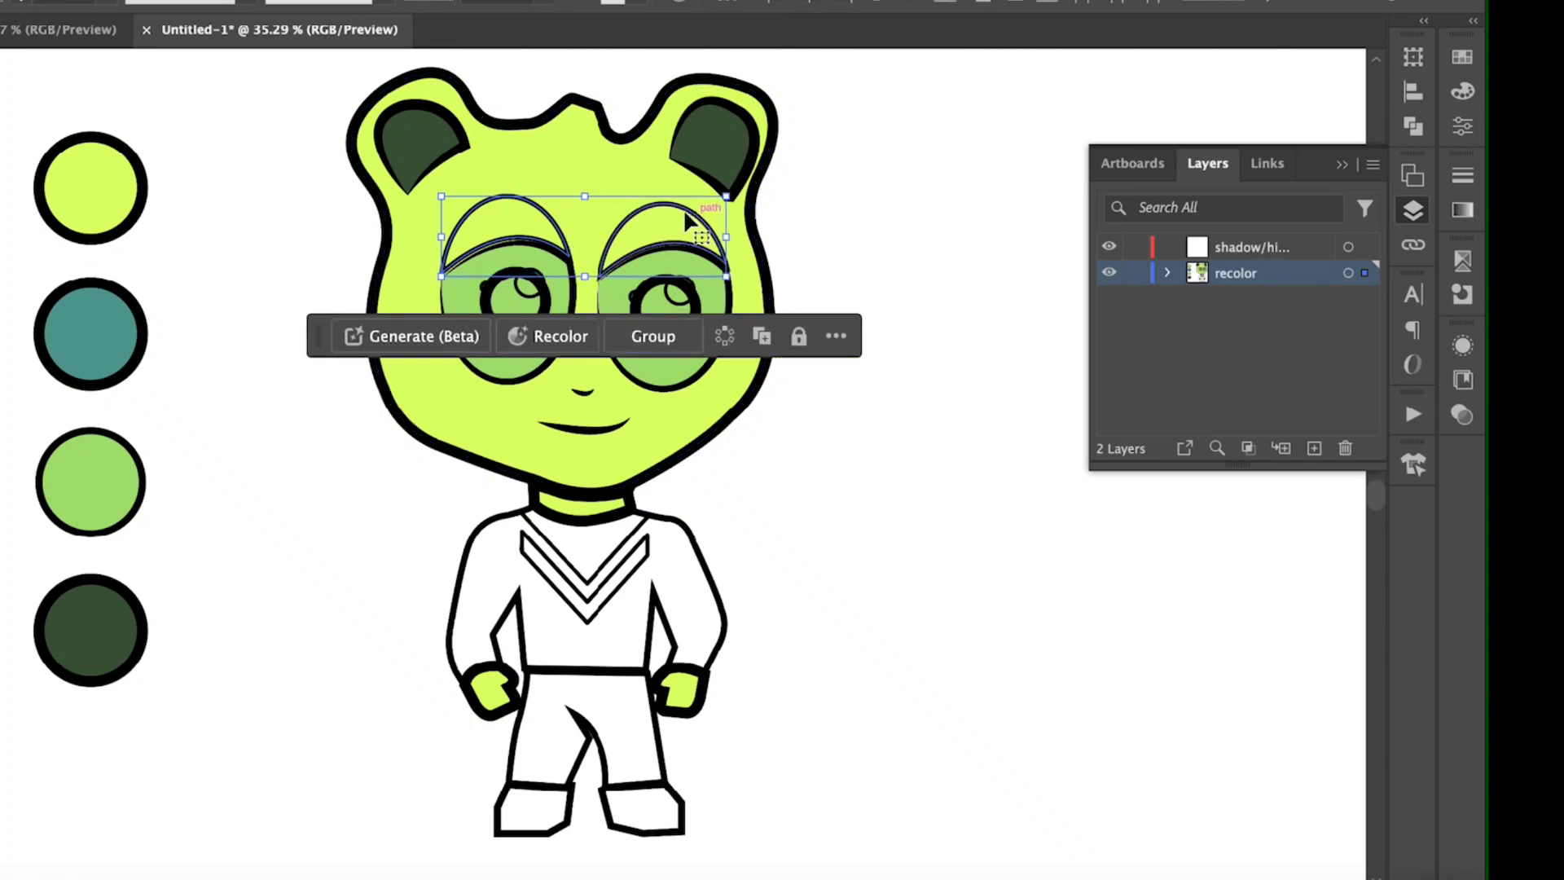
Step: Fill both eyelids with the dark green sampled from the palette's darkest colour circle
key(i)
click(79, 647)
key(v)
click(269, 244)
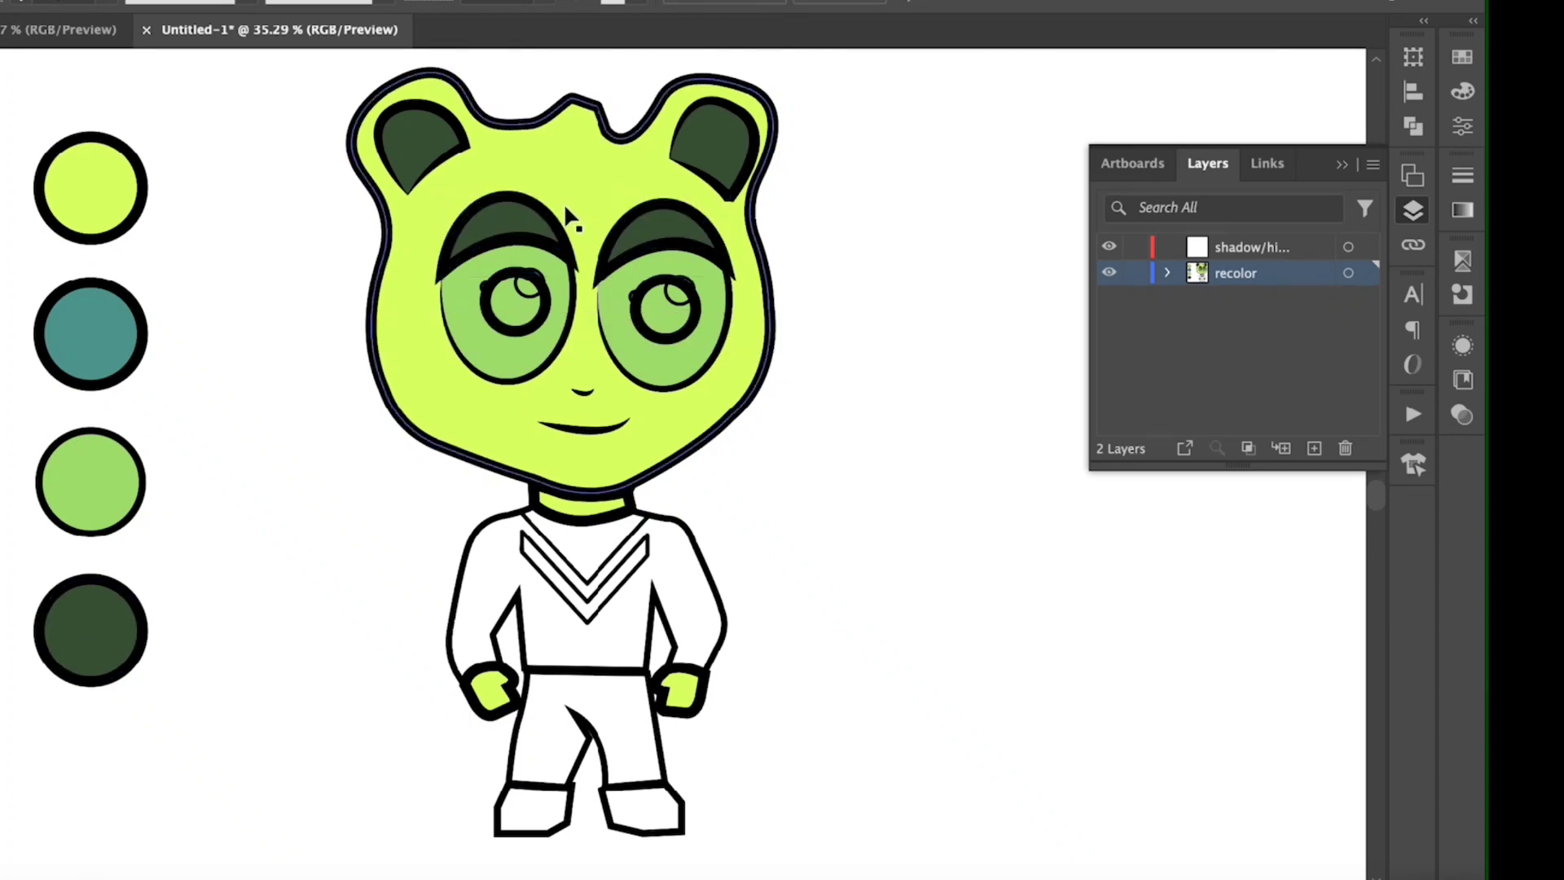
Step: Set the outline weight of both eyelids to 8 pt
click(522, 218)
click(111, 3)
click(149, 288)
click(682, 213)
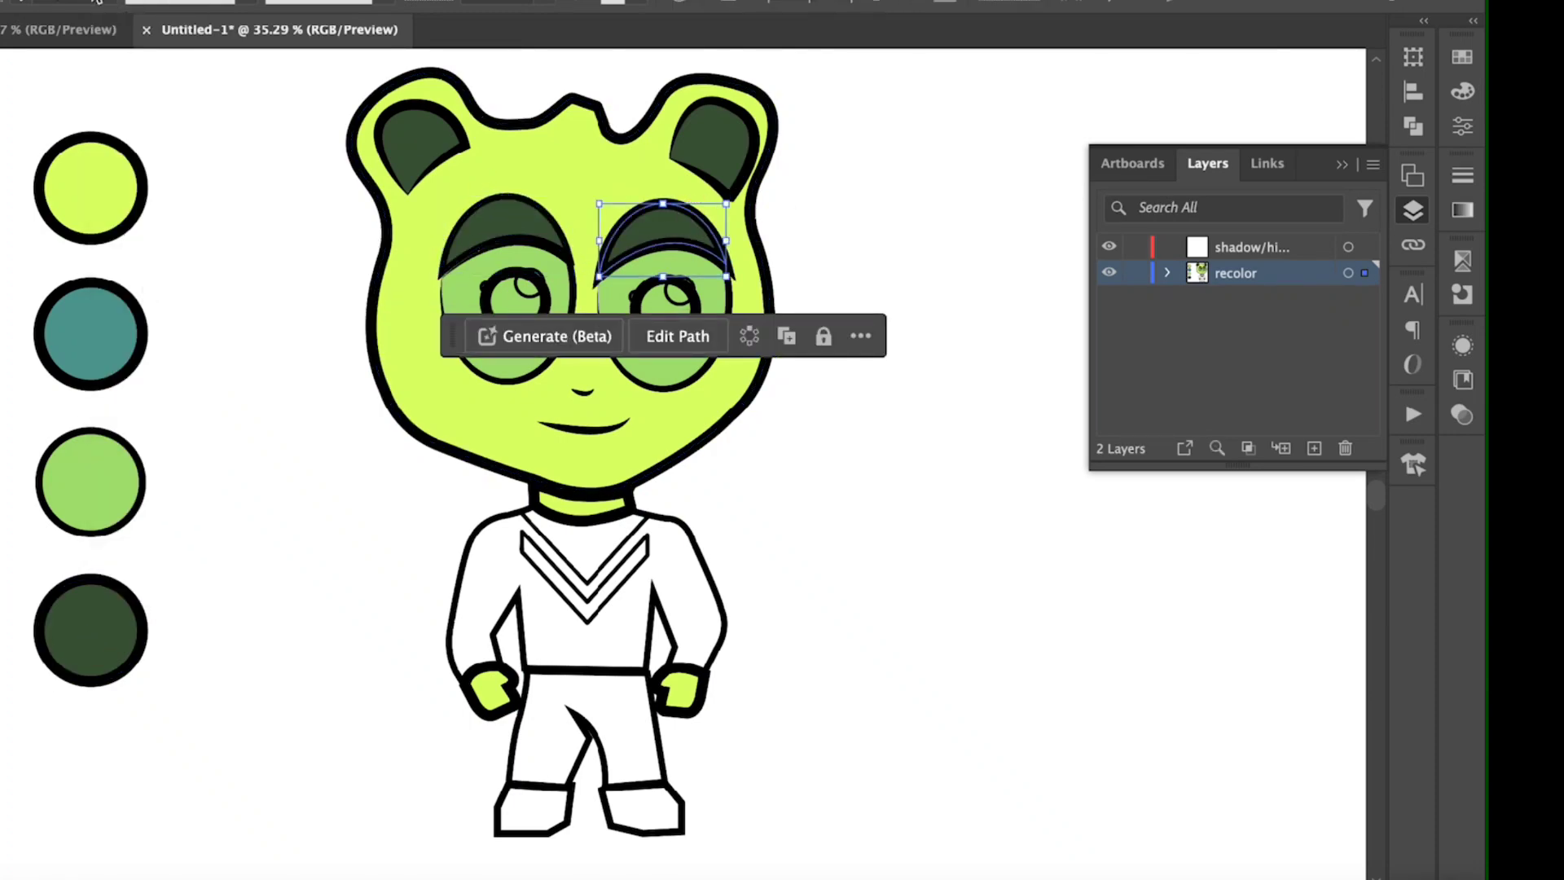
click(111, 4)
click(140, 289)
click(262, 402)
Step: Thin the outlines of both eyelids to 6 pt
click(557, 243)
click(111, 3)
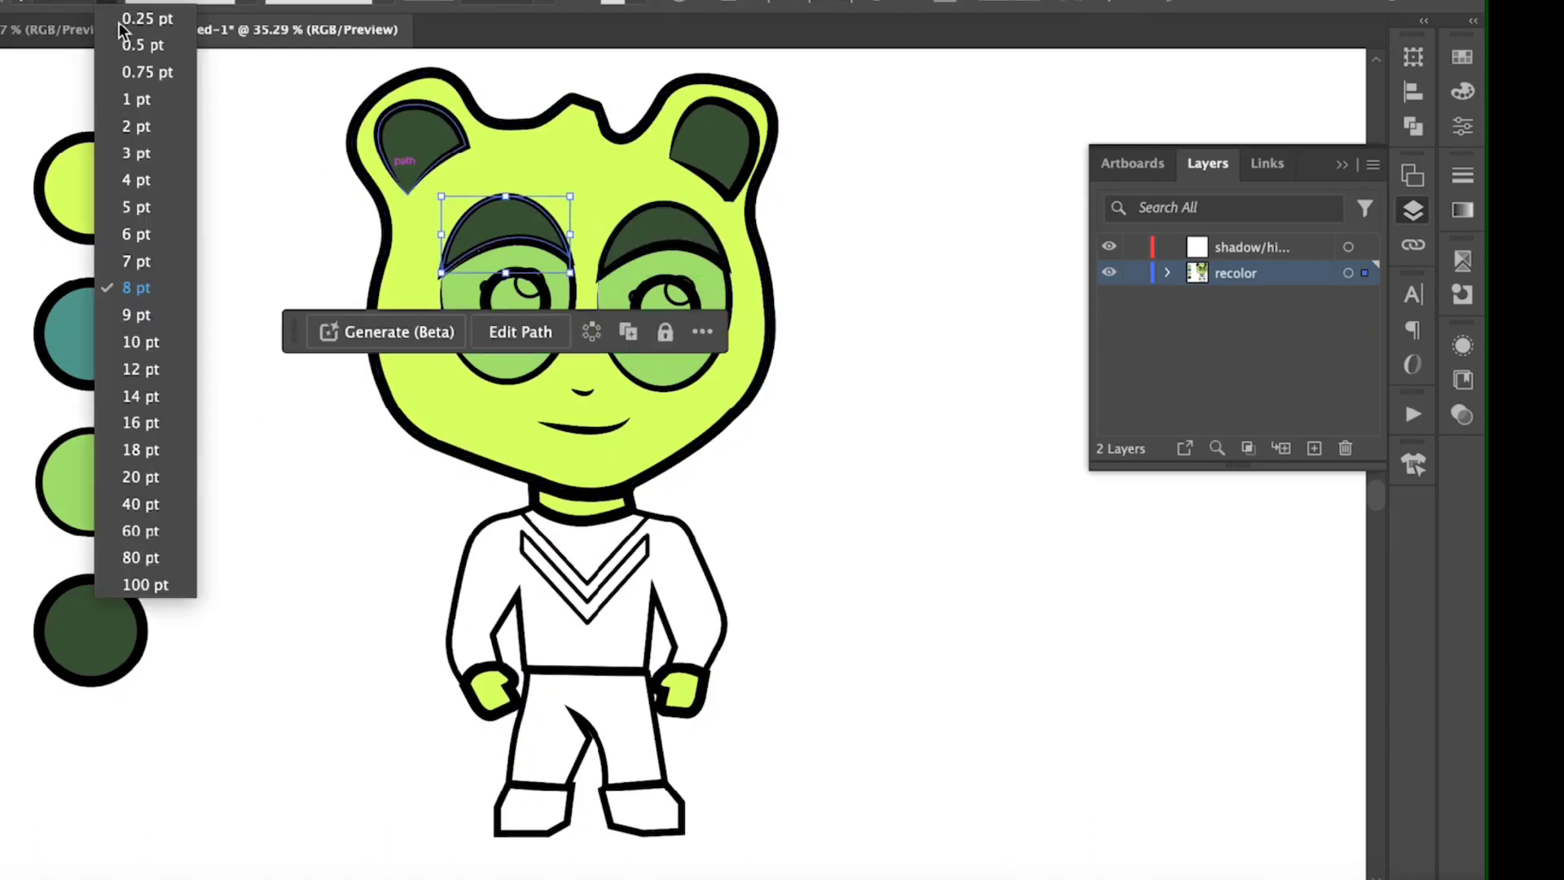
click(149, 234)
click(685, 213)
click(112, 3)
click(150, 234)
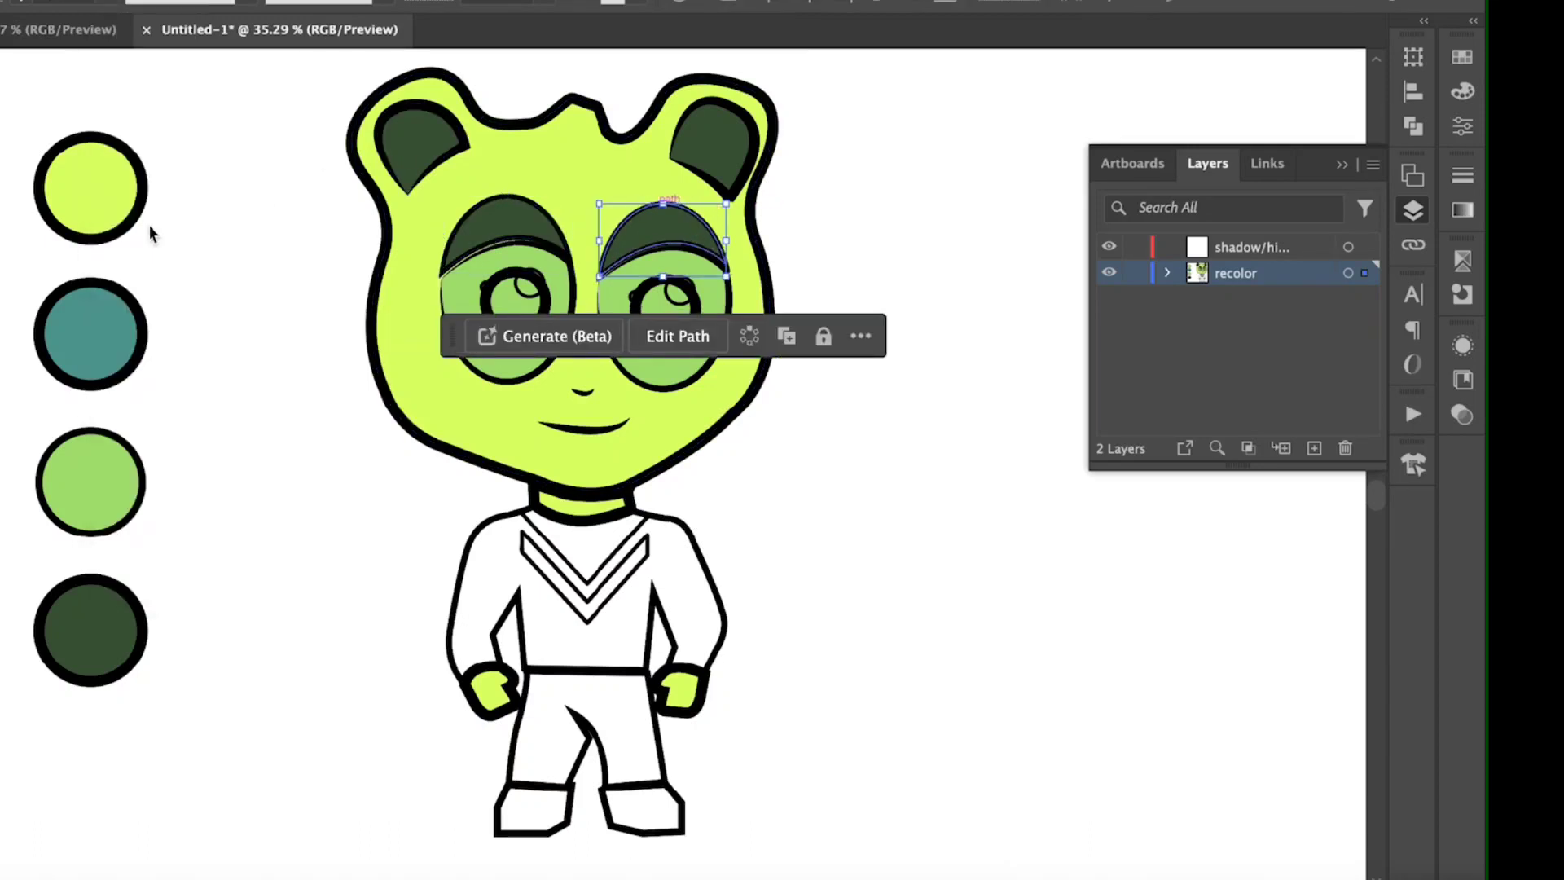
click(774, 394)
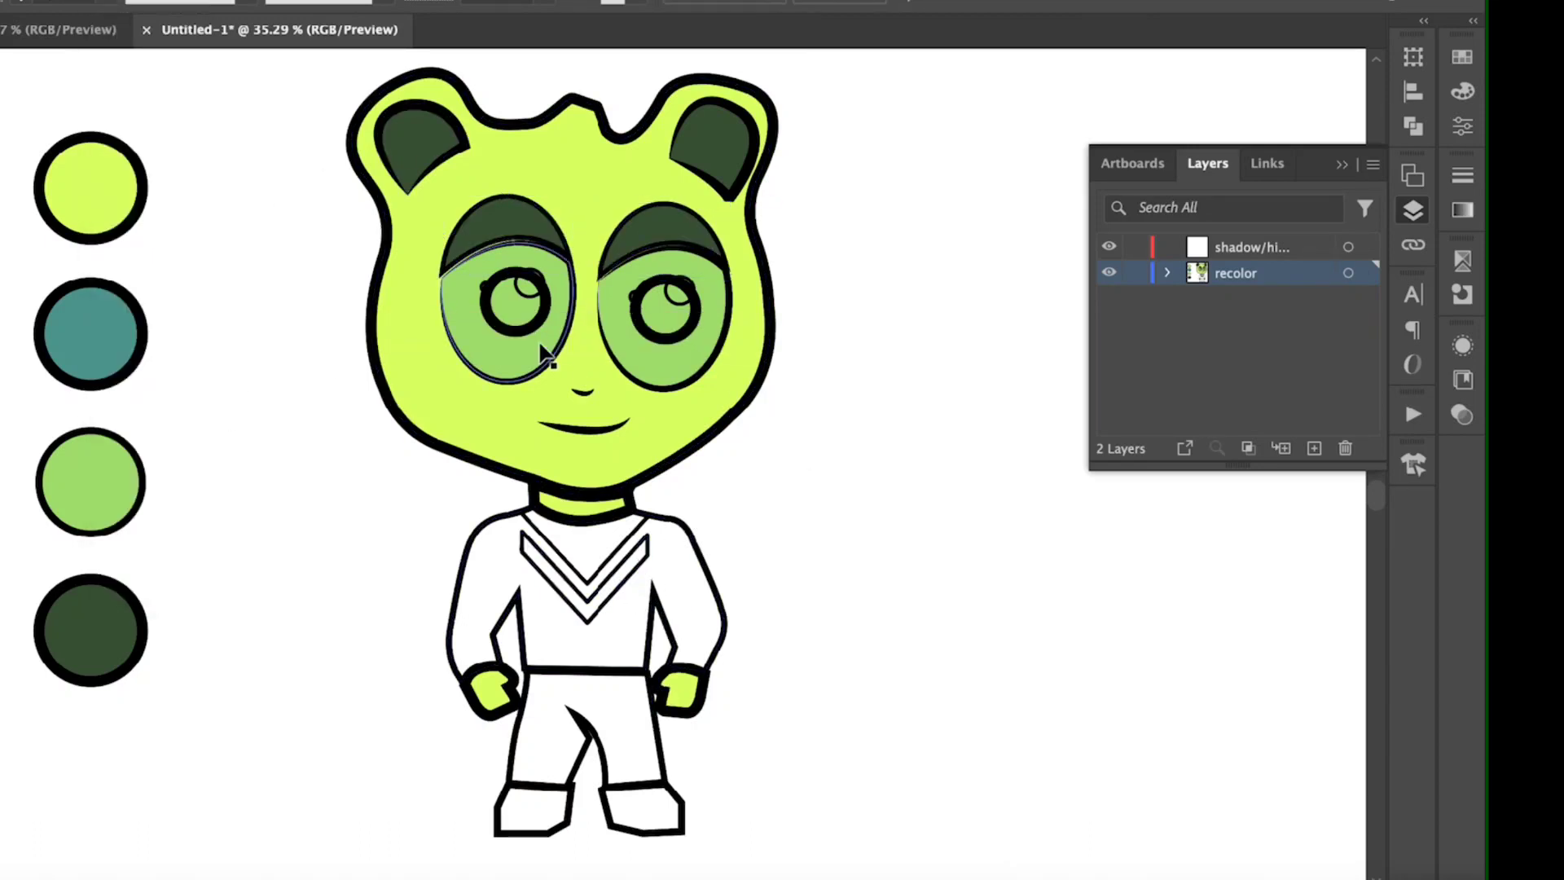
scroll(541, 349, up, 3)
scroll(541, 349, up, 1)
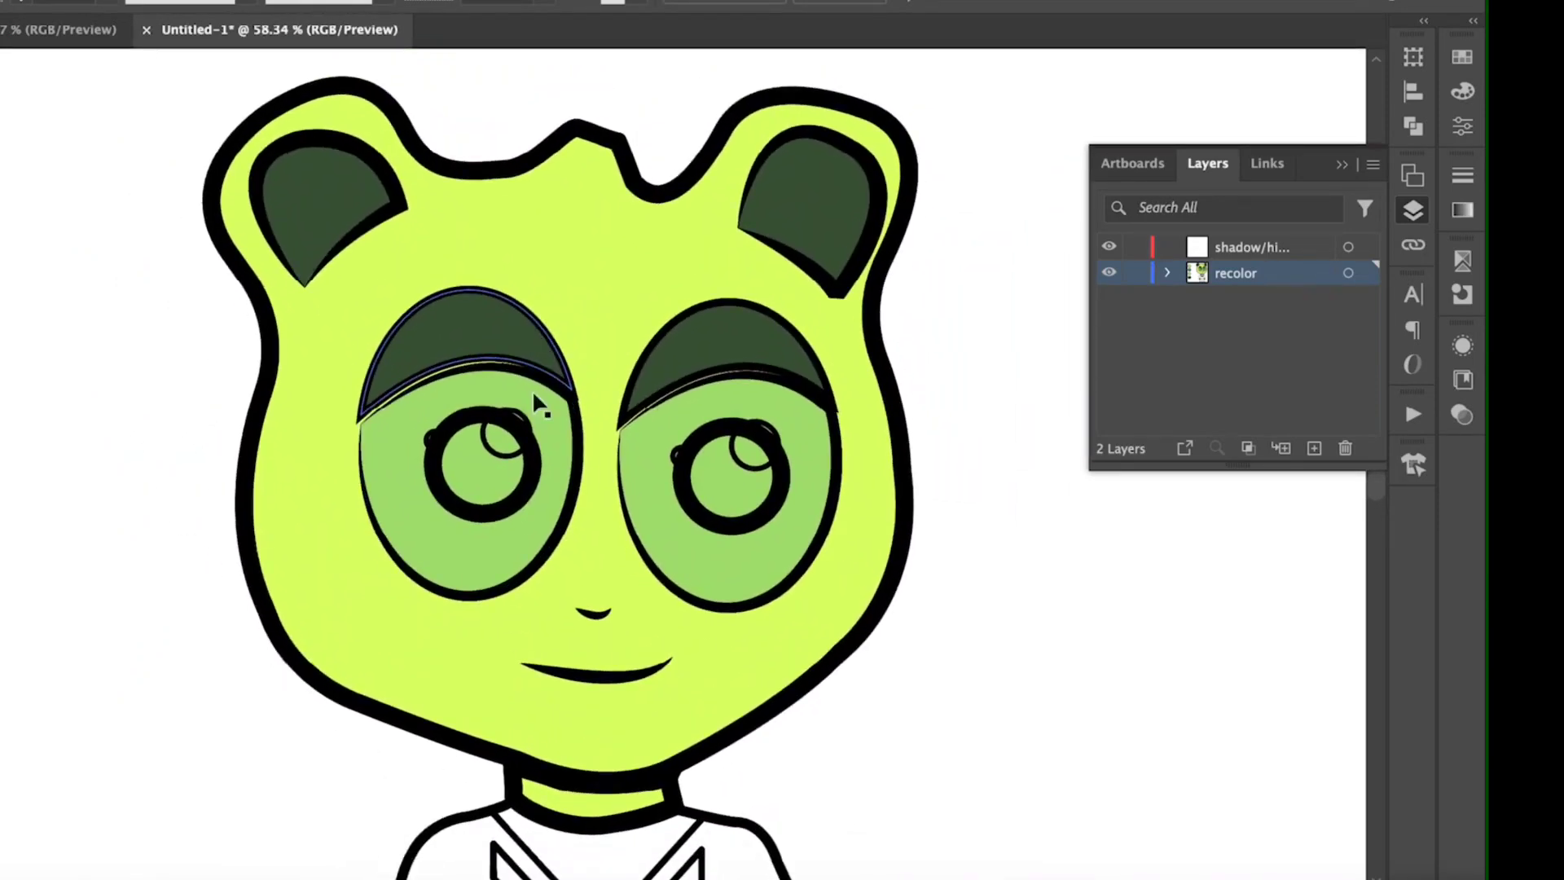
click(441, 469)
double_click(2, 533)
text(000000)
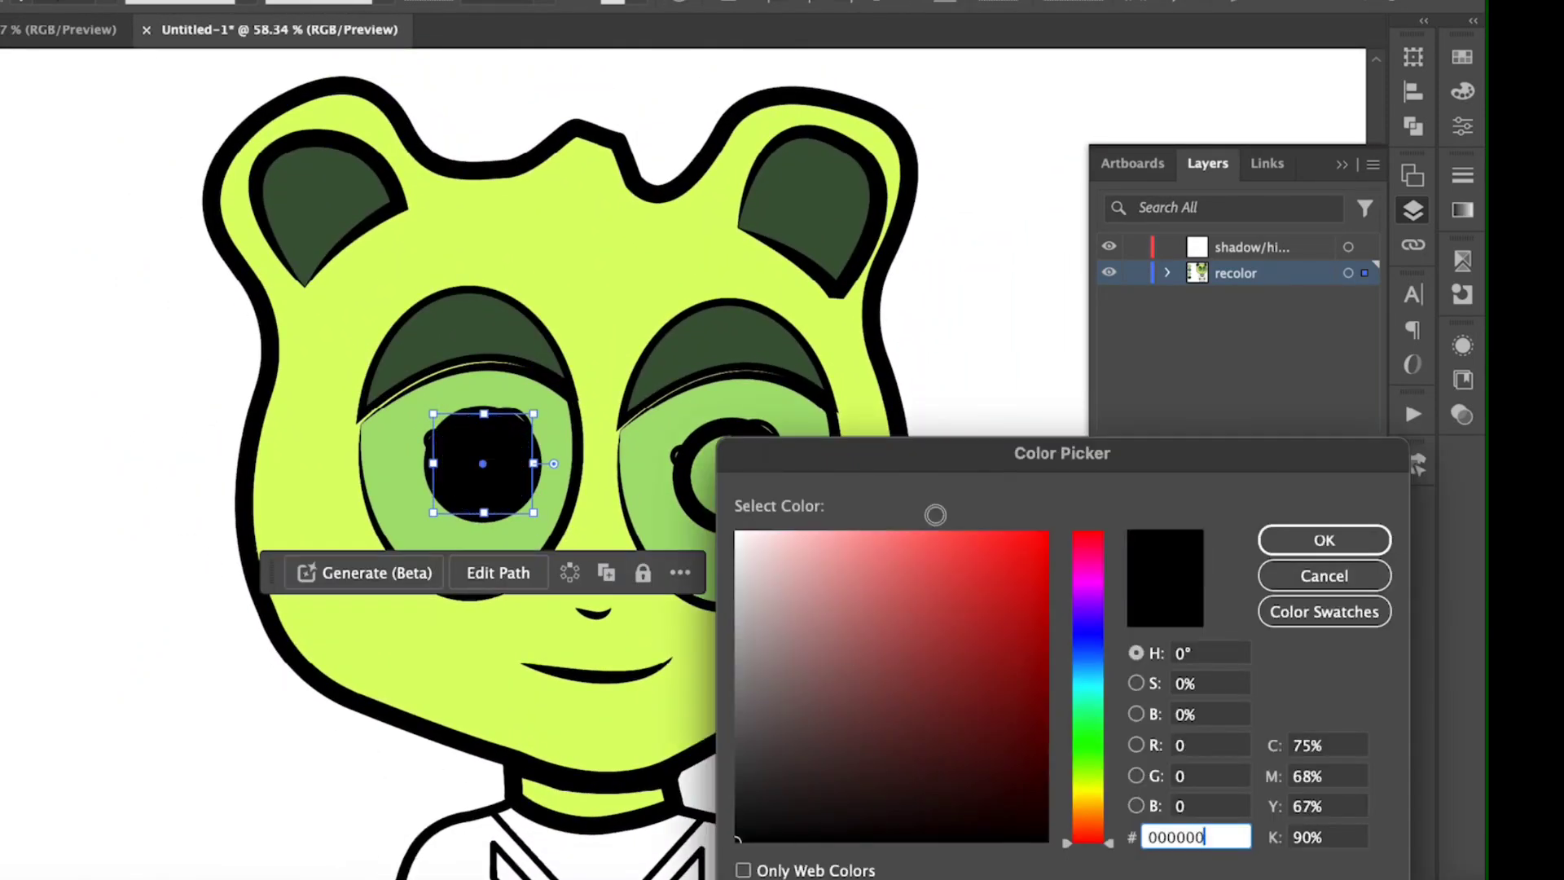
drag(882, 506, 1096, 252)
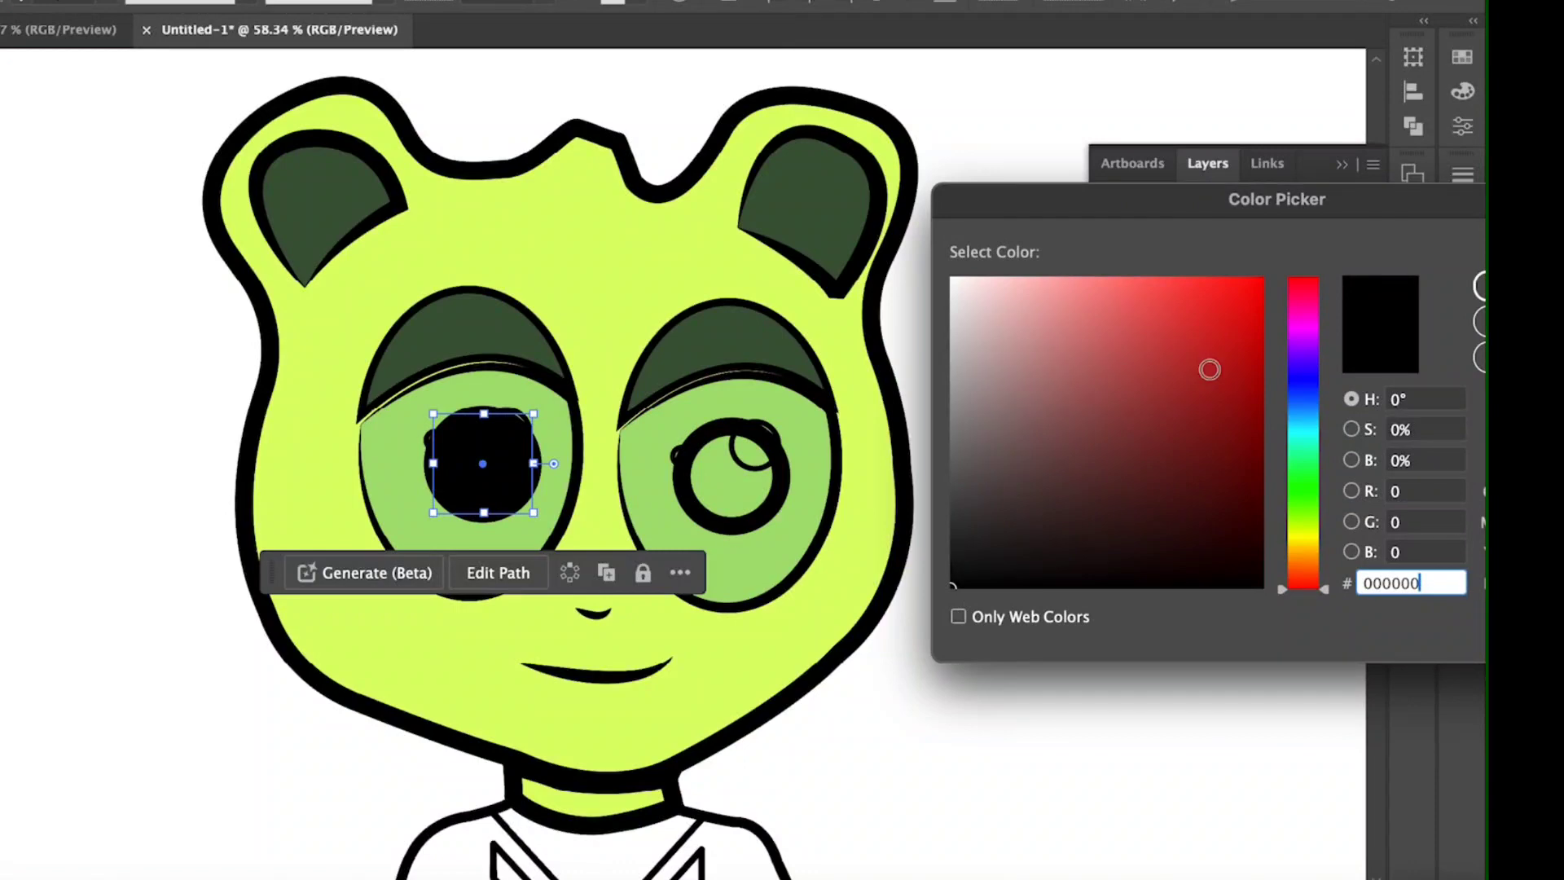
drag(1187, 204, 1085, 156)
click(1435, 271)
Step: Fill the pupils of both eyes with solid black
click(721, 524)
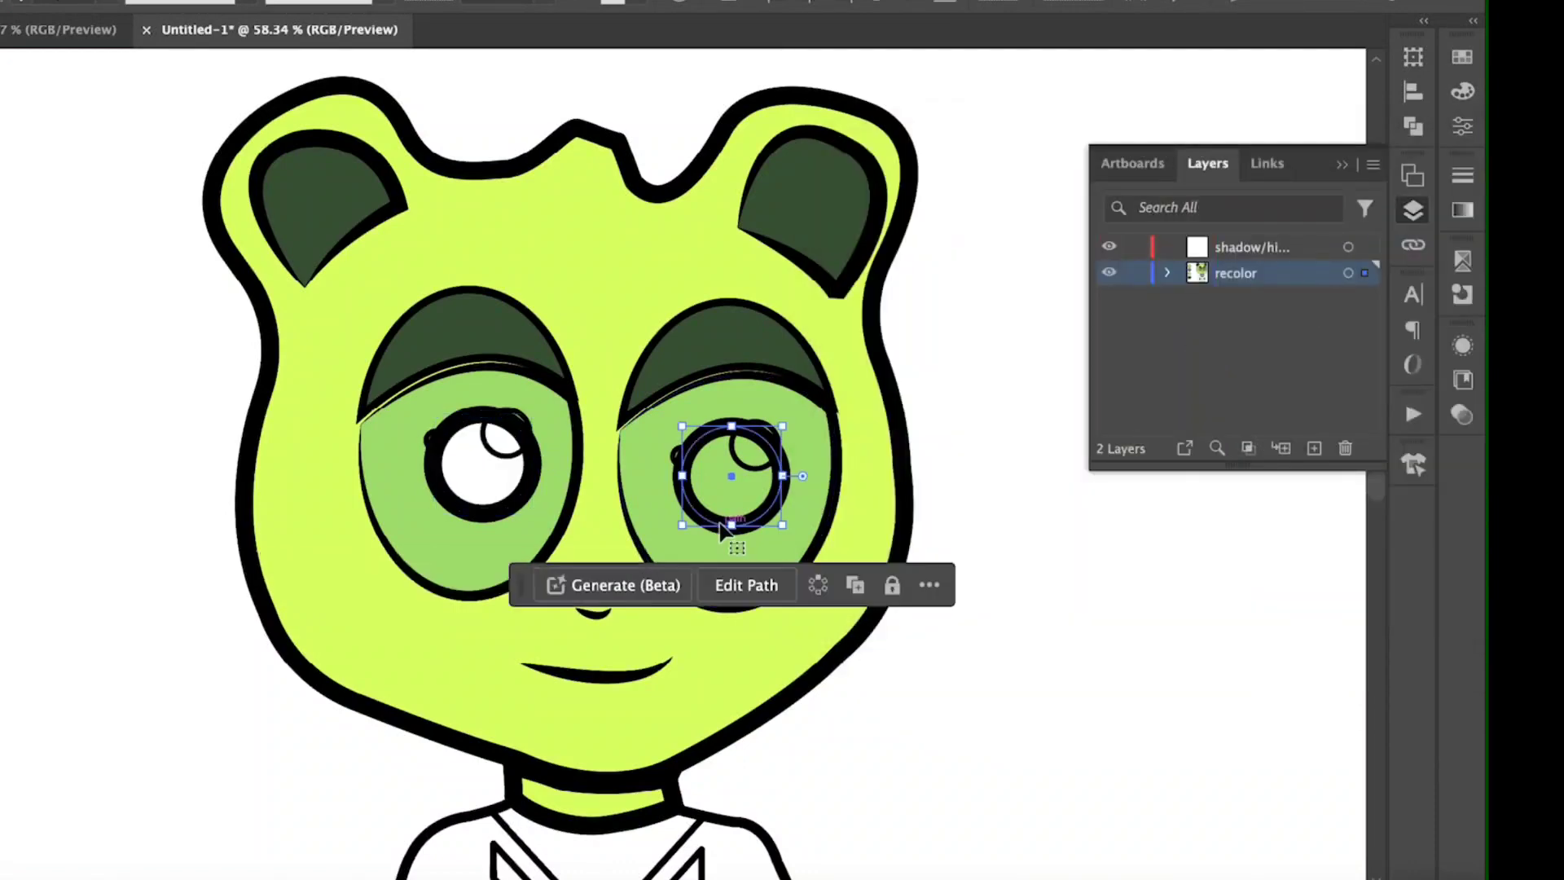
click(1460, 90)
click(1159, 213)
click(472, 505)
click(1159, 213)
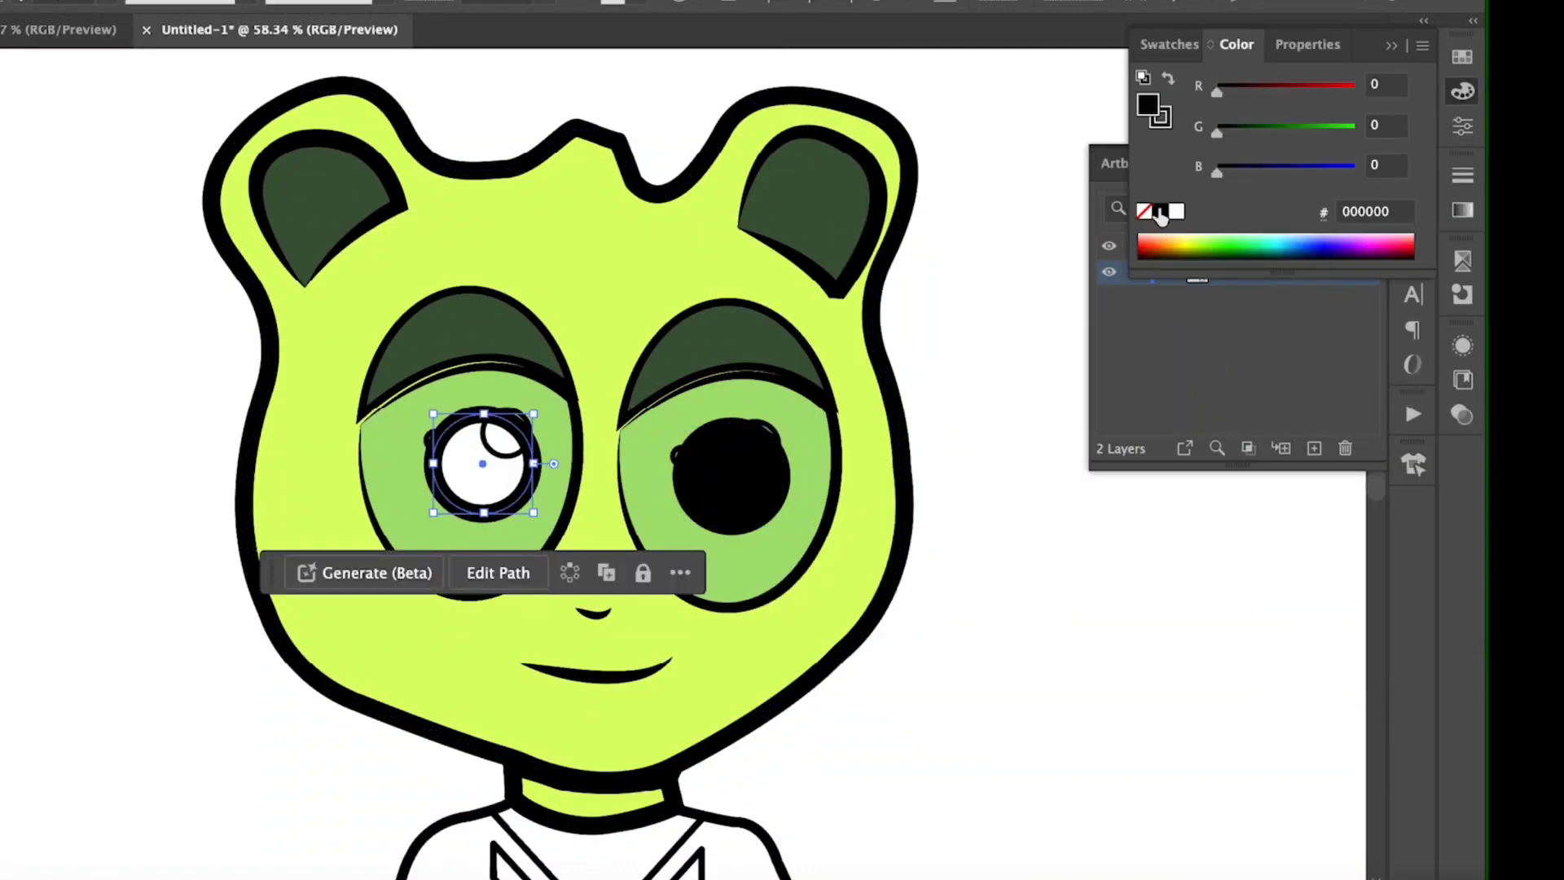
Step: Make the large and small highlight circles on the first eye's pupil solid white
click(521, 422)
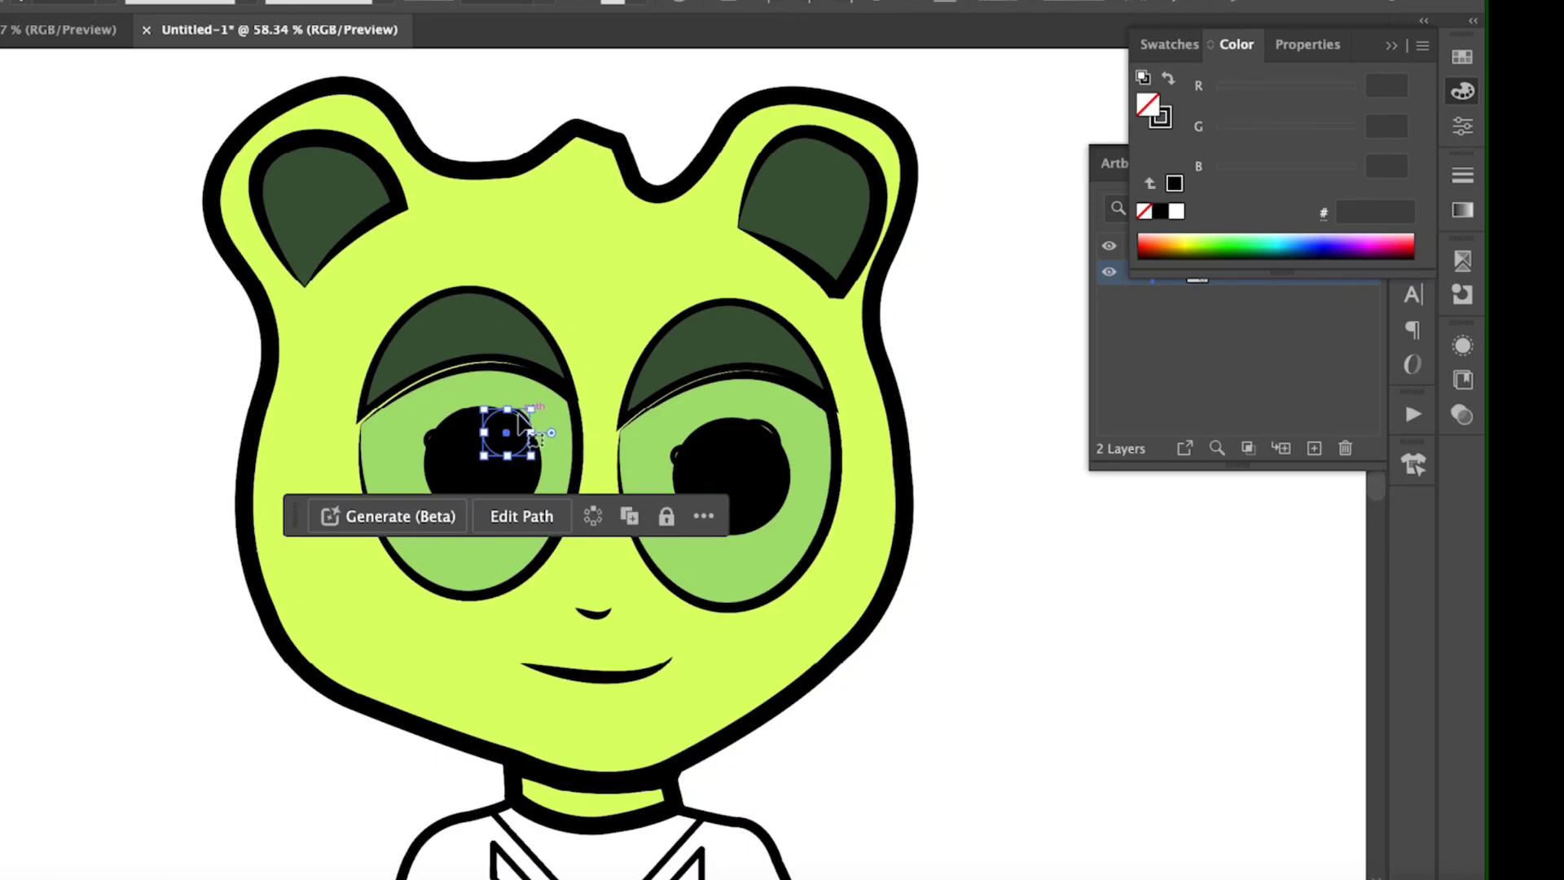
click(1178, 214)
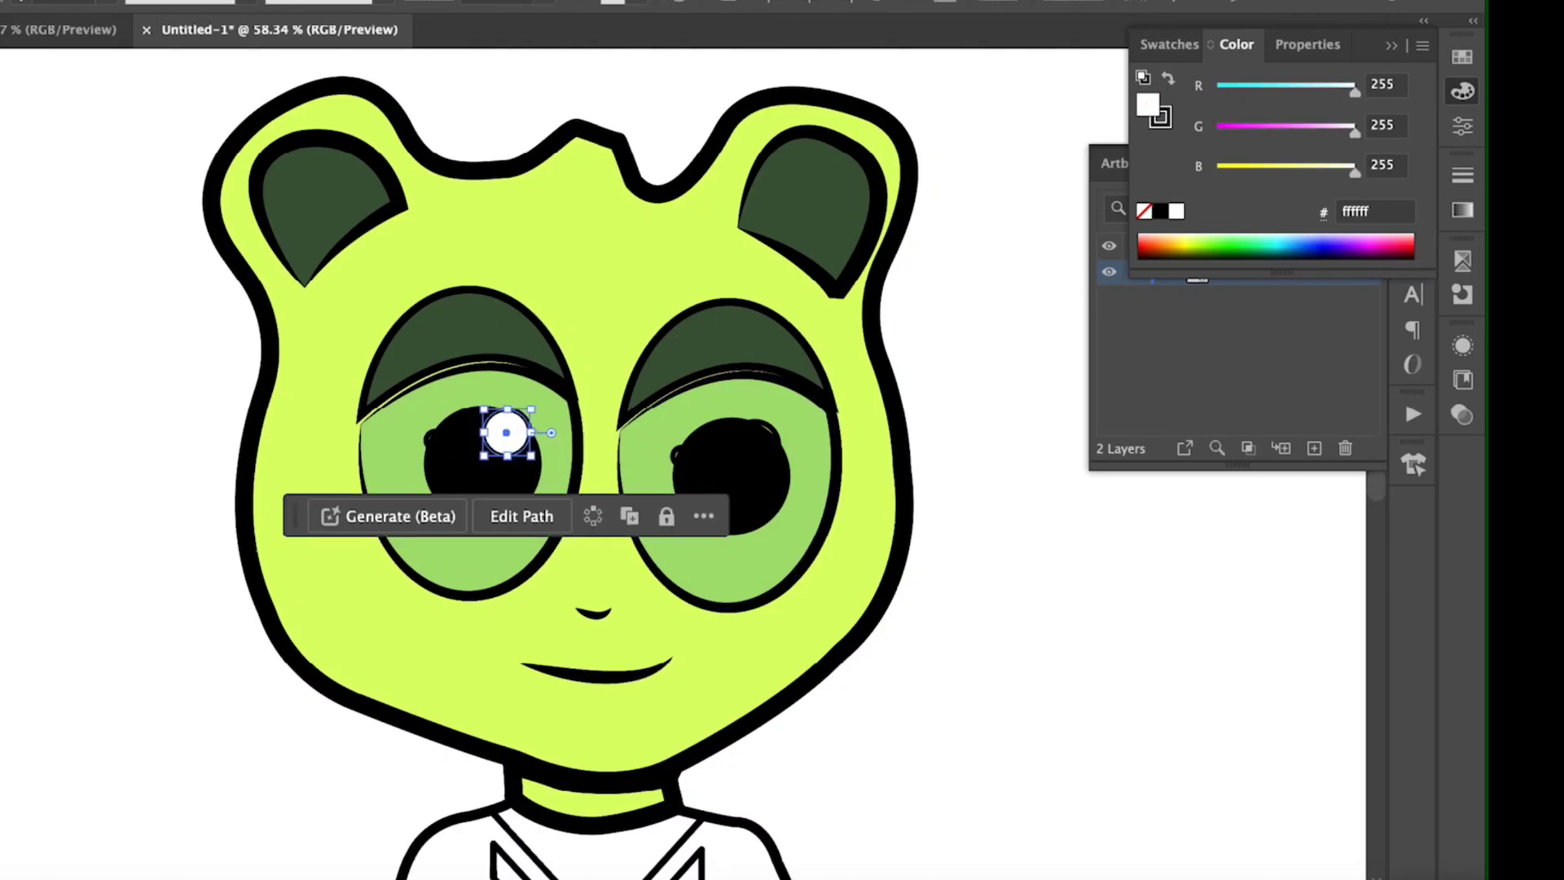
click(432, 435)
click(1178, 214)
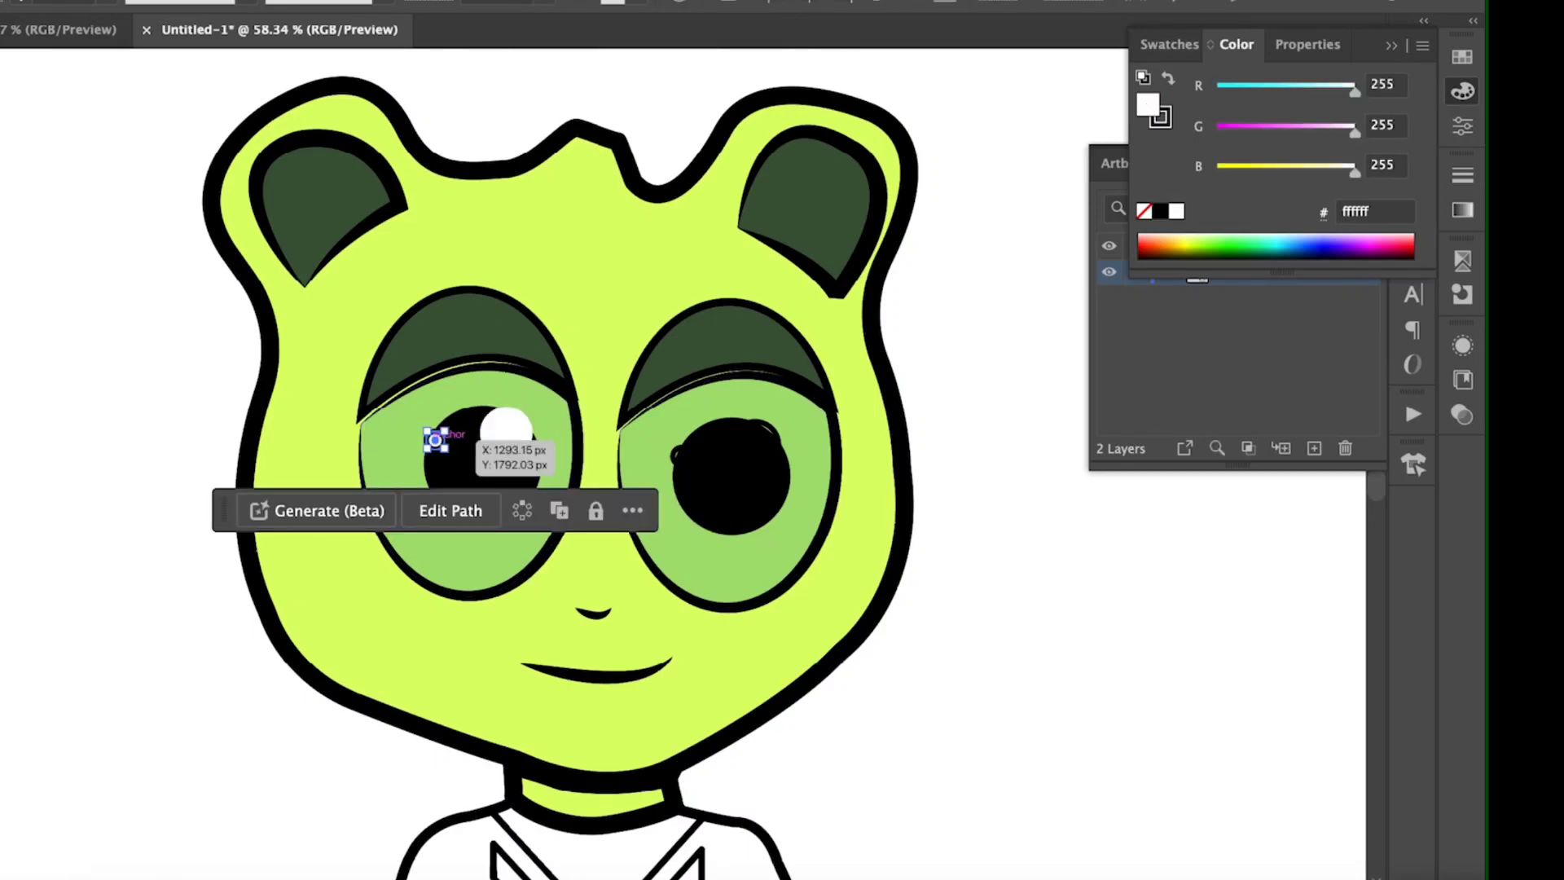
click(136, 396)
Step: Make both highlight circles on the other eye's pupil solid white to match the first eye
click(680, 451)
shift+click(773, 428)
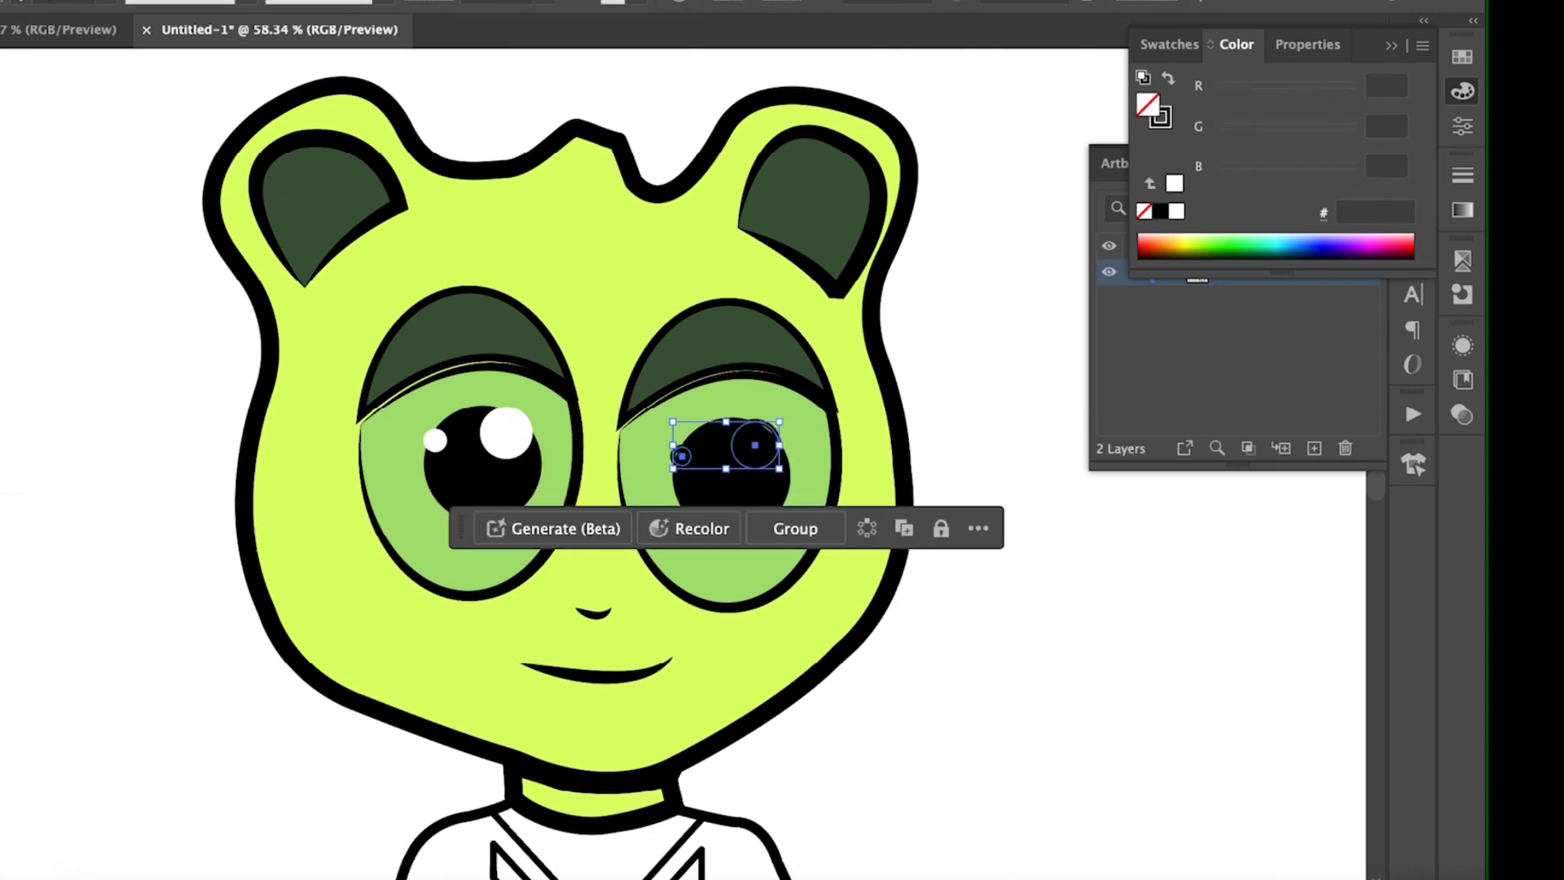
click(1178, 212)
click(136, 456)
Step: Fill the character's sweater with the teal sampled from the palette circle
scroll(506, 536, down, 2)
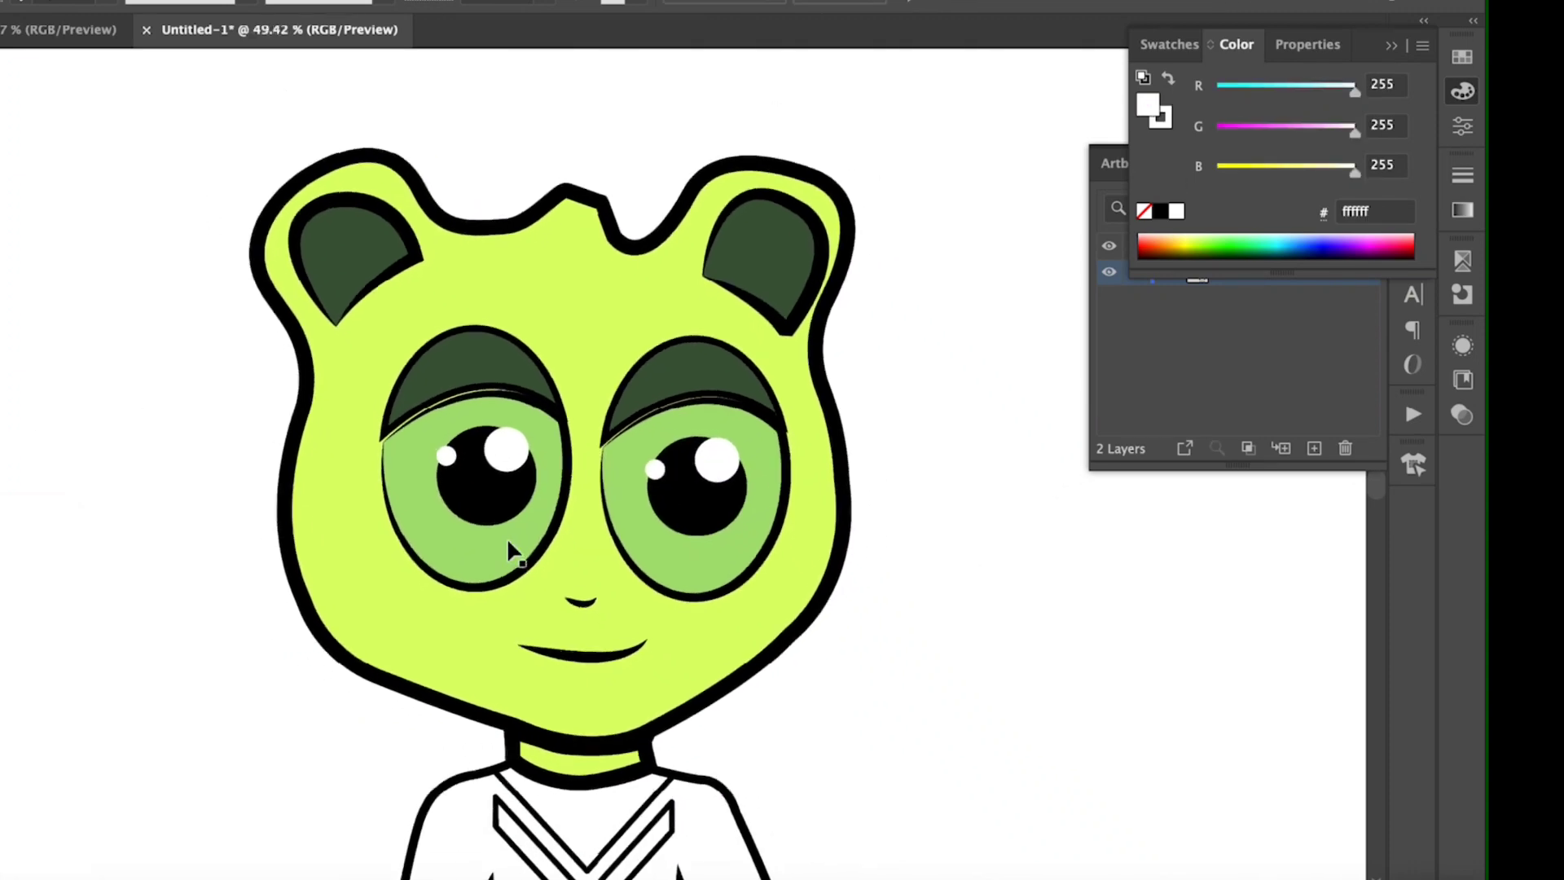
scroll(507, 537, down, 3)
scroll(507, 543, down, 4)
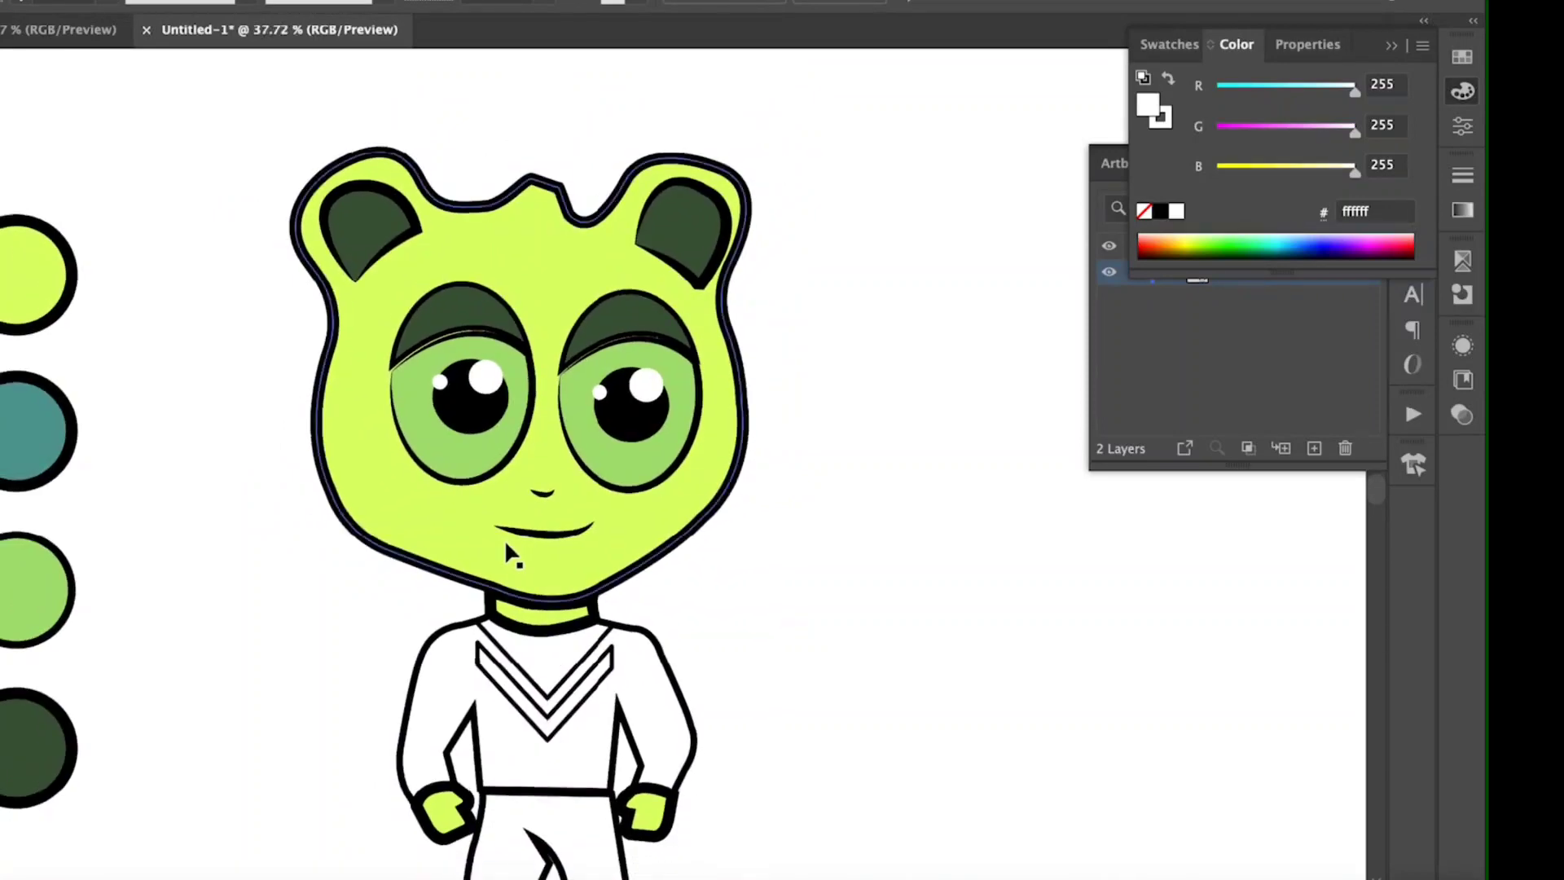
scroll(505, 540, down, 2)
click(471, 609)
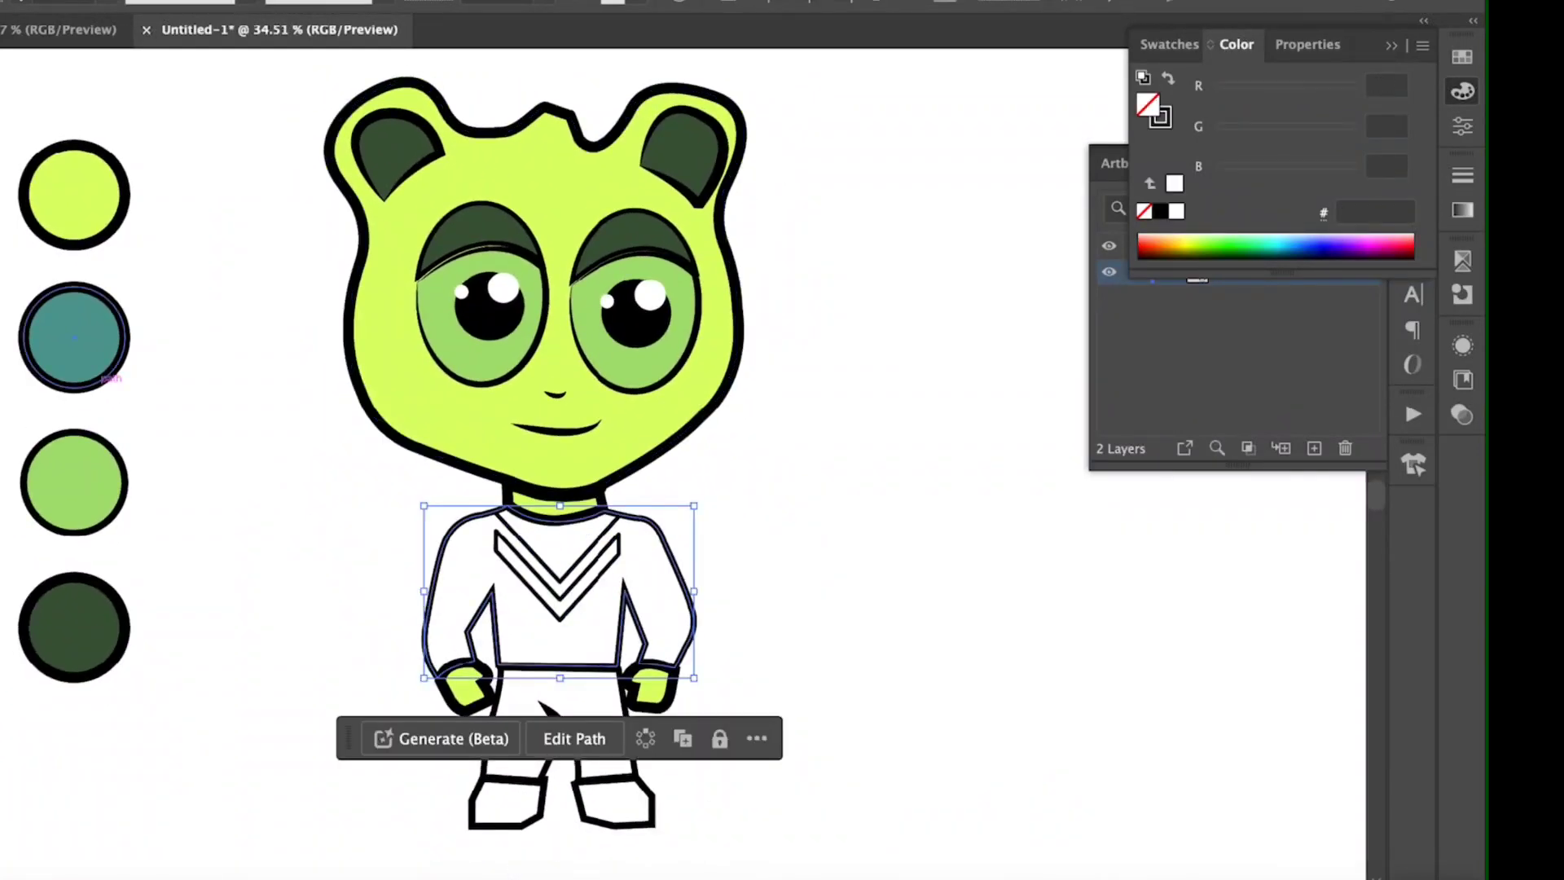
key(i)
click(85, 326)
key(v)
Step: Fill the character's trousers with black
click(521, 725)
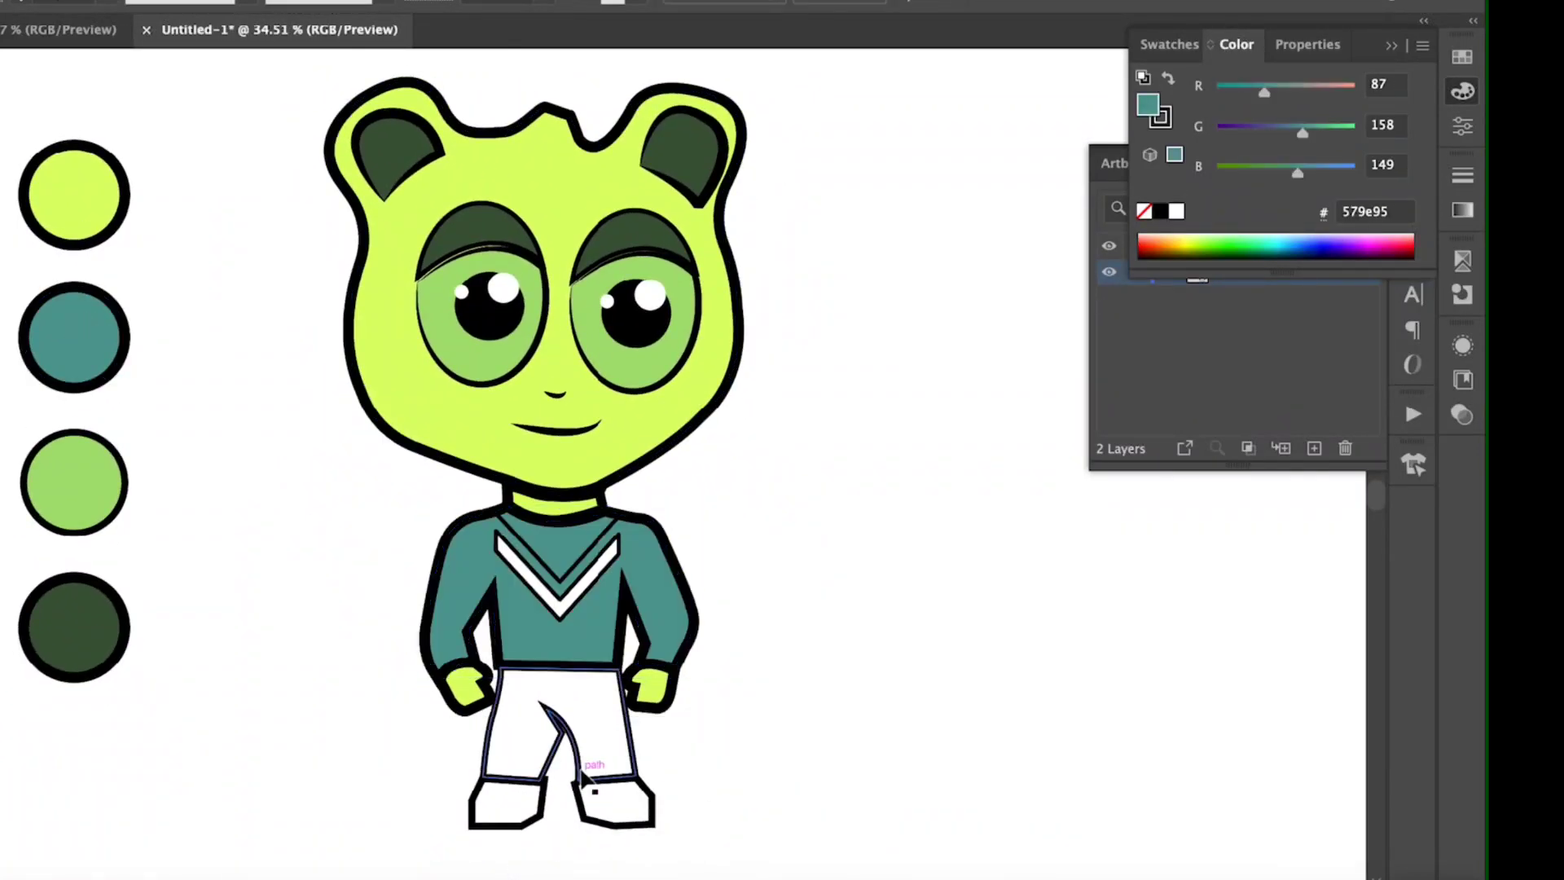
click(1161, 215)
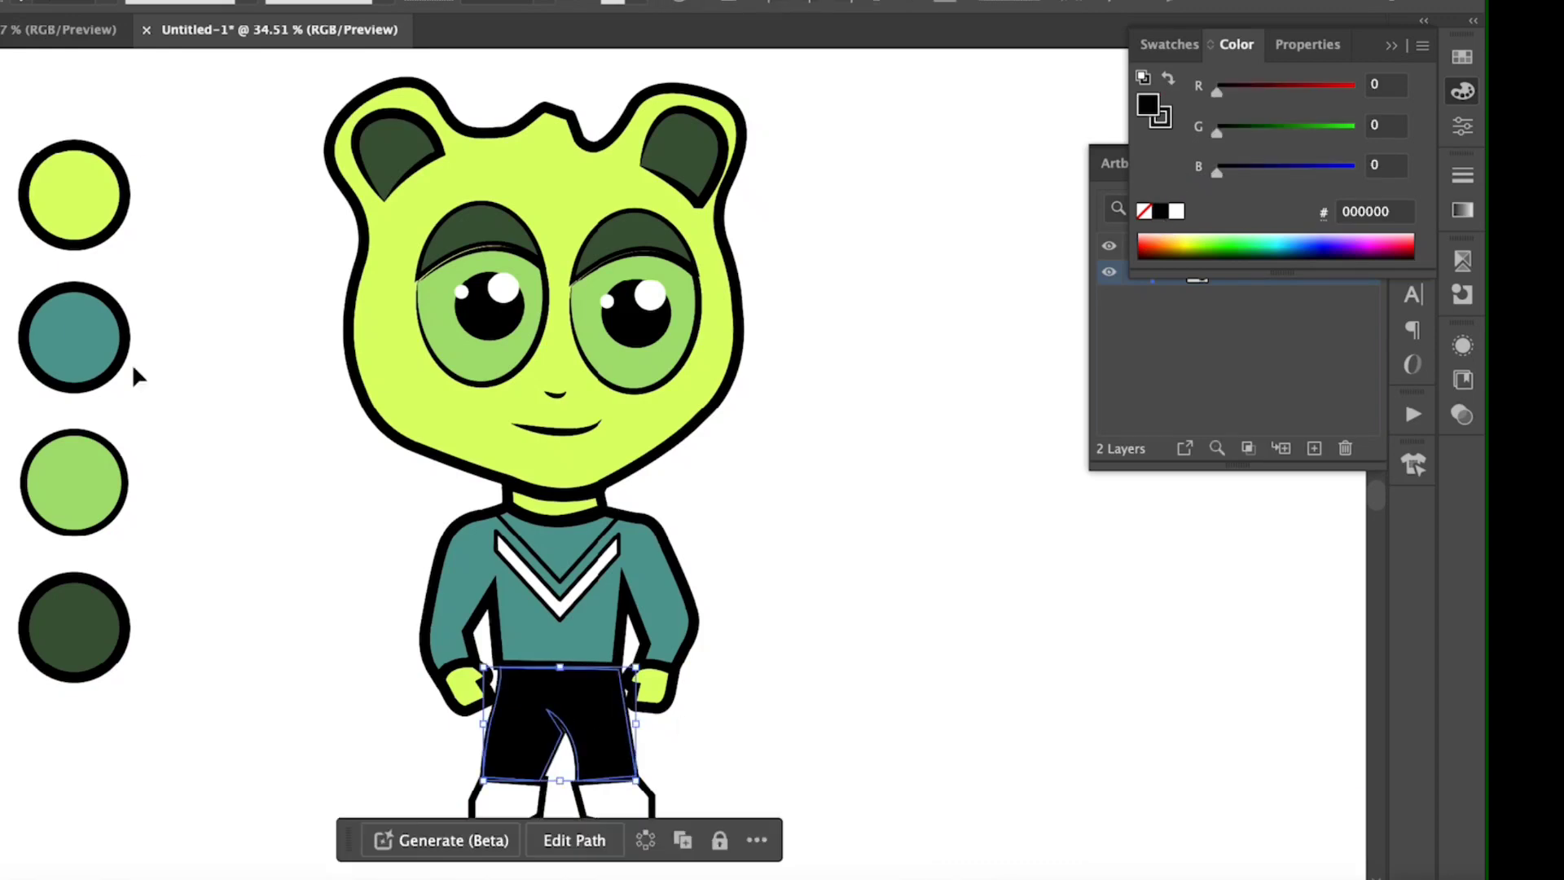
click(513, 655)
click(518, 700)
click(722, 750)
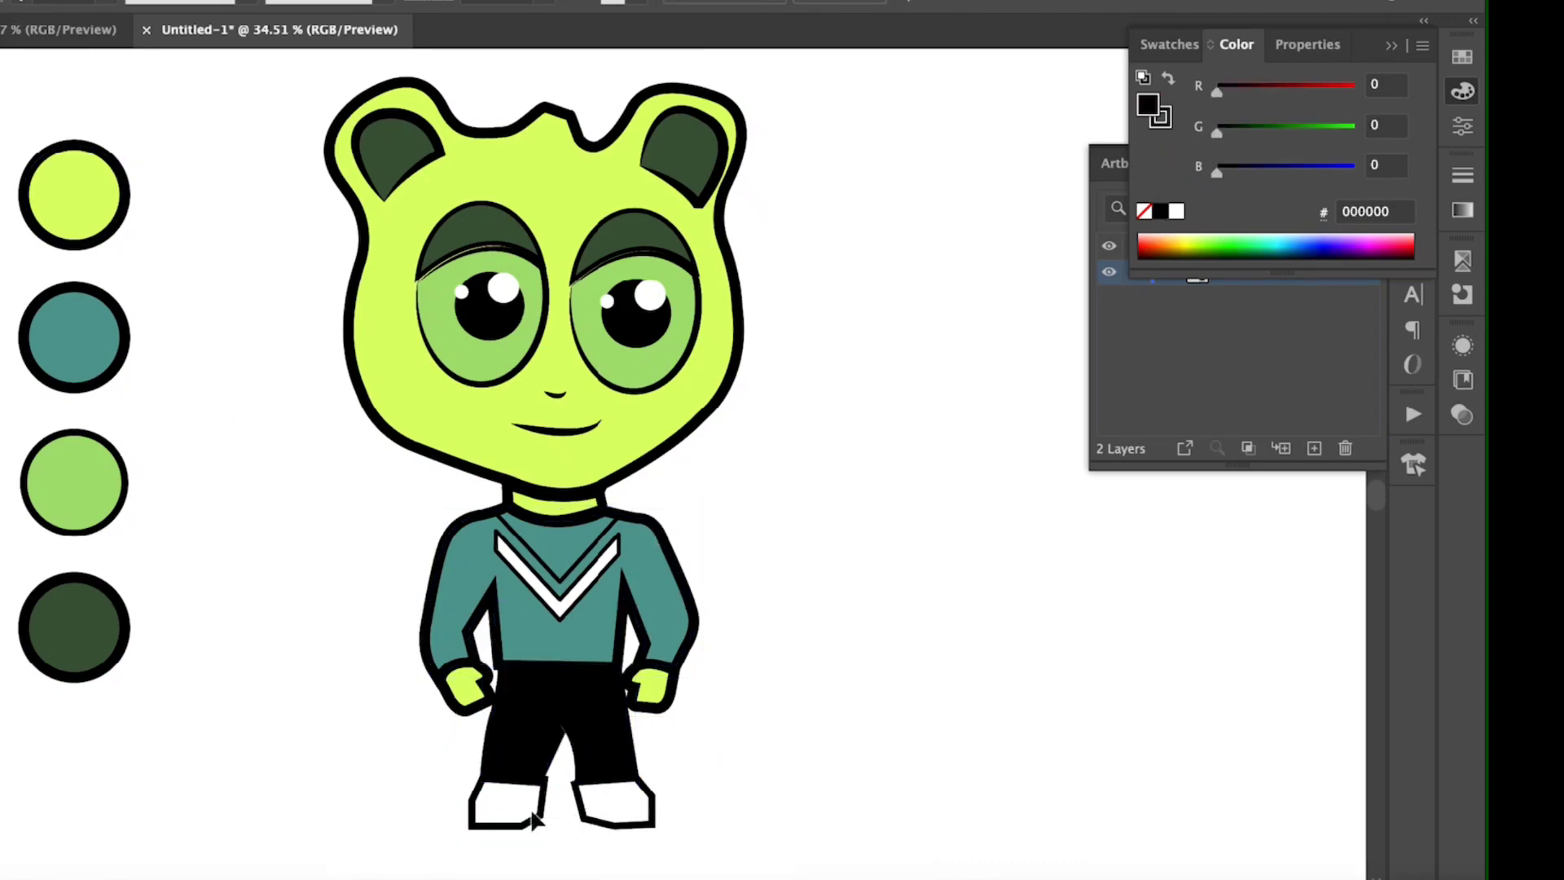
Step: Colour both shoes black by sampling the trousers' appearance
click(524, 813)
key(i)
click(527, 769)
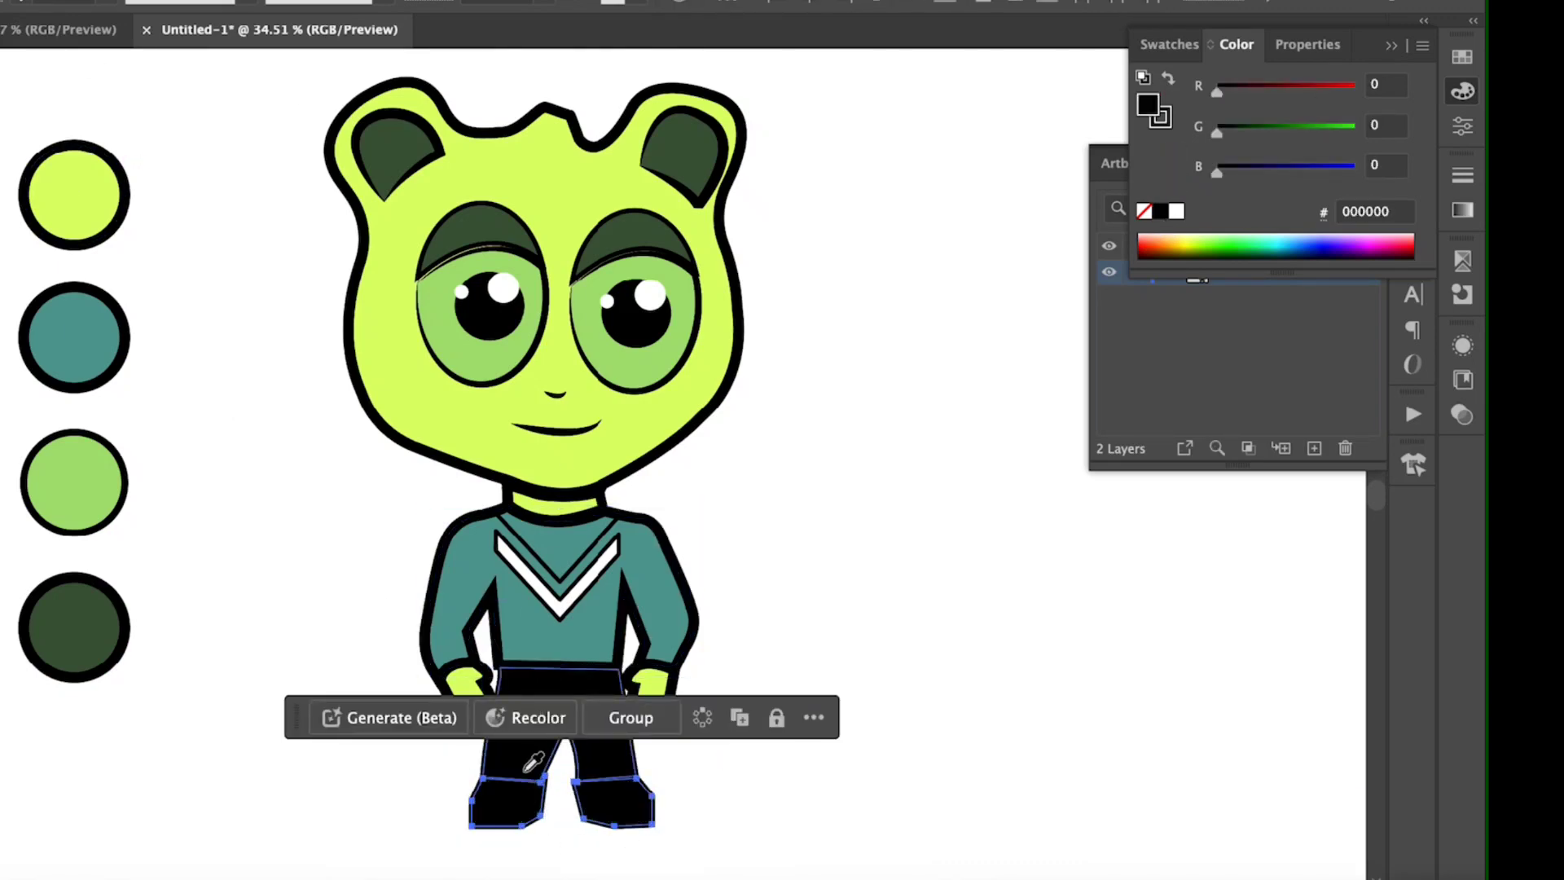
Step: Make the chevron stripe on the sweater entirely white, including its outline
click(570, 632)
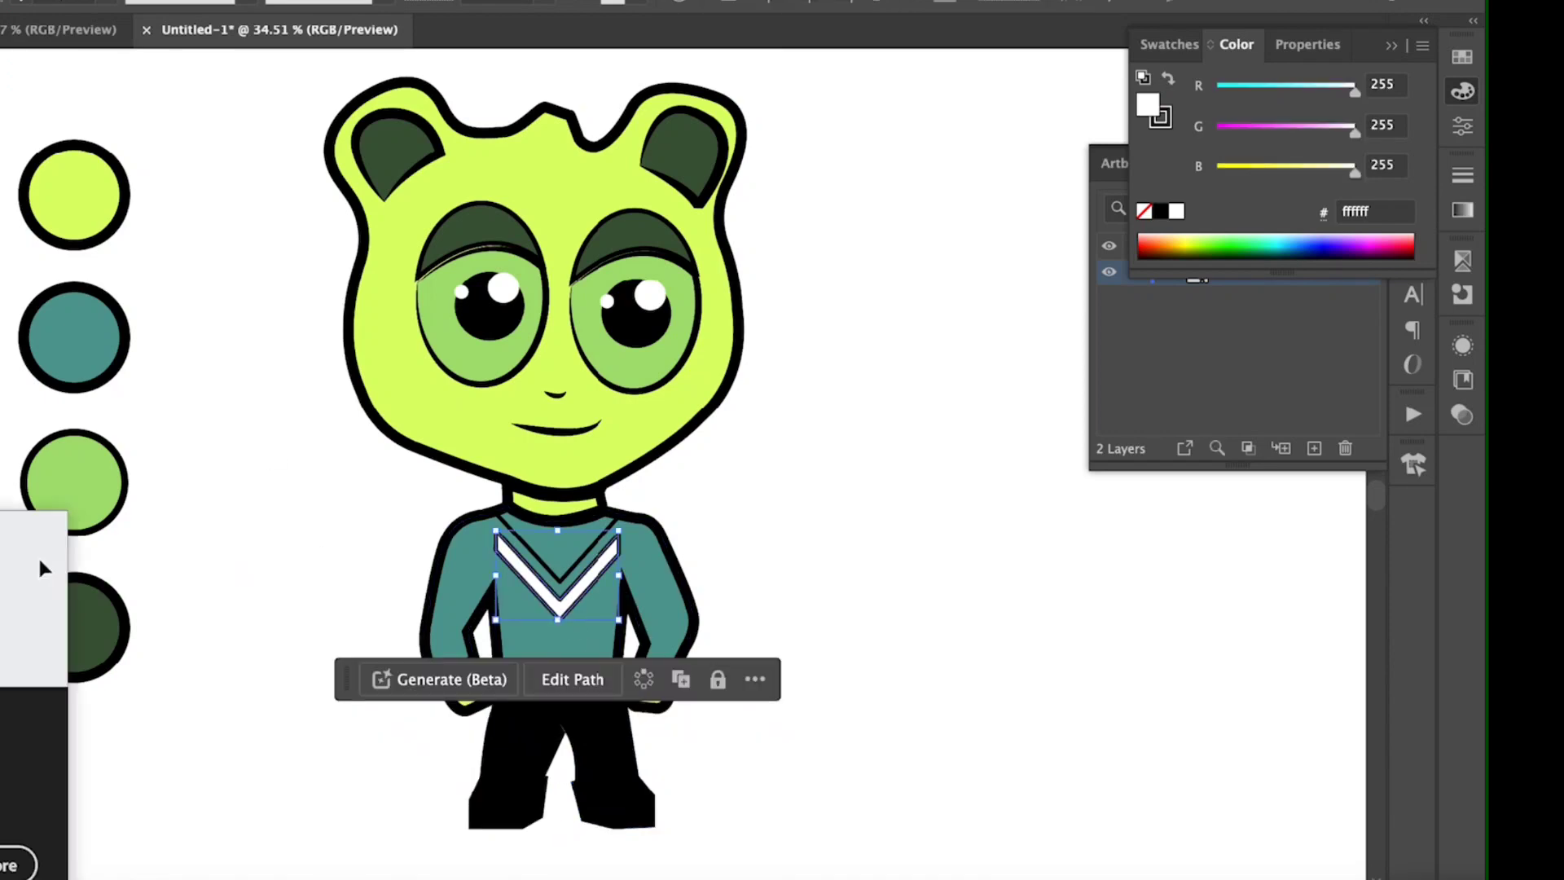
click(691, 666)
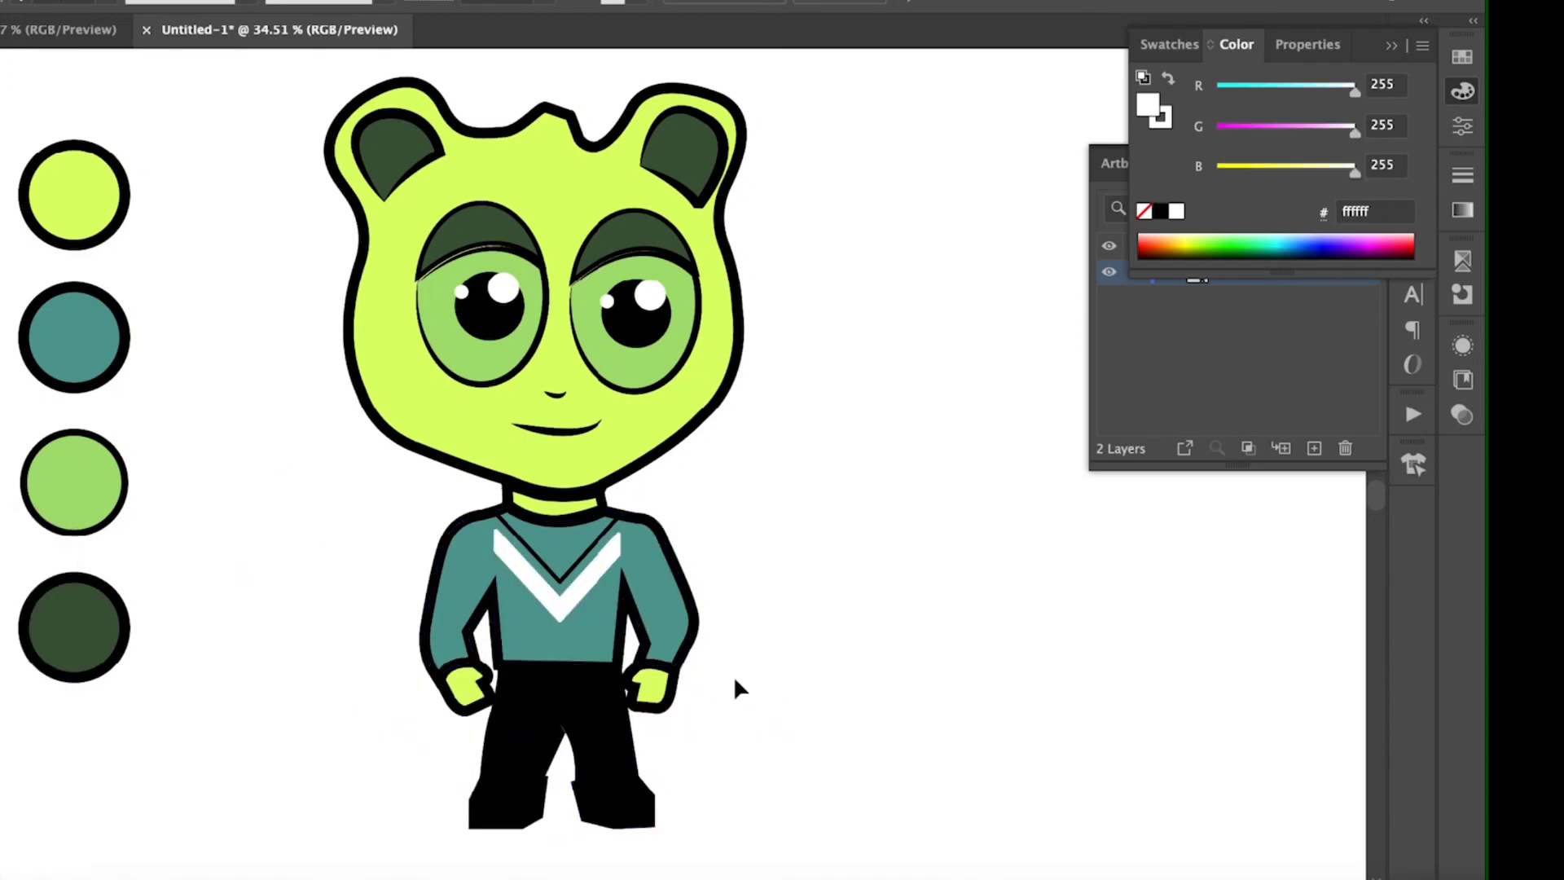
click(1391, 48)
click(1339, 165)
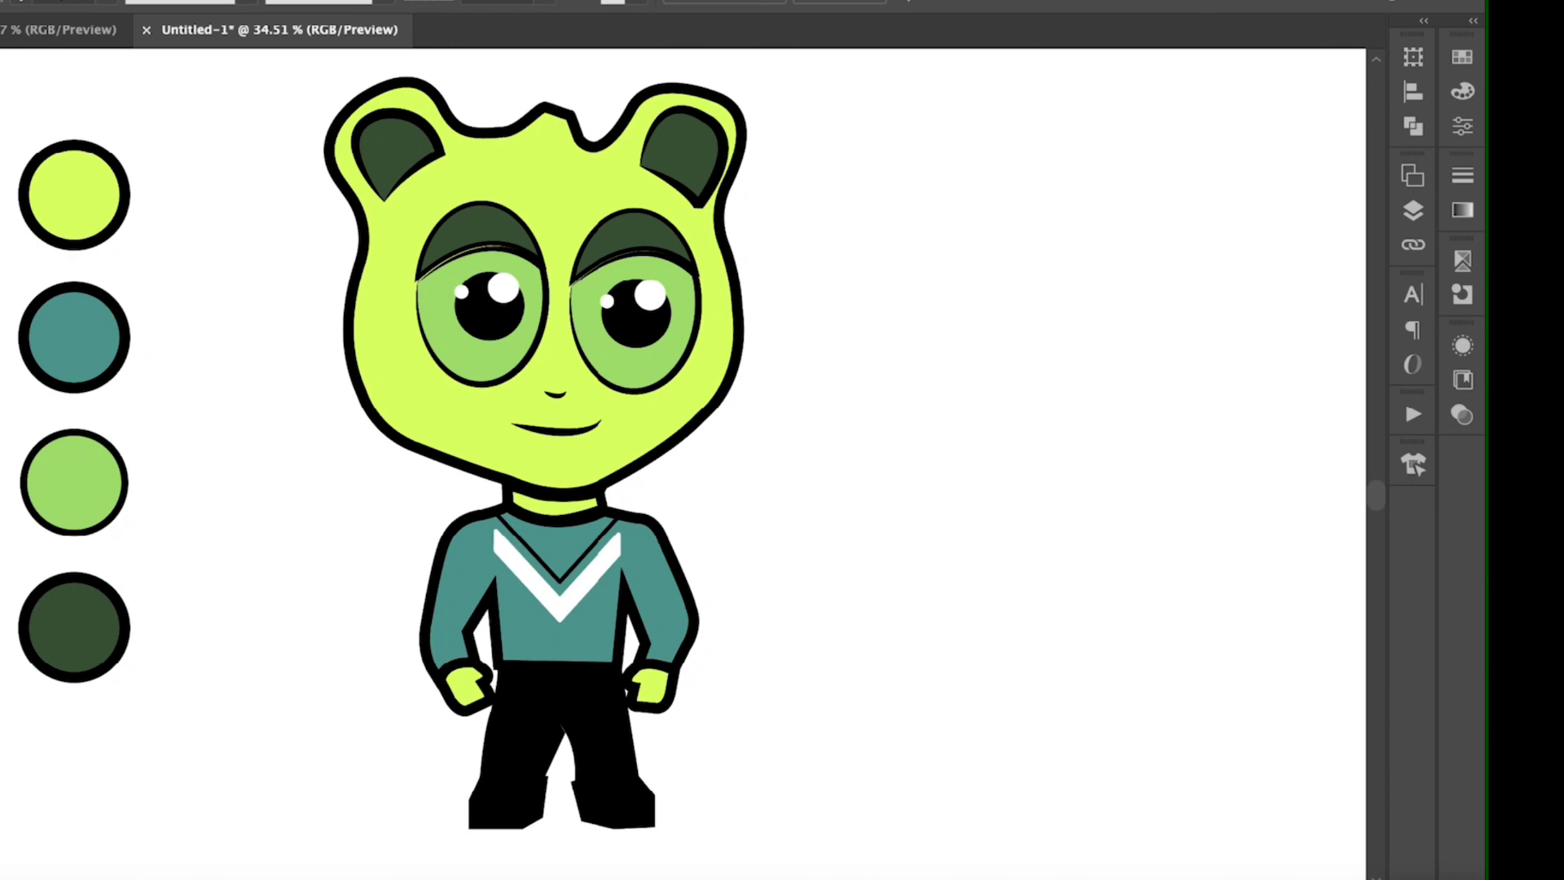
Step: Thin the outlines of the character's head and neck to 8 pt
click(1225, 0)
click(1051, 0)
click(1000, 83)
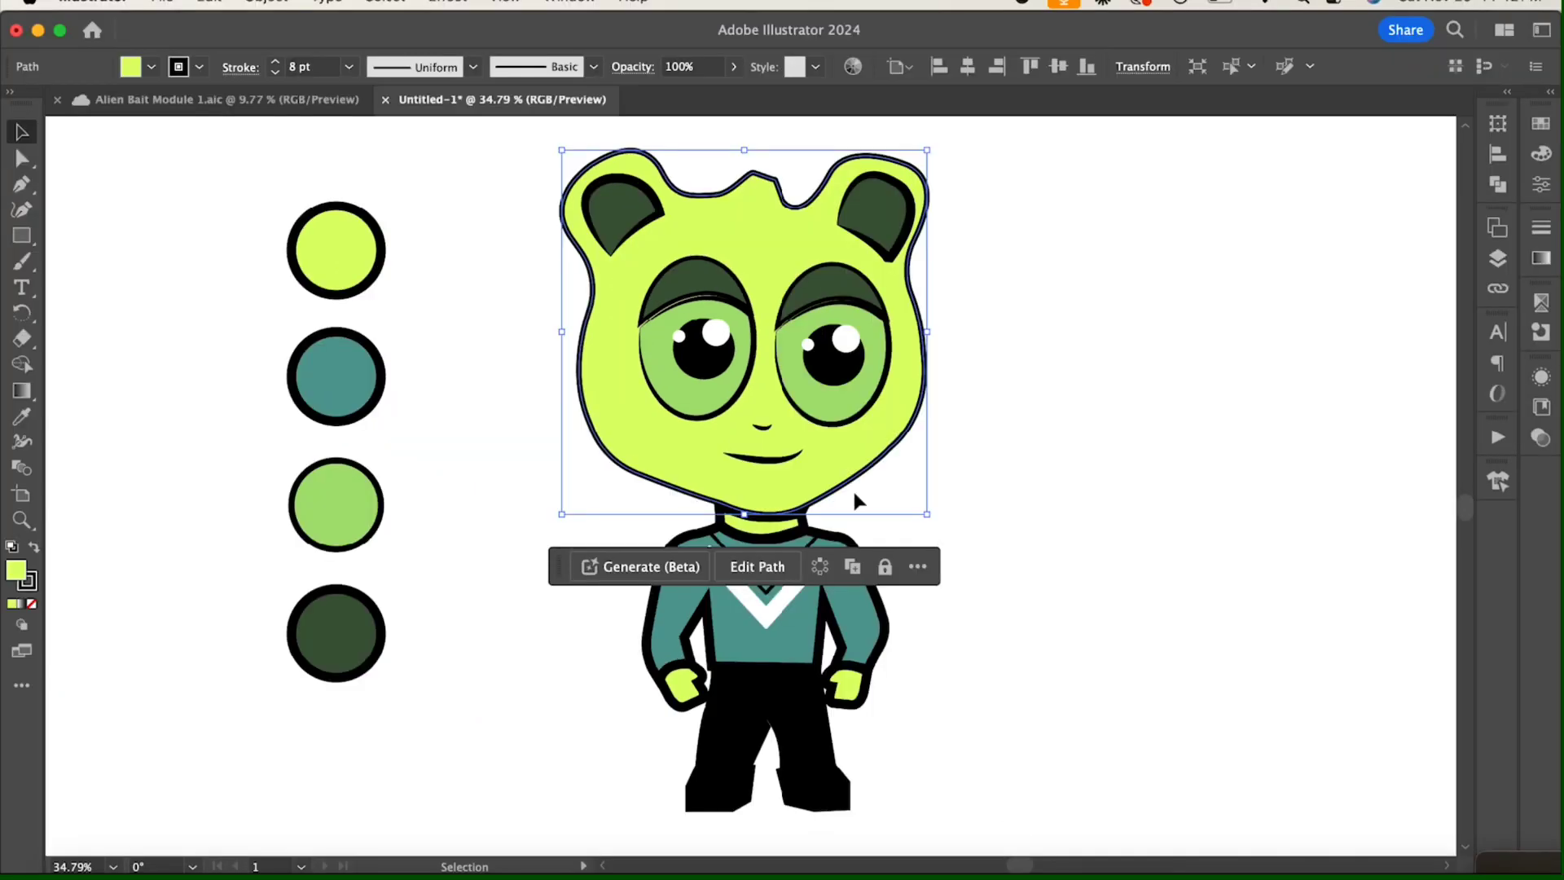
click(853, 493)
click(737, 526)
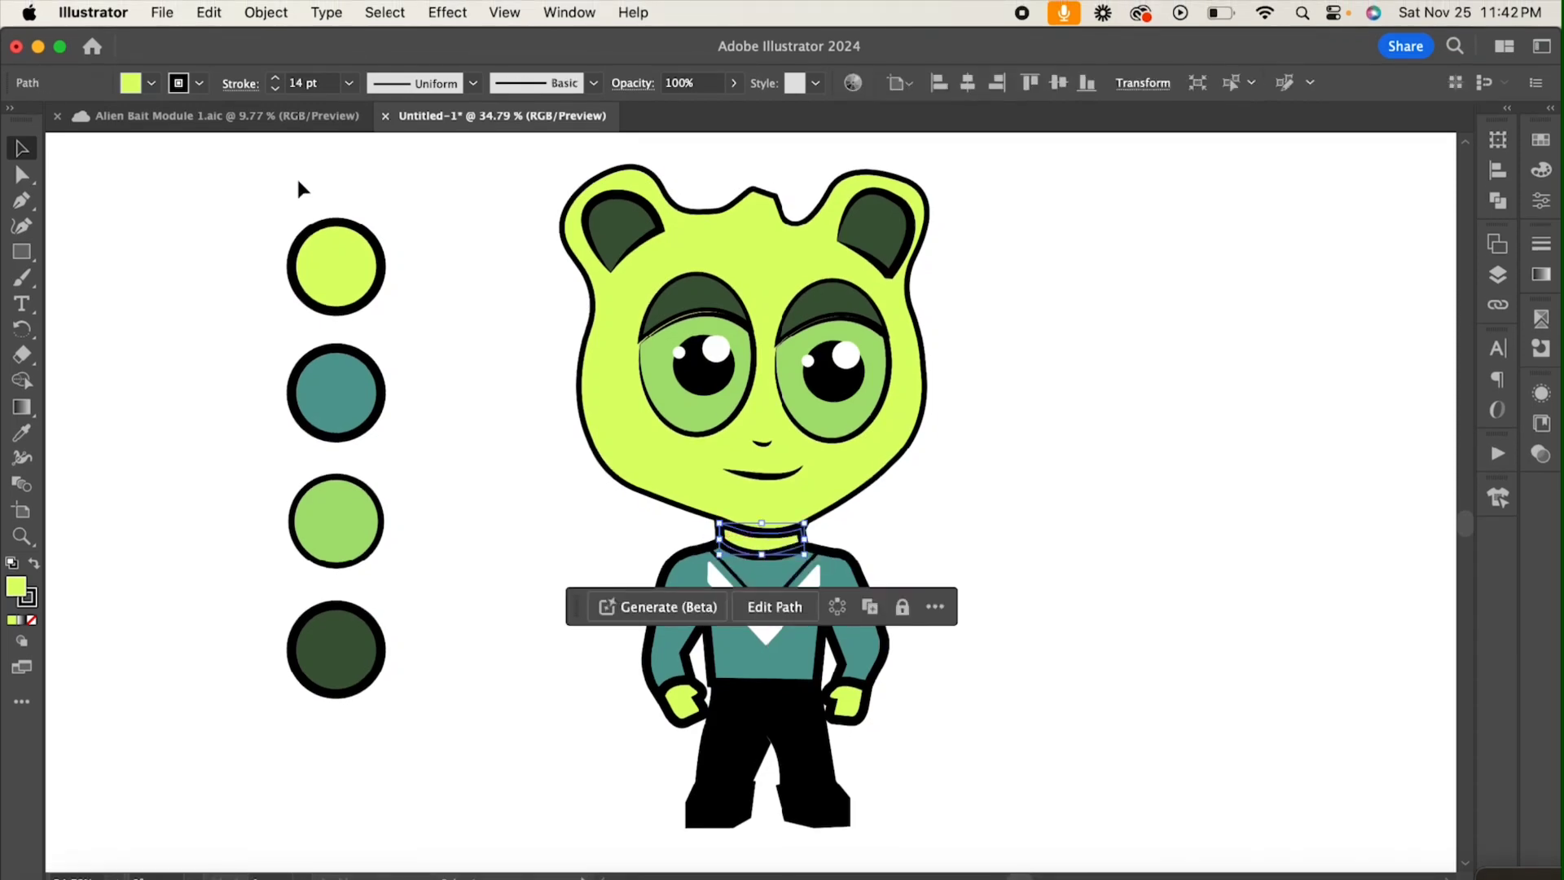
click(348, 66)
click(387, 343)
Step: Reduce the sweater's outline weight to 8 pt
click(640, 560)
click(348, 82)
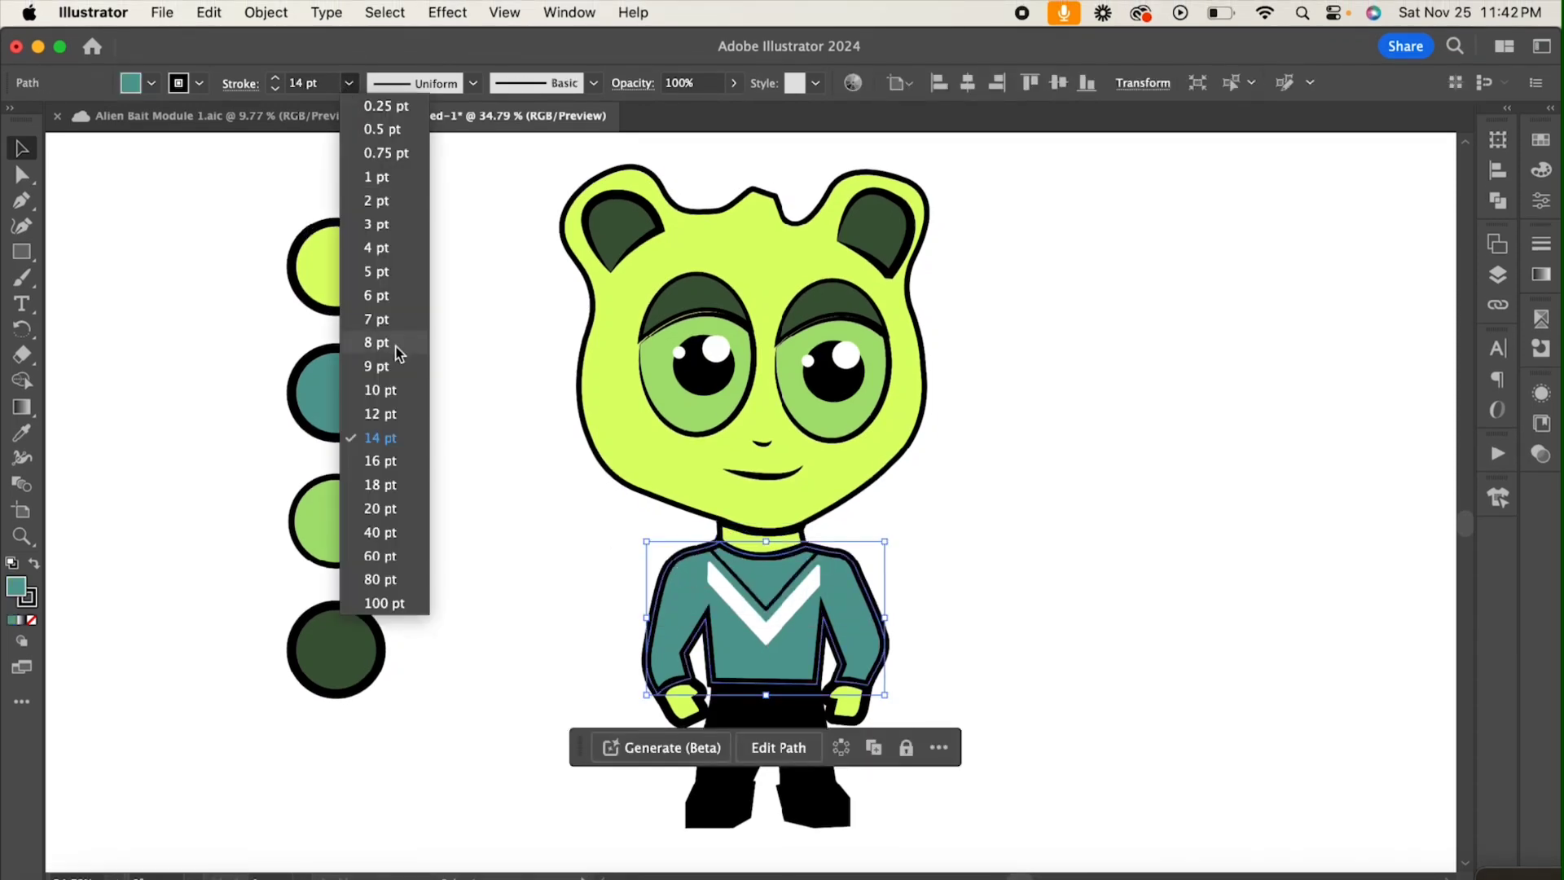
click(387, 342)
click(462, 419)
scroll(759, 575, down, 1)
click(764, 699)
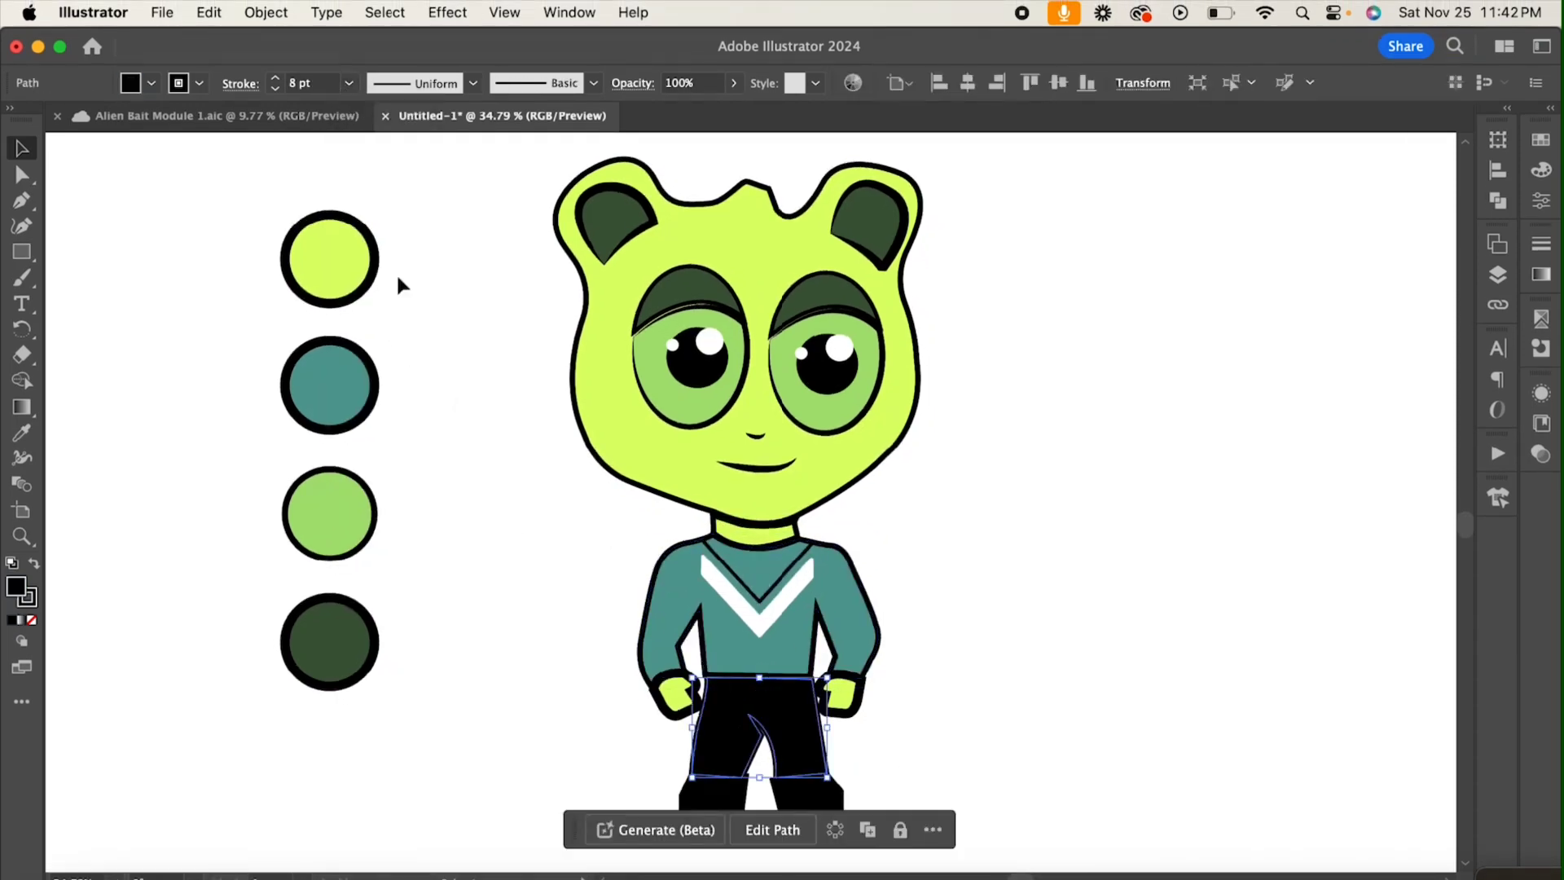
click(1033, 699)
Step: Set the outline weight of both hands to 8 pt
click(843, 696)
shift+click(674, 694)
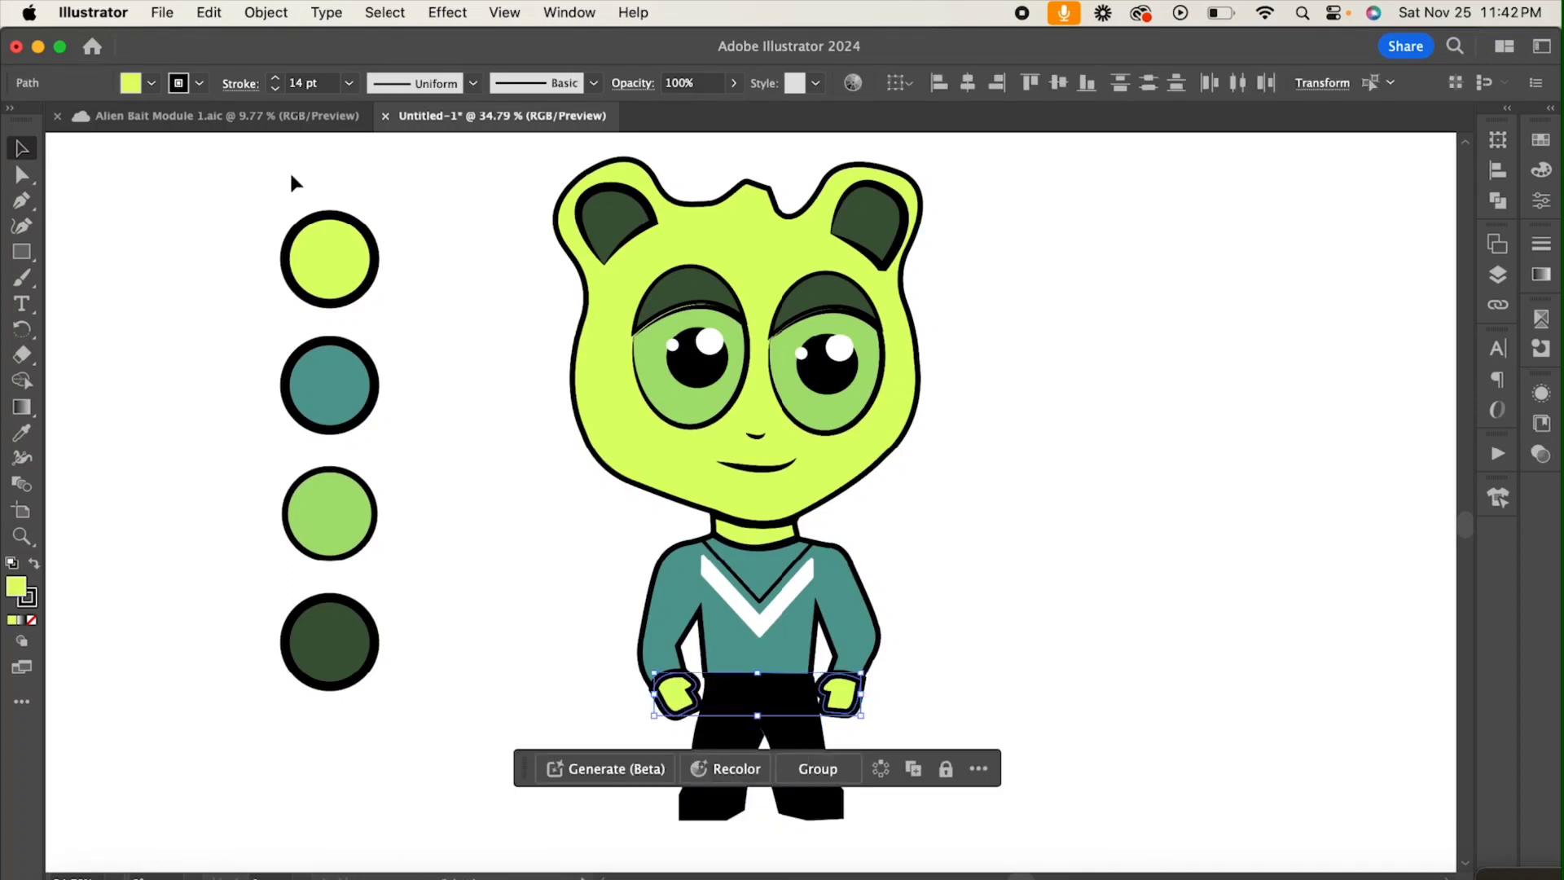
click(349, 82)
click(386, 342)
click(454, 373)
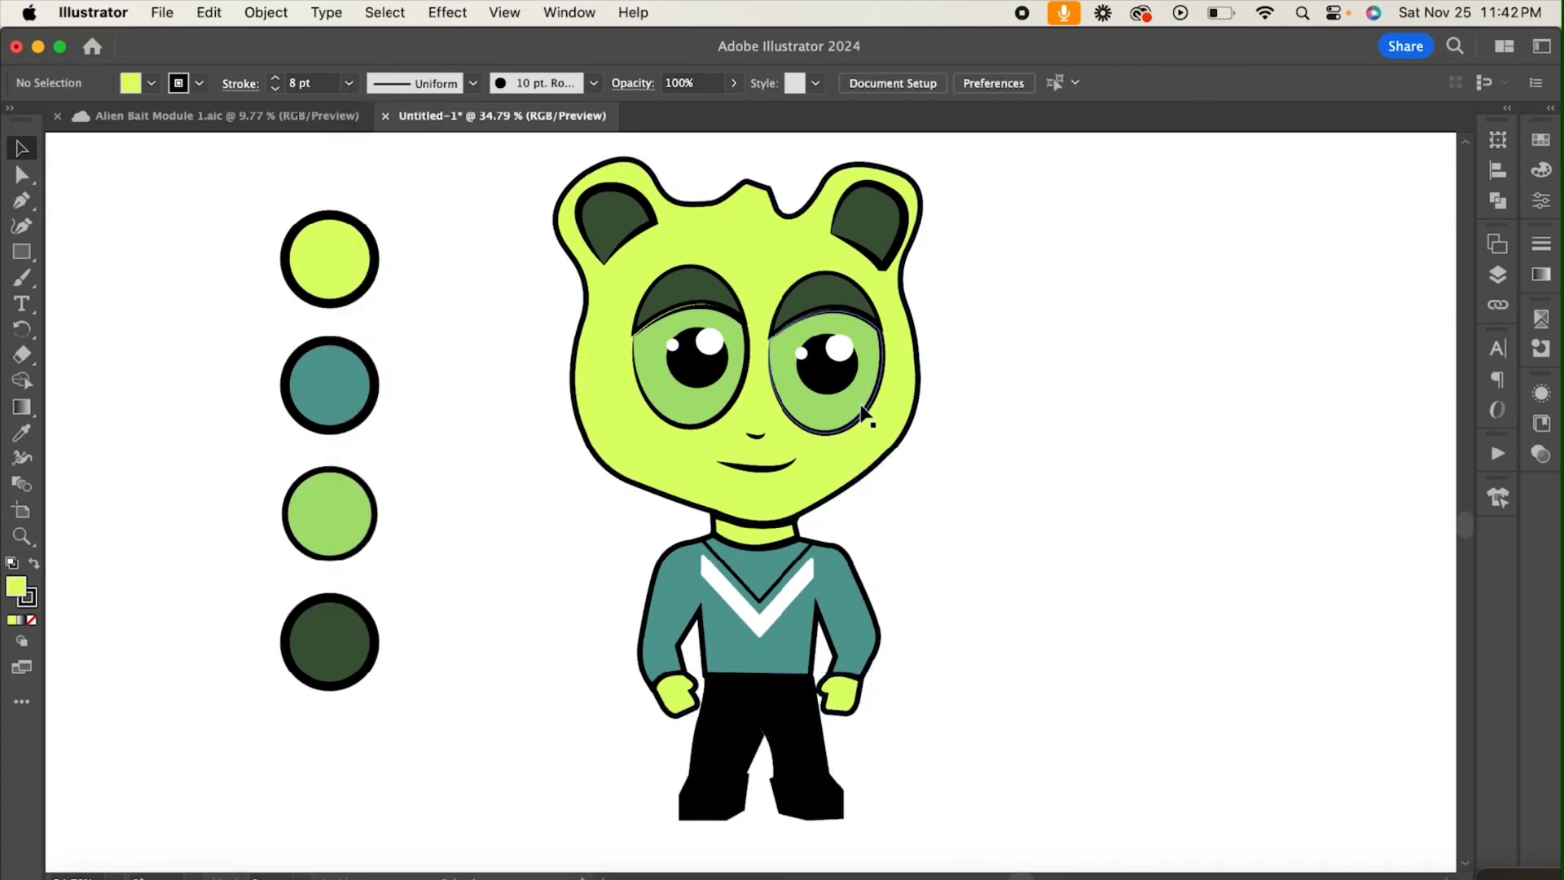
Step: Set the outline weight of both dark green inner ears to 8 pt
click(643, 230)
shift+click(860, 224)
click(349, 82)
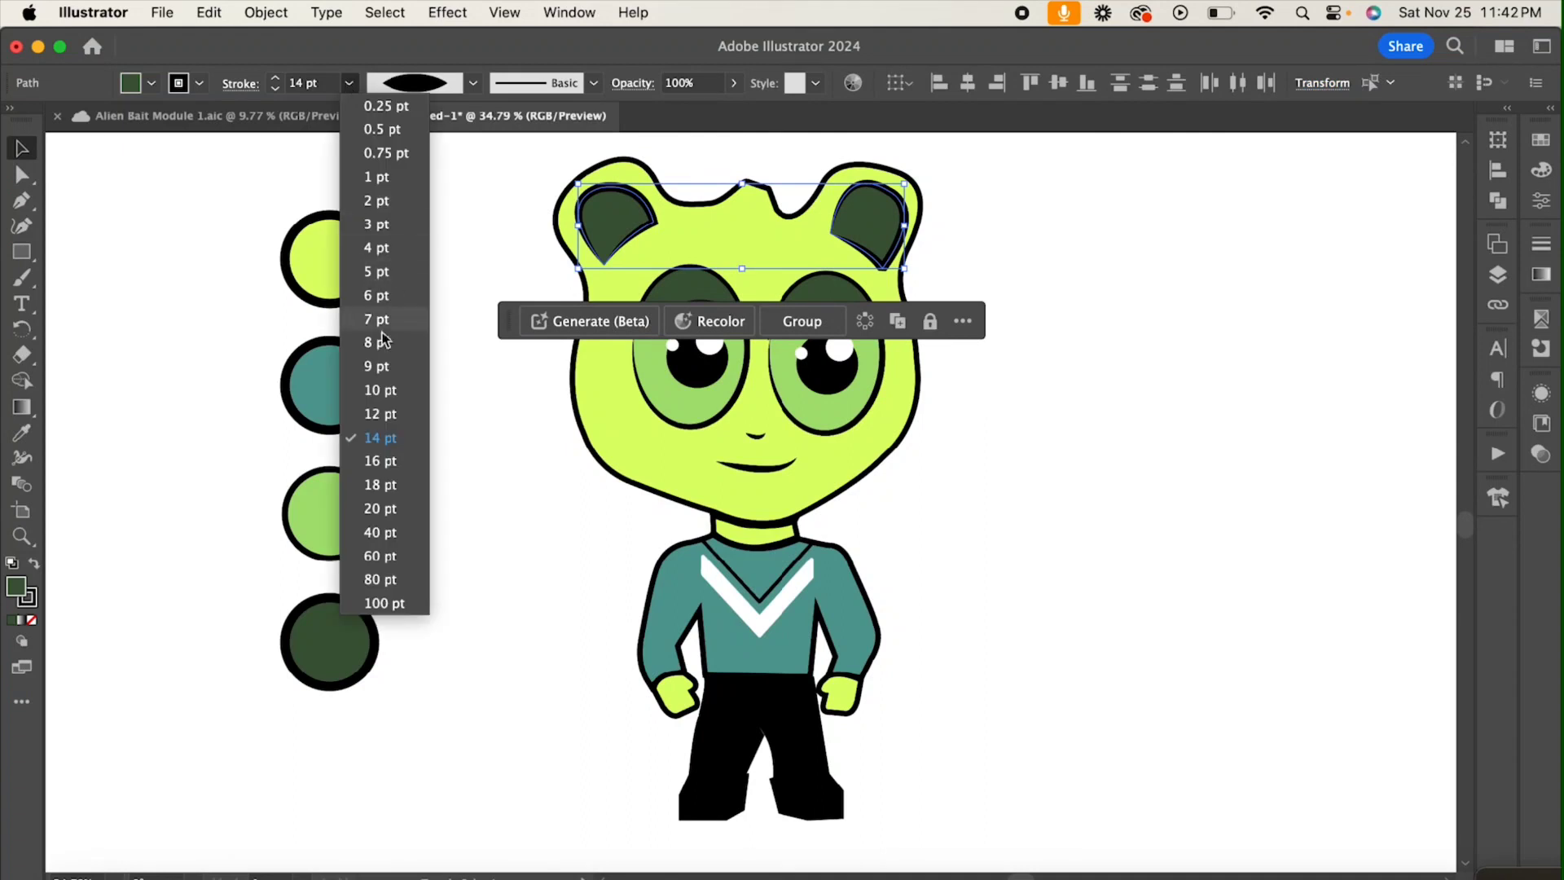
click(482, 425)
click(486, 416)
Step: Change the outline weight of both light green eye shapes to 8 pt
click(705, 407)
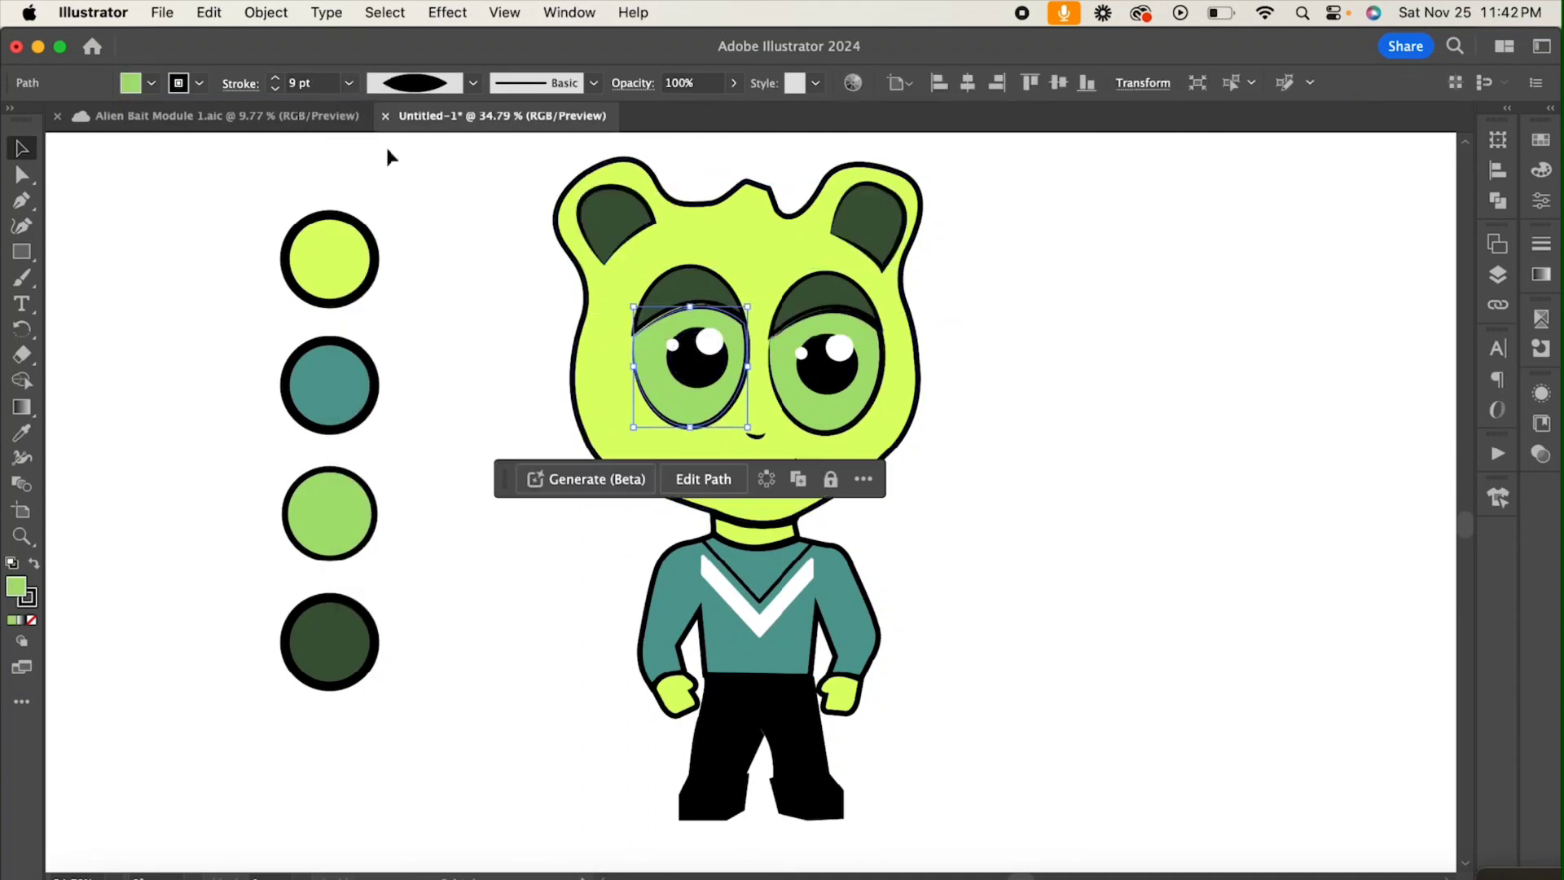
click(348, 82)
click(414, 337)
click(869, 414)
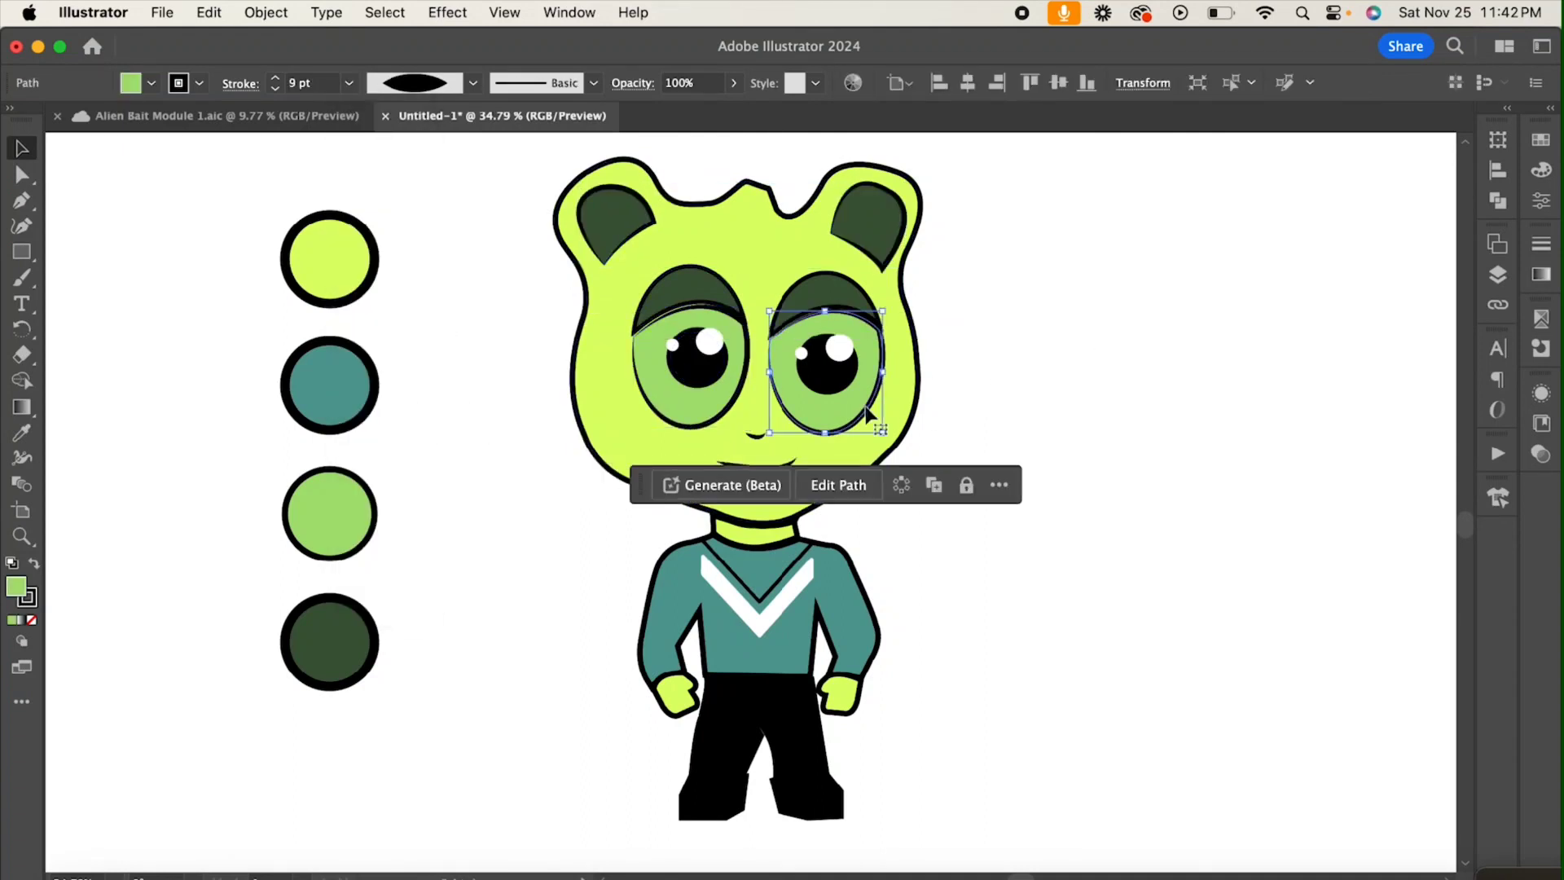
click(349, 82)
click(383, 343)
click(1005, 399)
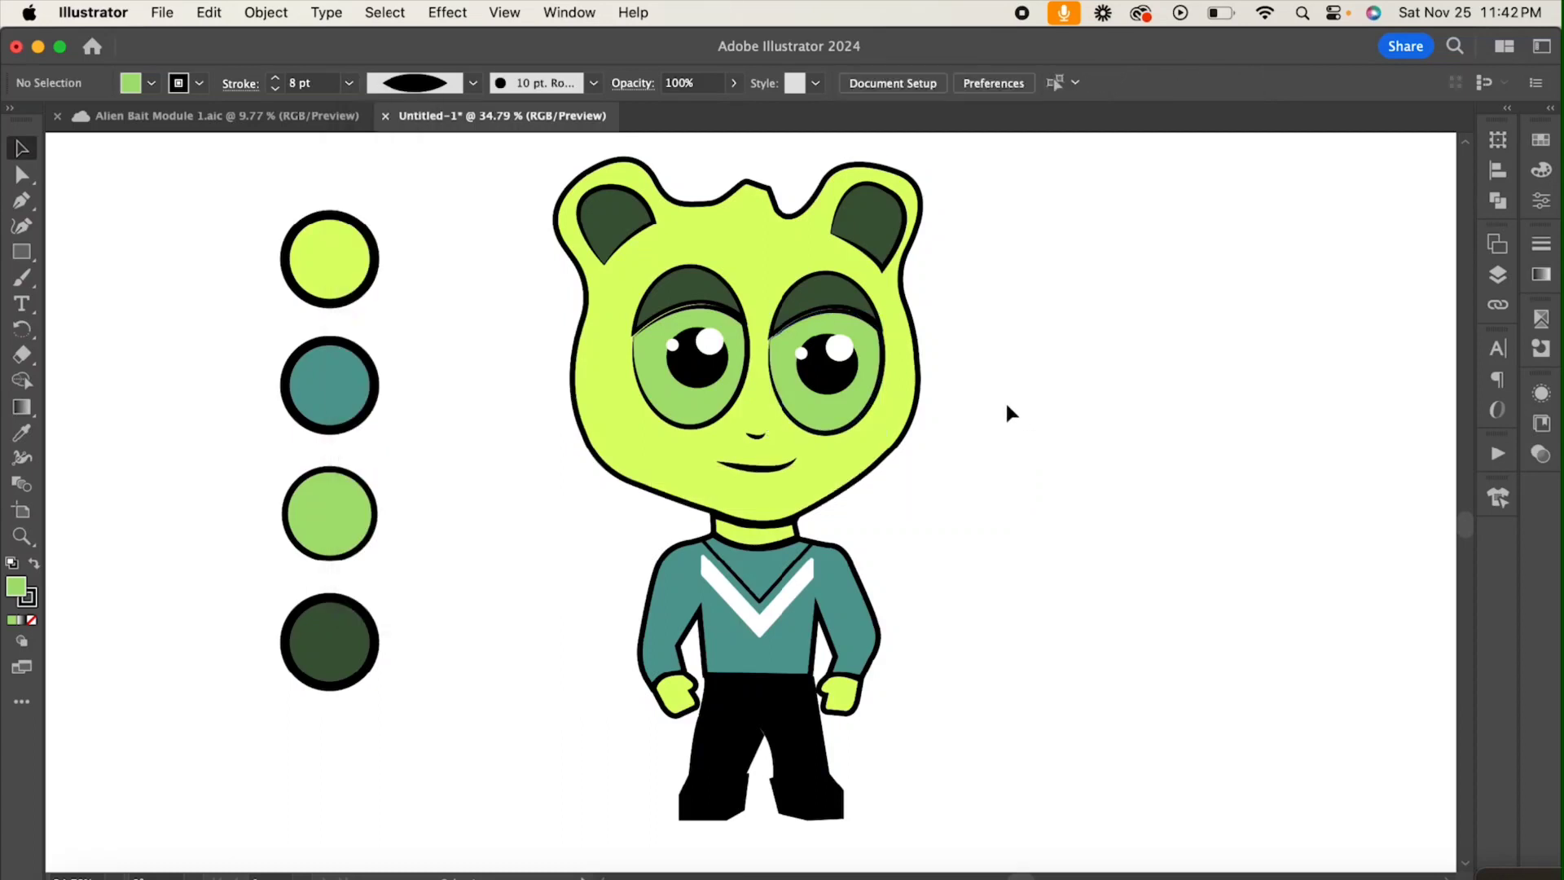
Step: Thin the mouth line's stroke to 6 pt
click(778, 466)
click(348, 83)
click(379, 295)
click(1041, 472)
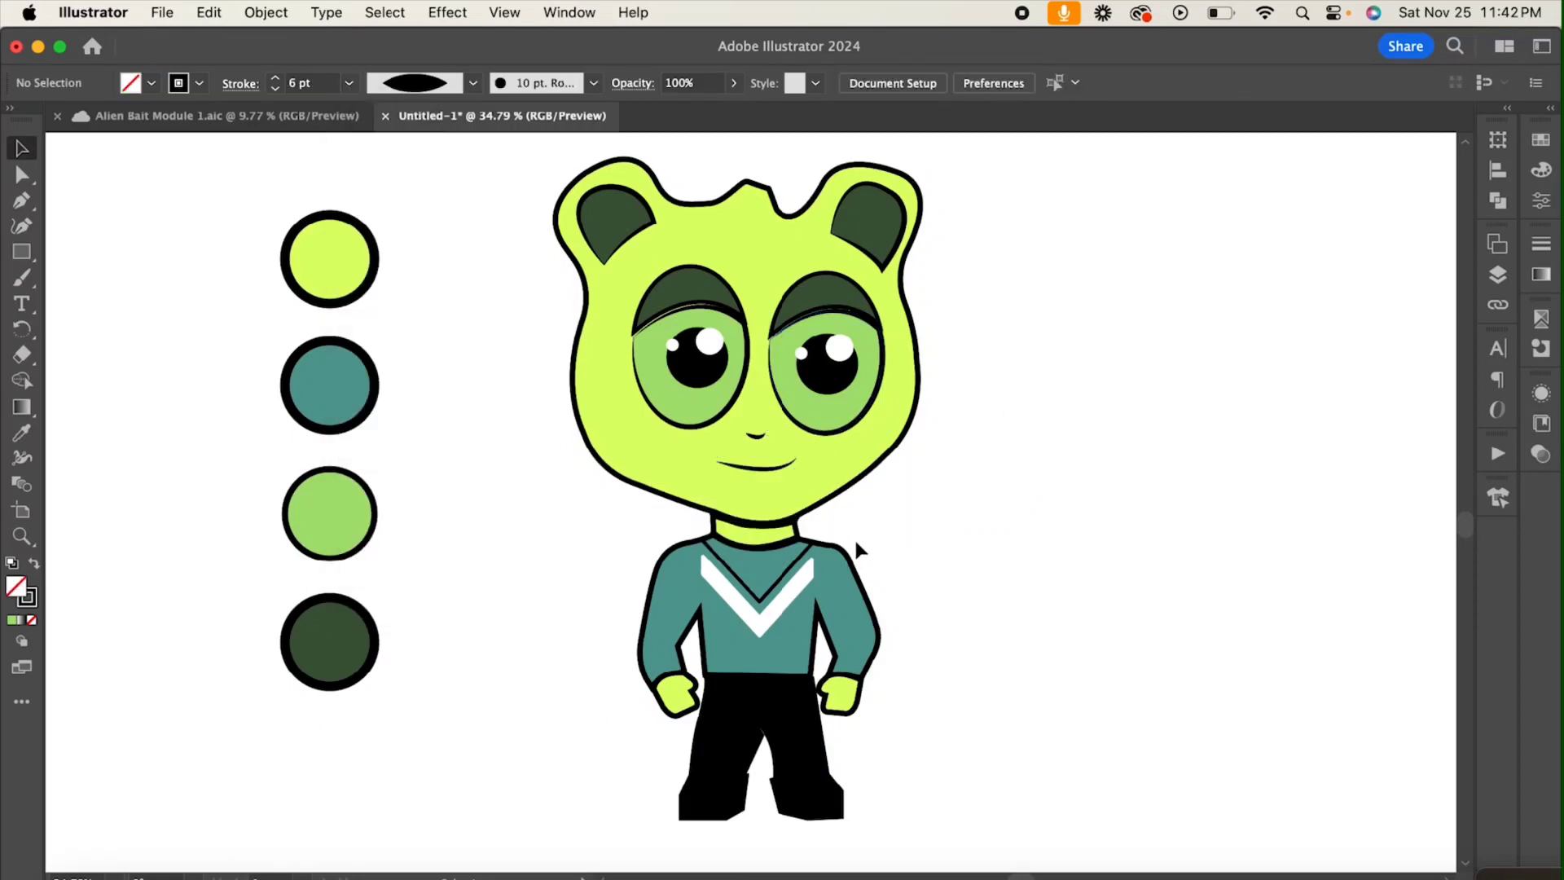
click(733, 544)
click(874, 505)
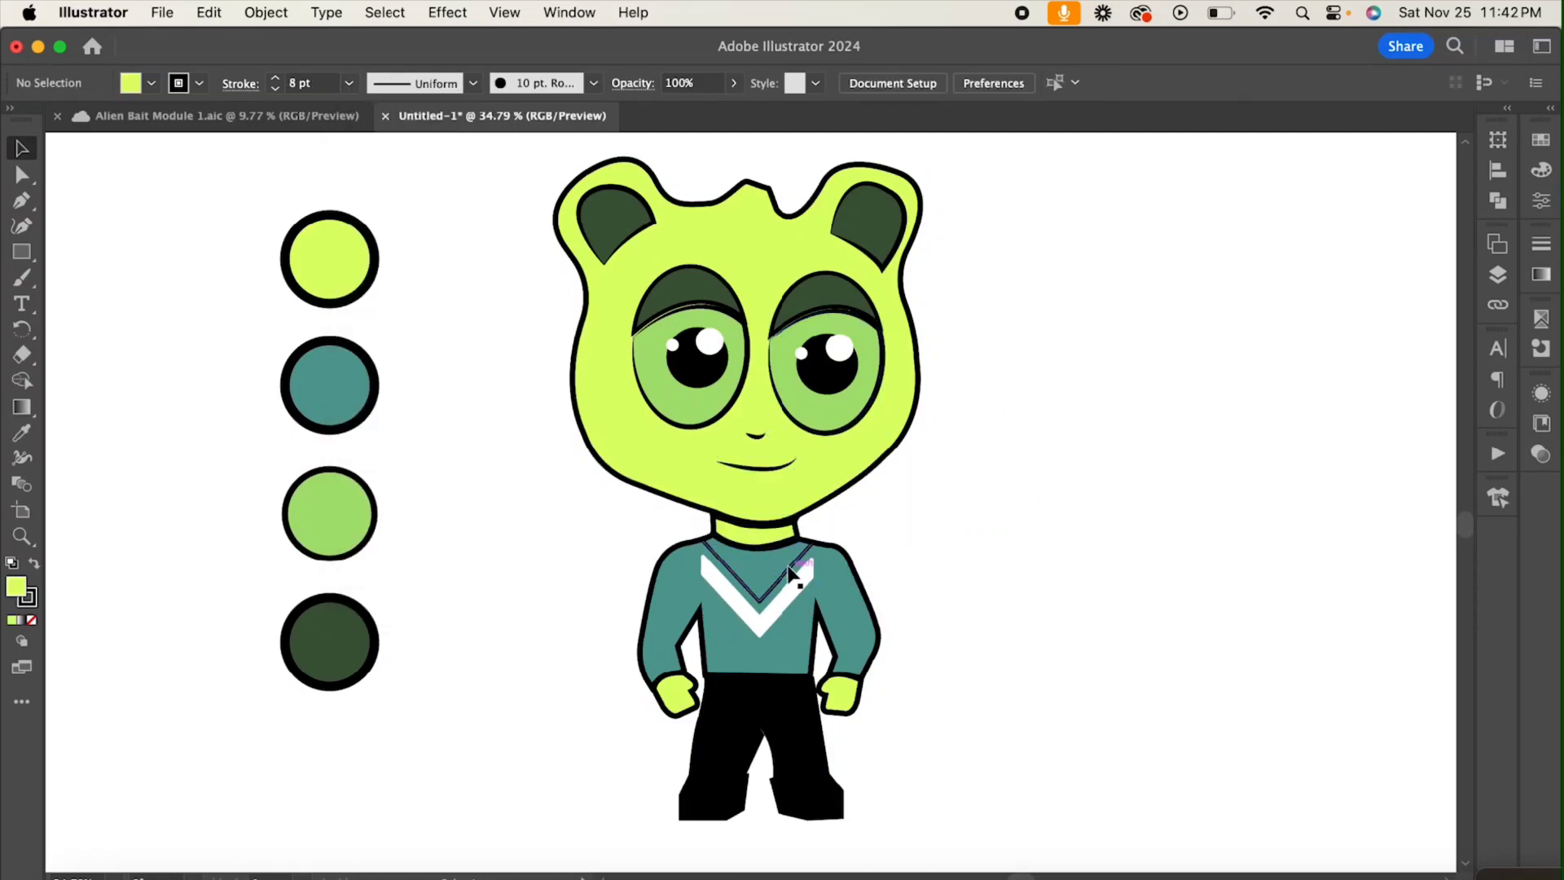
click(789, 567)
click(1015, 482)
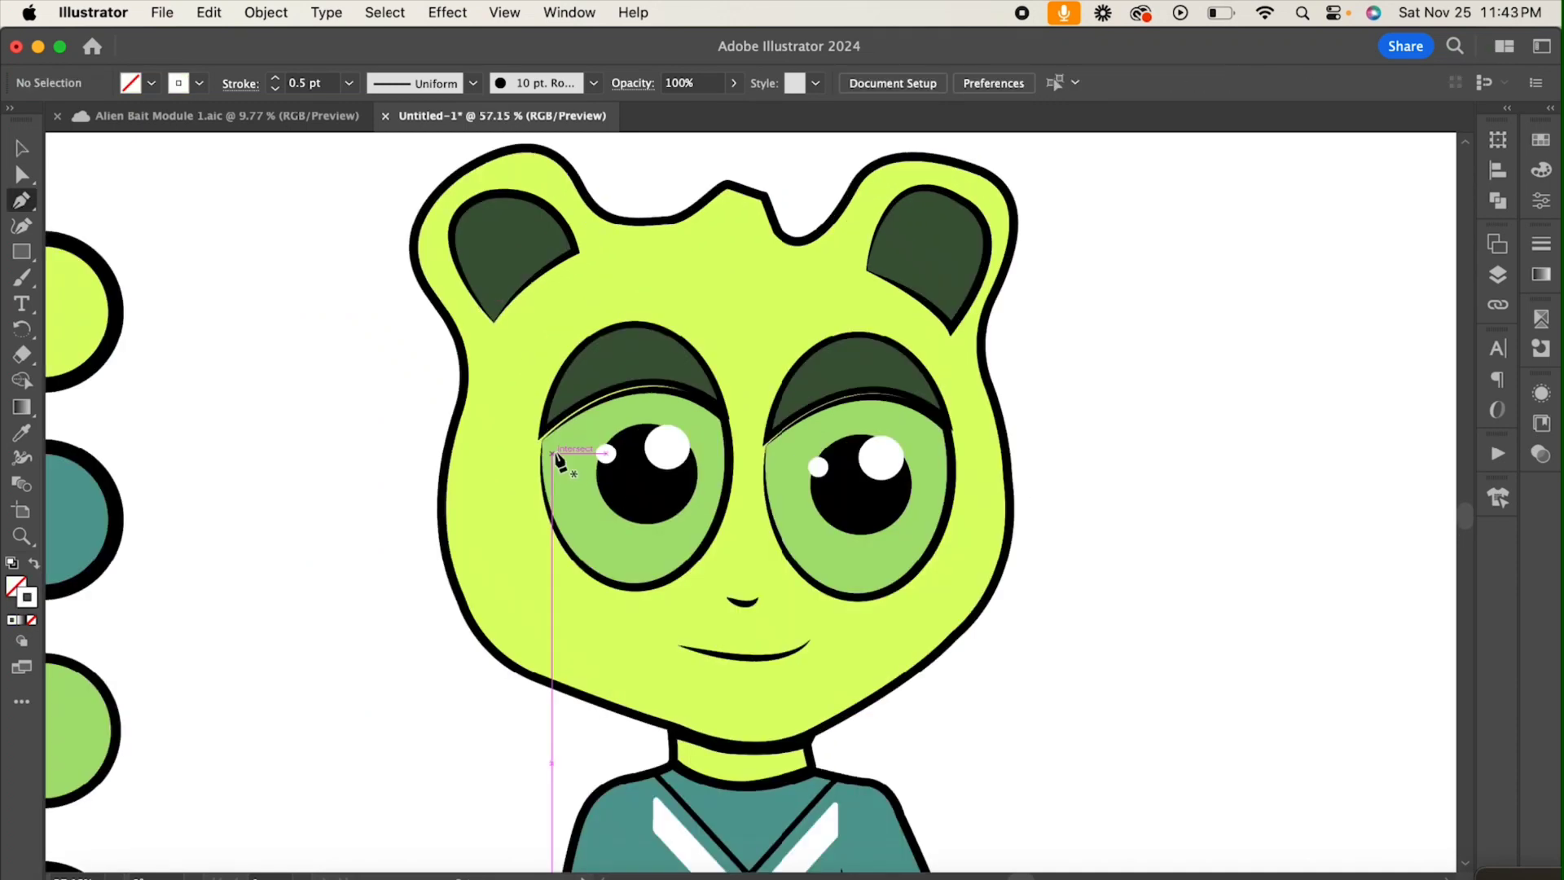
Step: Draw a thin curved white highlight line along the lower outer-left inside edge of each eye with the Pen tool
click(559, 447)
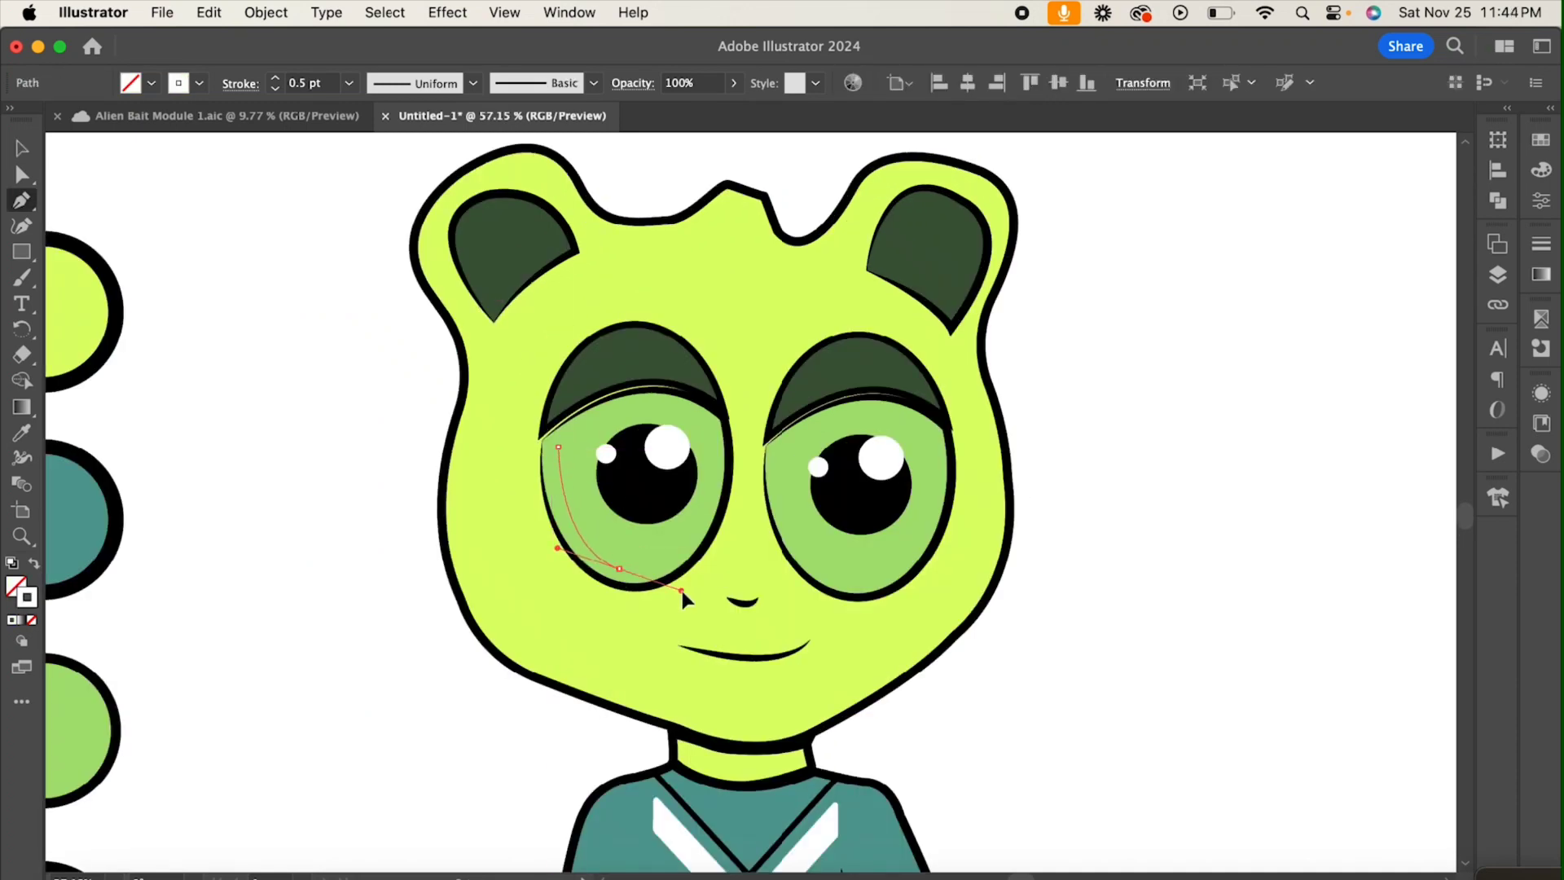
drag(682, 593, 687, 595)
click(24, 149)
click(326, 372)
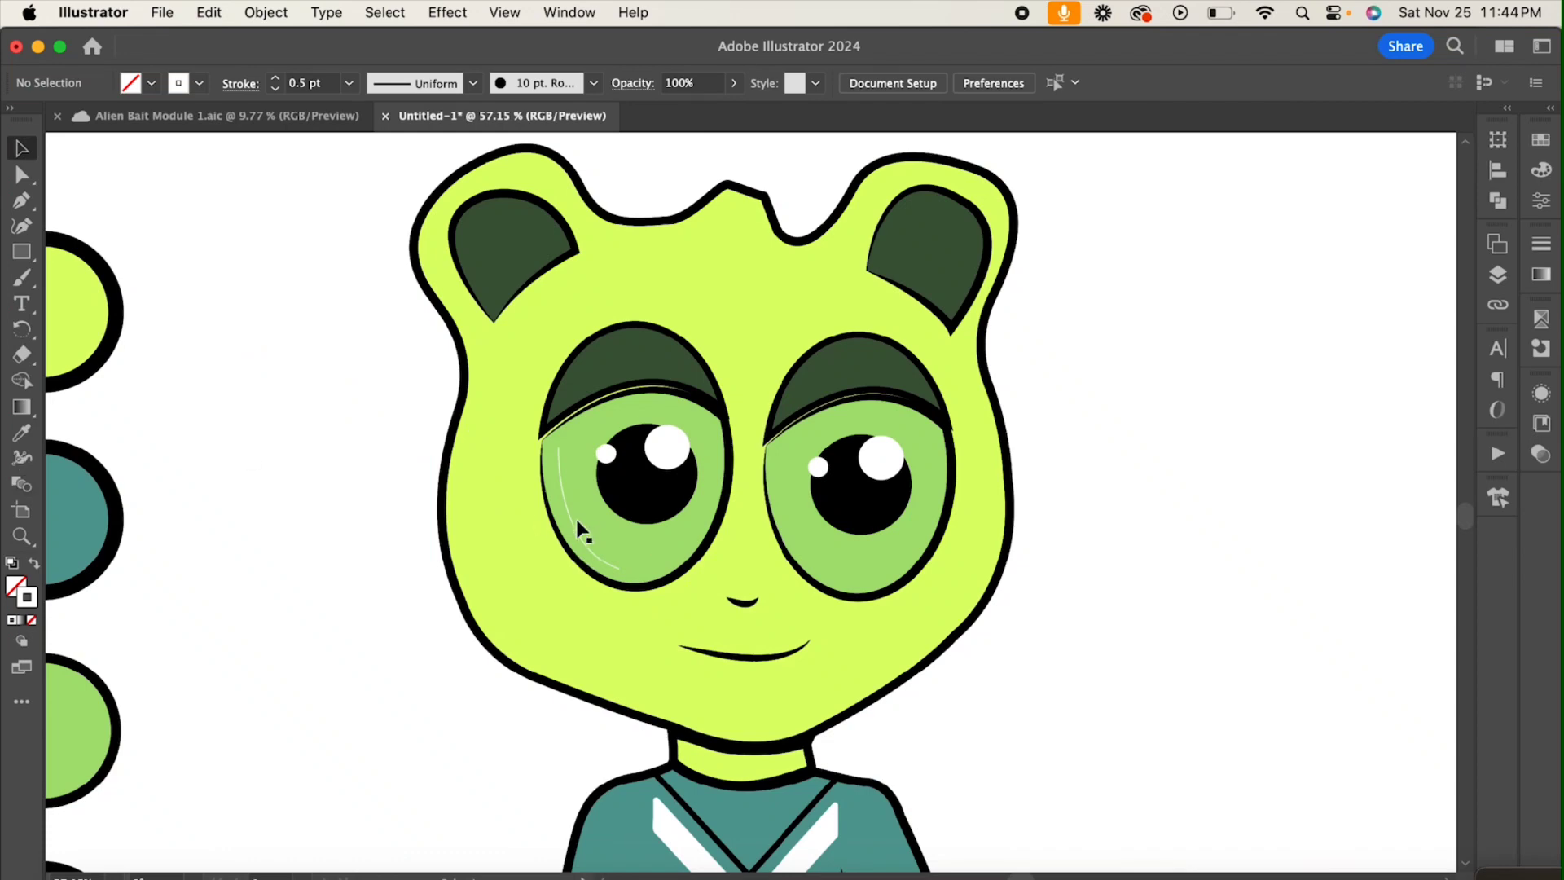
click(777, 459)
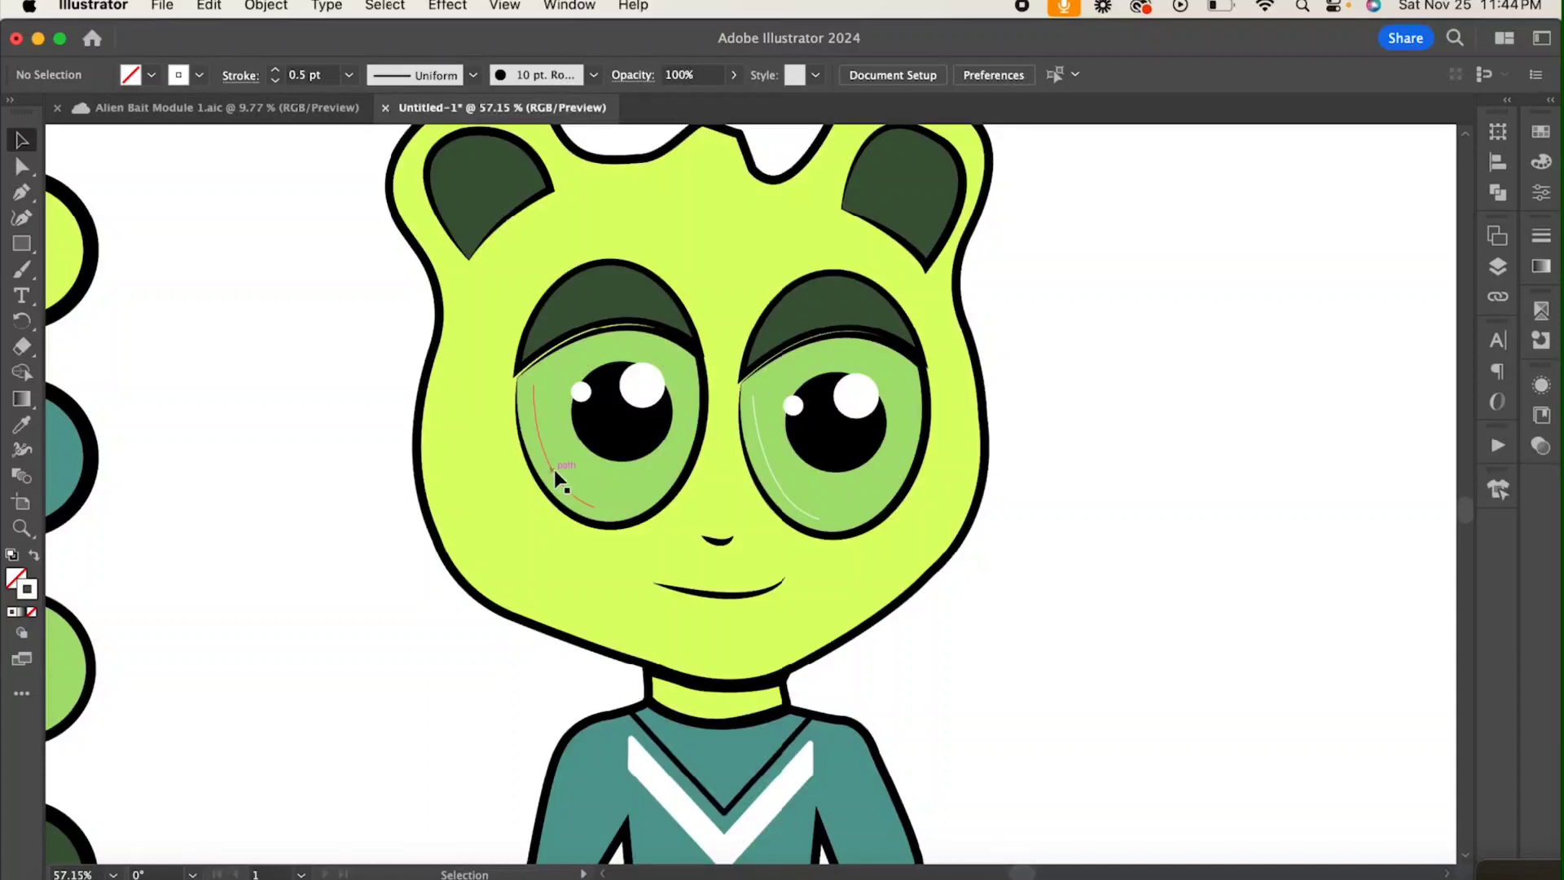
Step: Set the stroke weight of both curved eye highlights to 10 pt
click(554, 469)
click(349, 75)
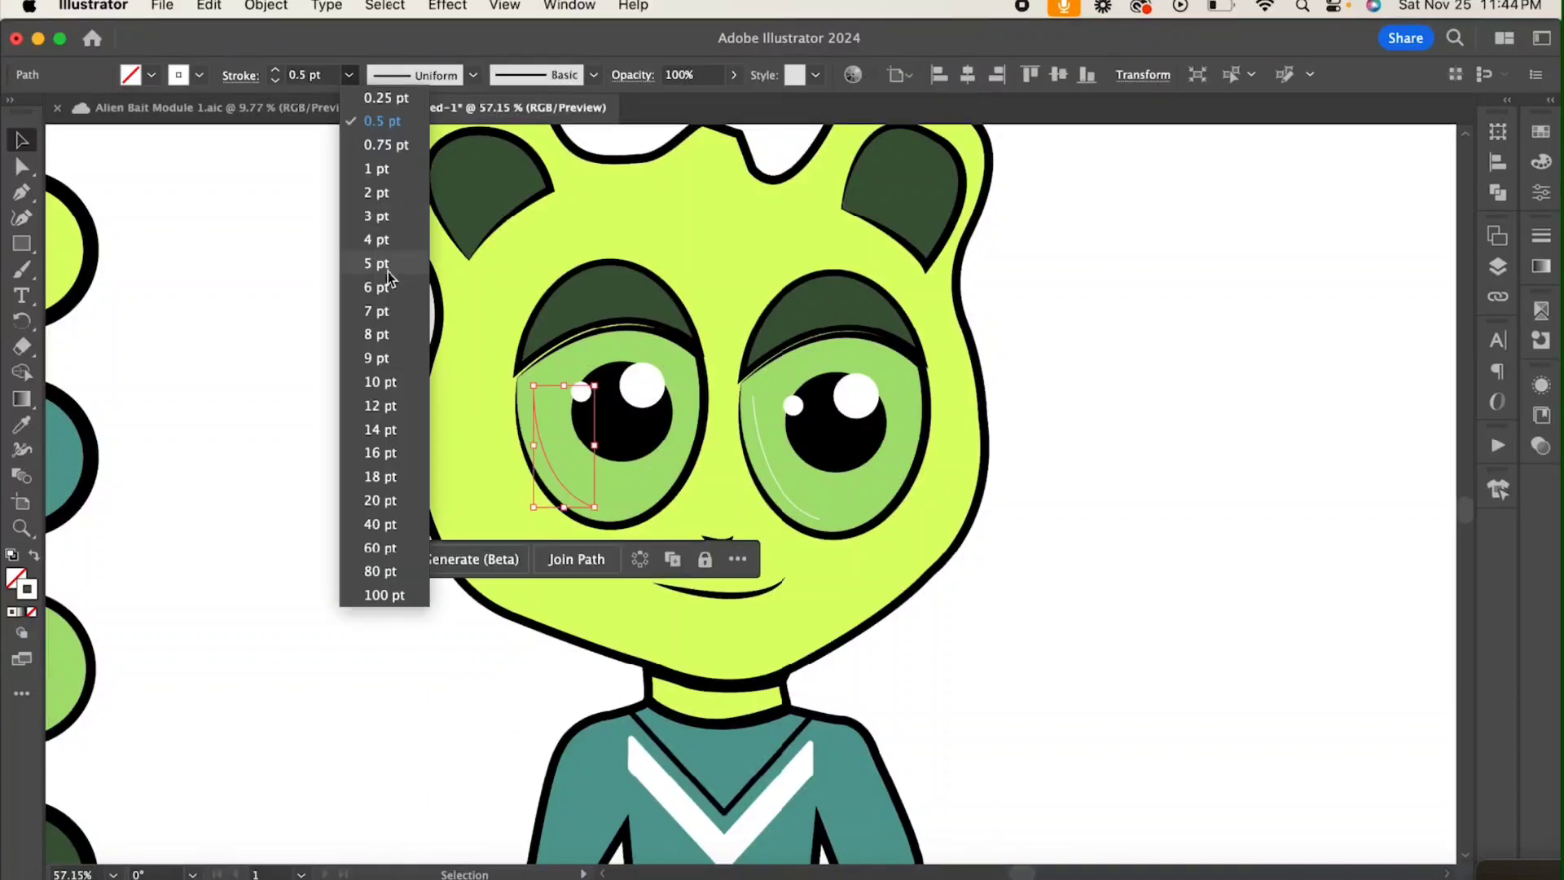
click(376, 287)
click(348, 75)
click(383, 381)
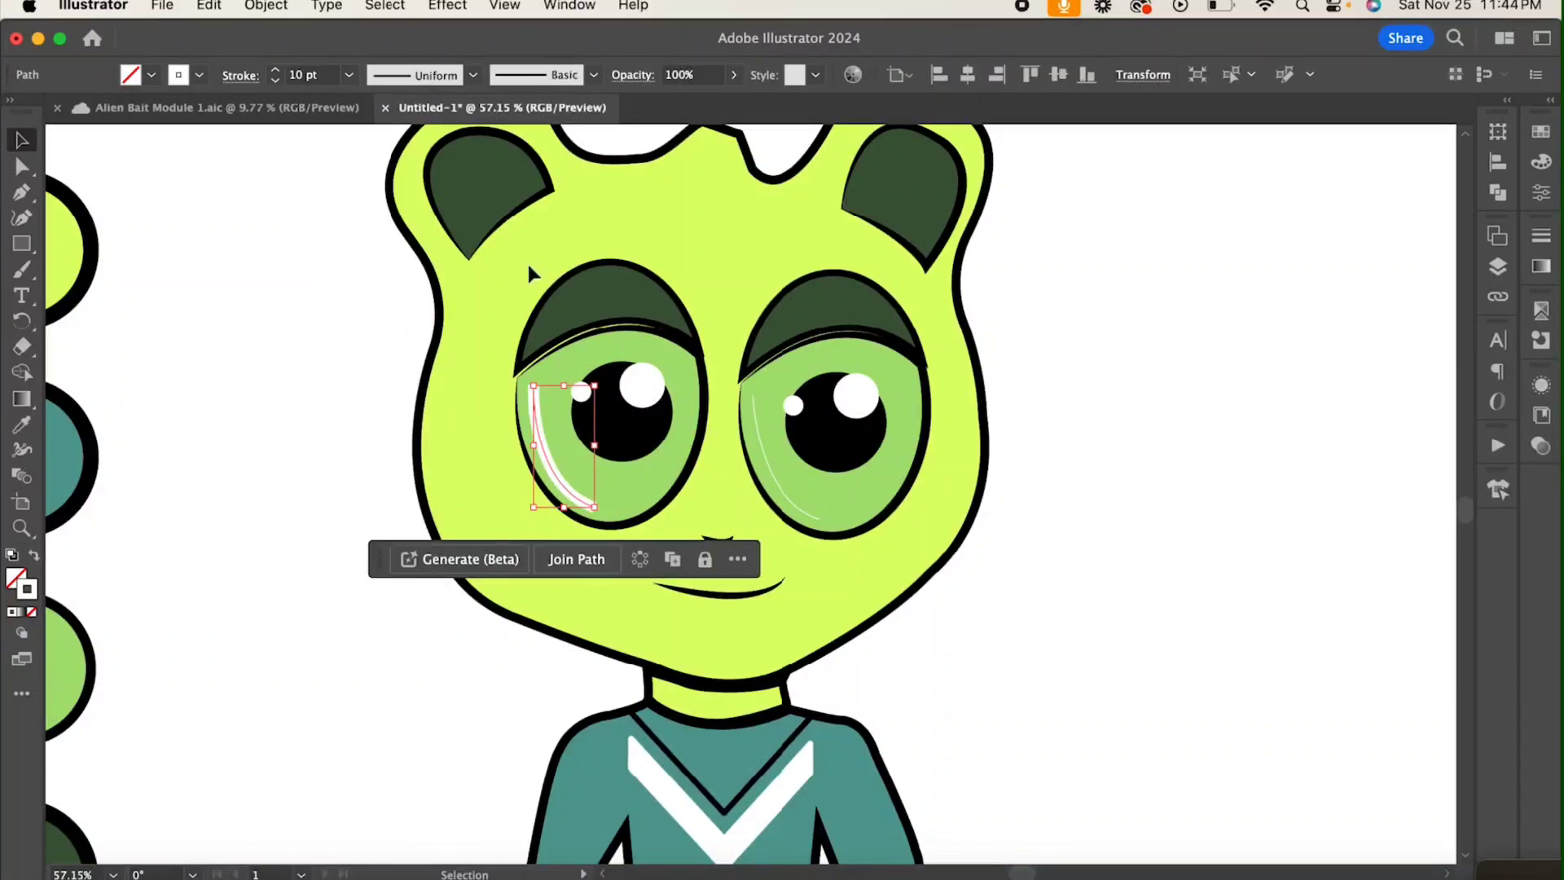
click(778, 495)
click(348, 75)
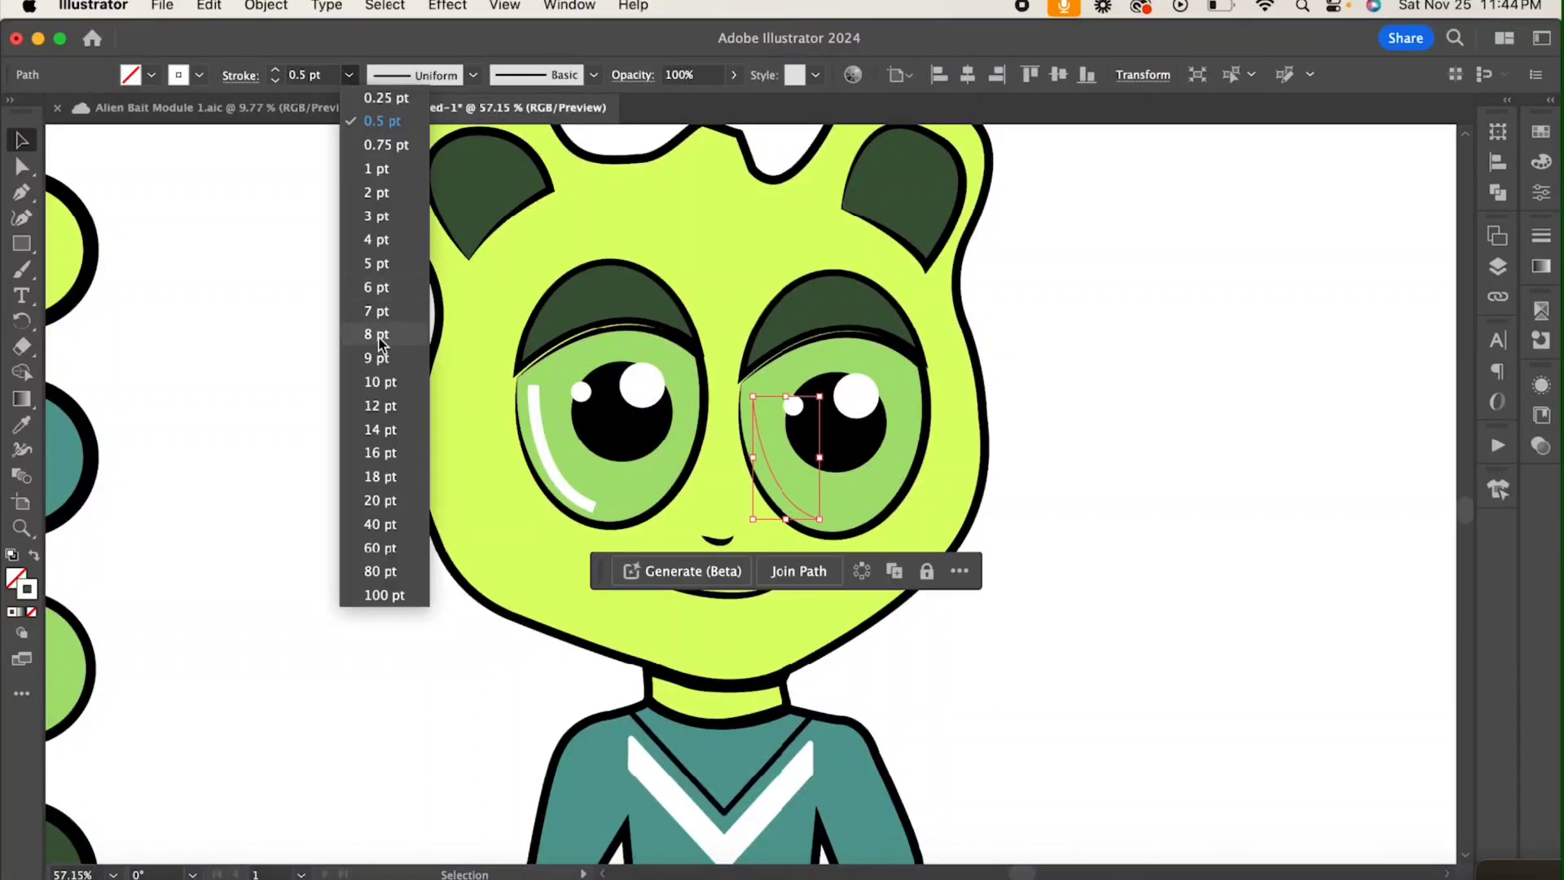
click(384, 389)
click(386, 389)
Step: Draw an angular white three-segment highlight line across the upper part of the character's left-hand black shoe
scroll(711, 531, down, 2)
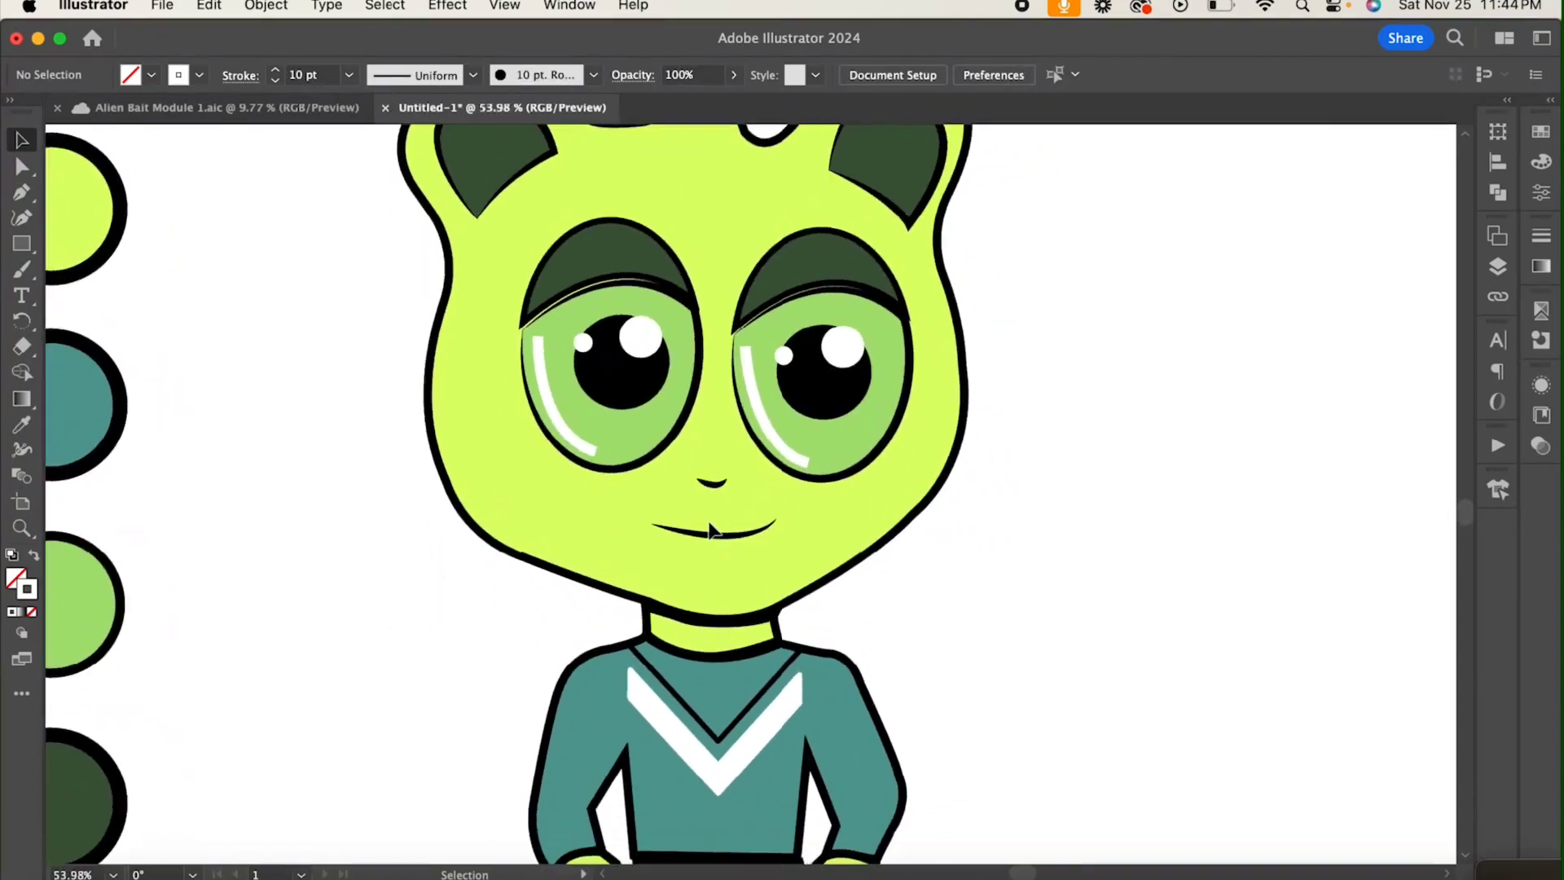
scroll(711, 531, up, 3)
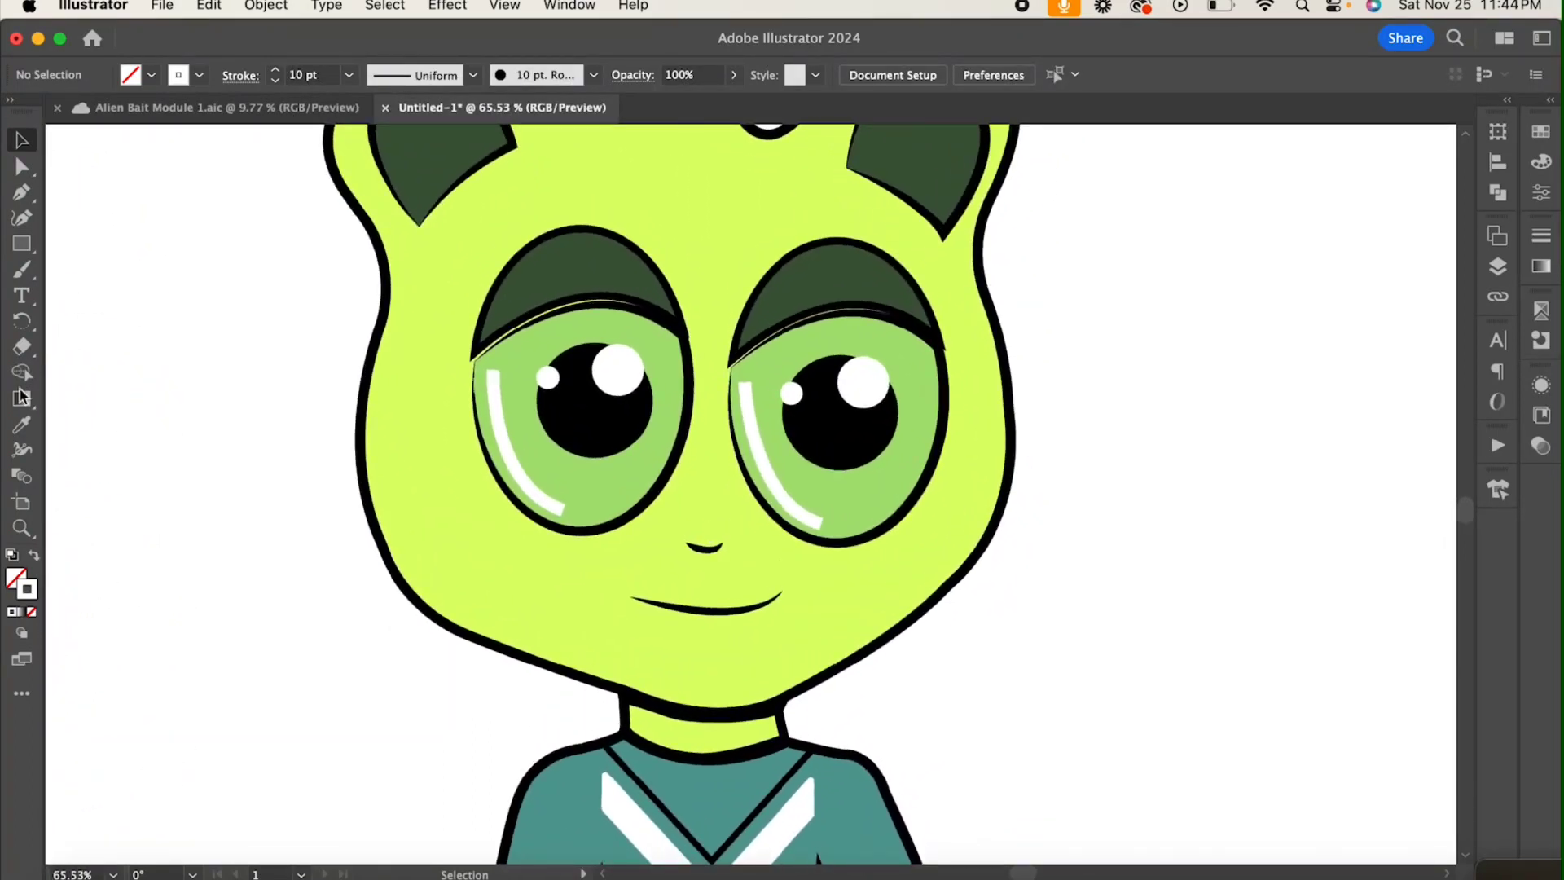
scroll(700, 535, up, 2)
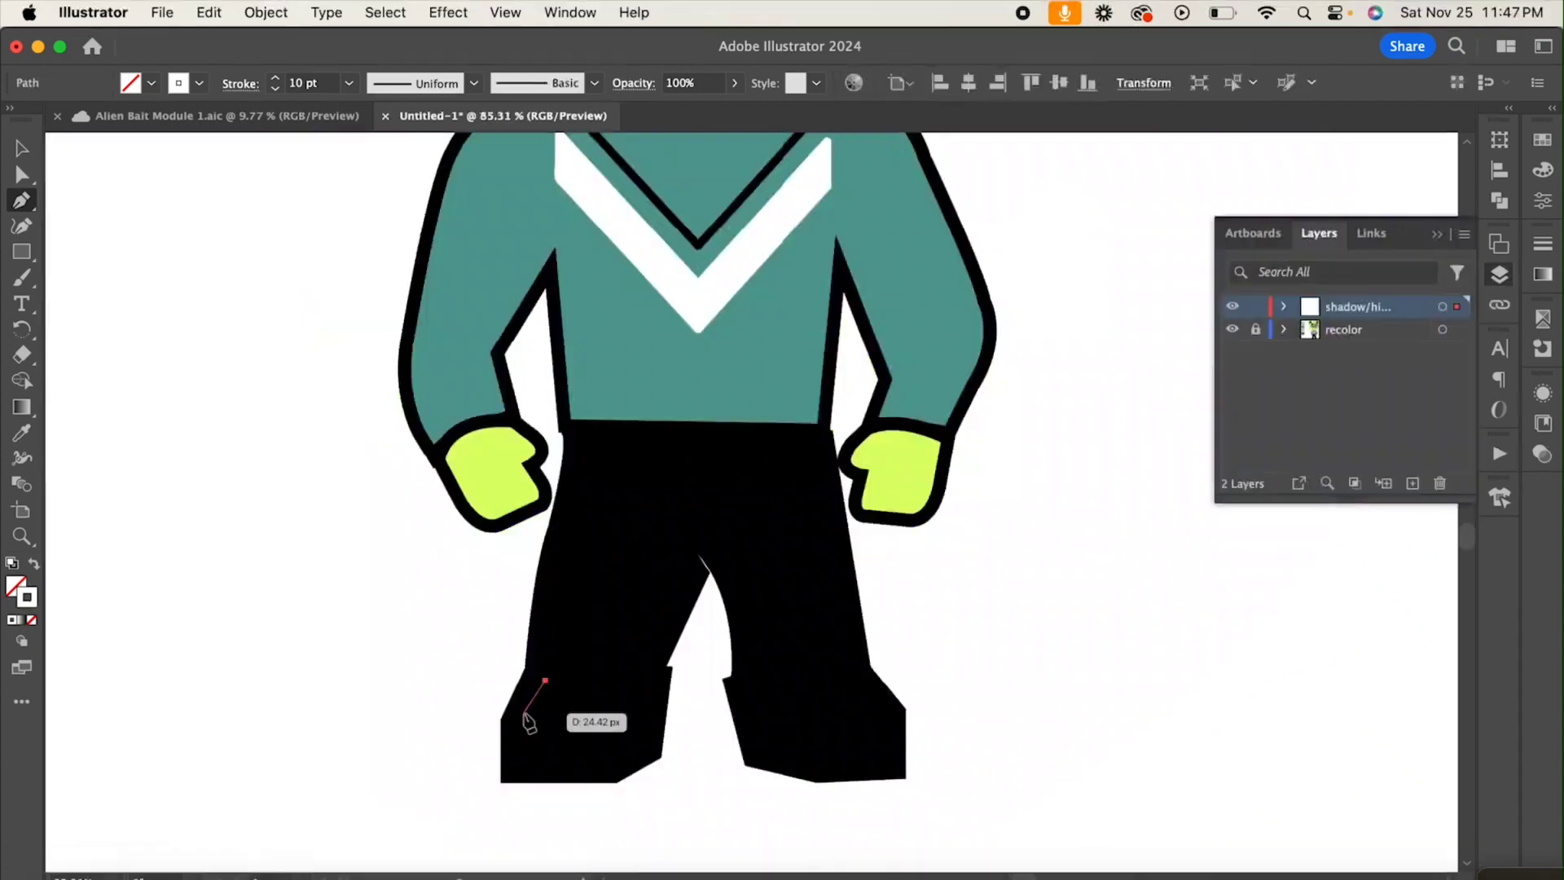
click(524, 705)
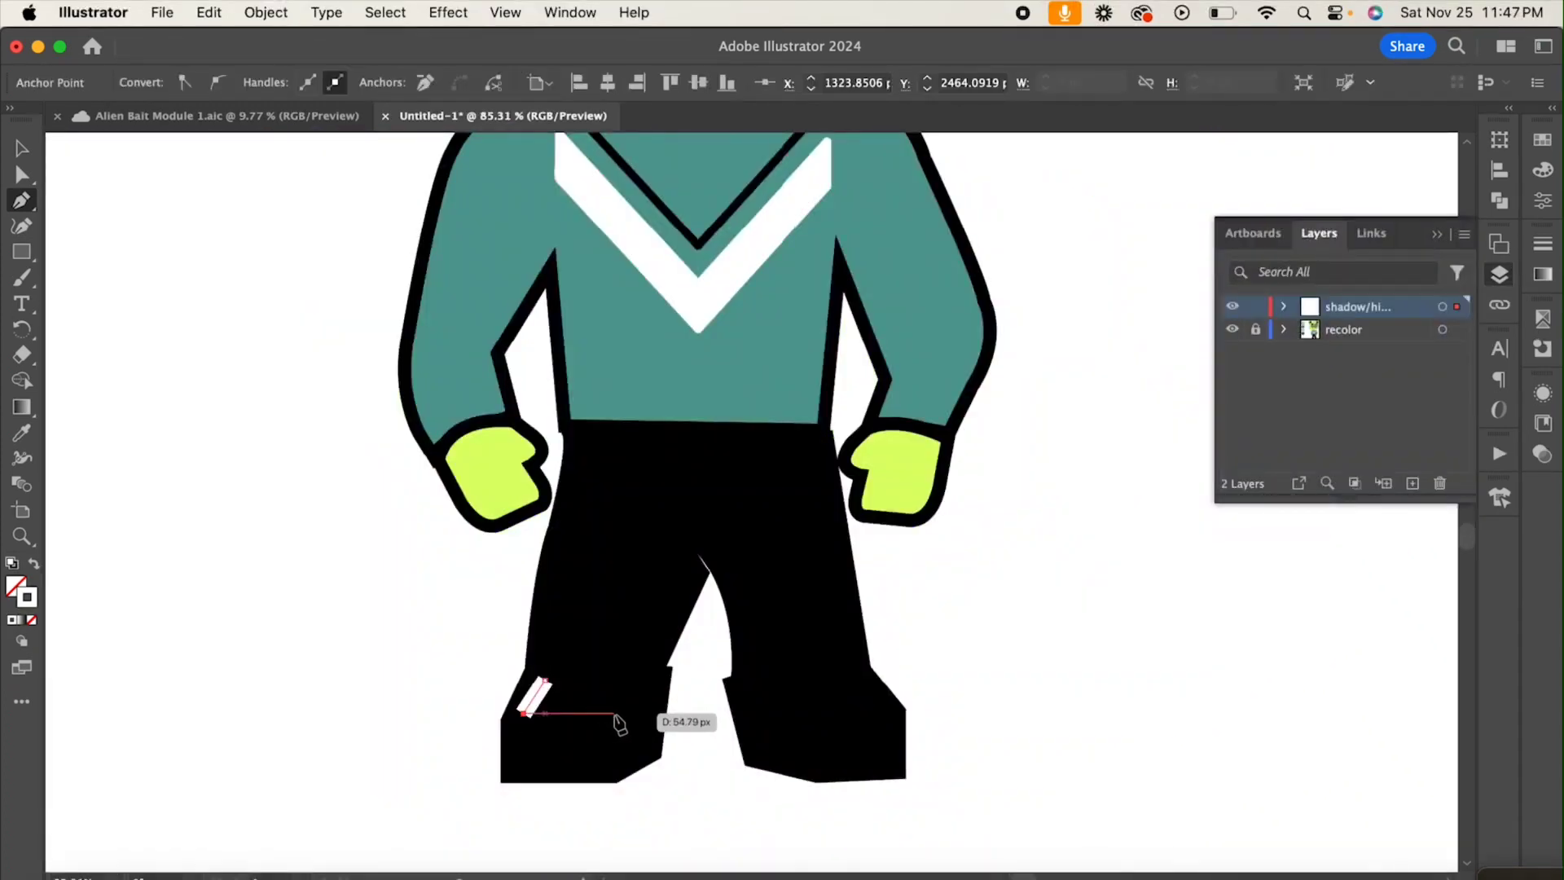
click(614, 713)
click(645, 686)
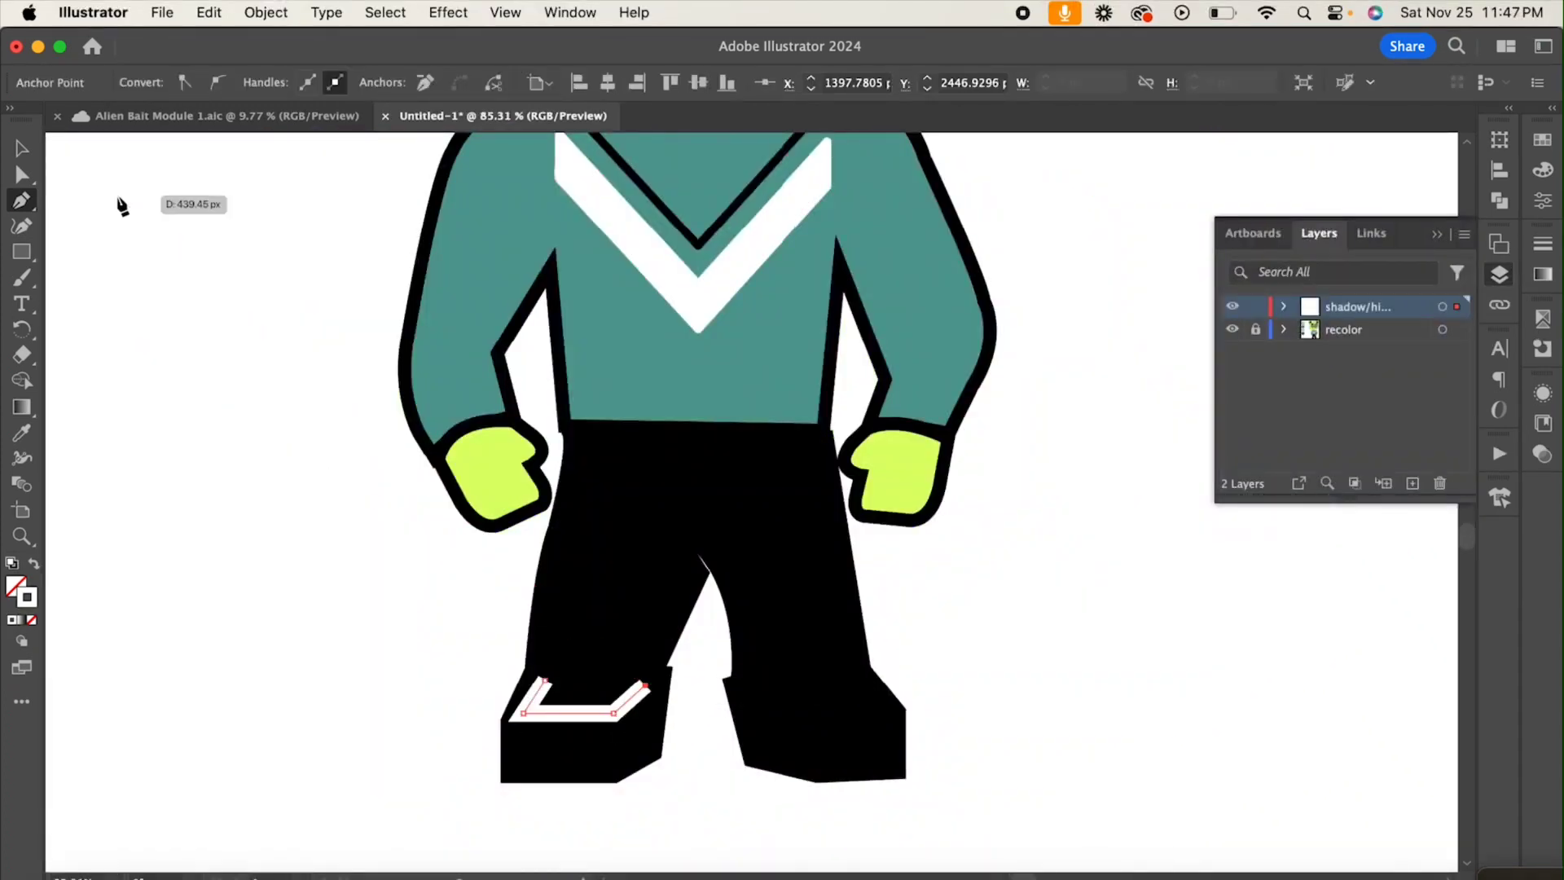
key(Escape)
Step: Draw a matching angular white highlight line across the upper part of the other black shoe
click(755, 690)
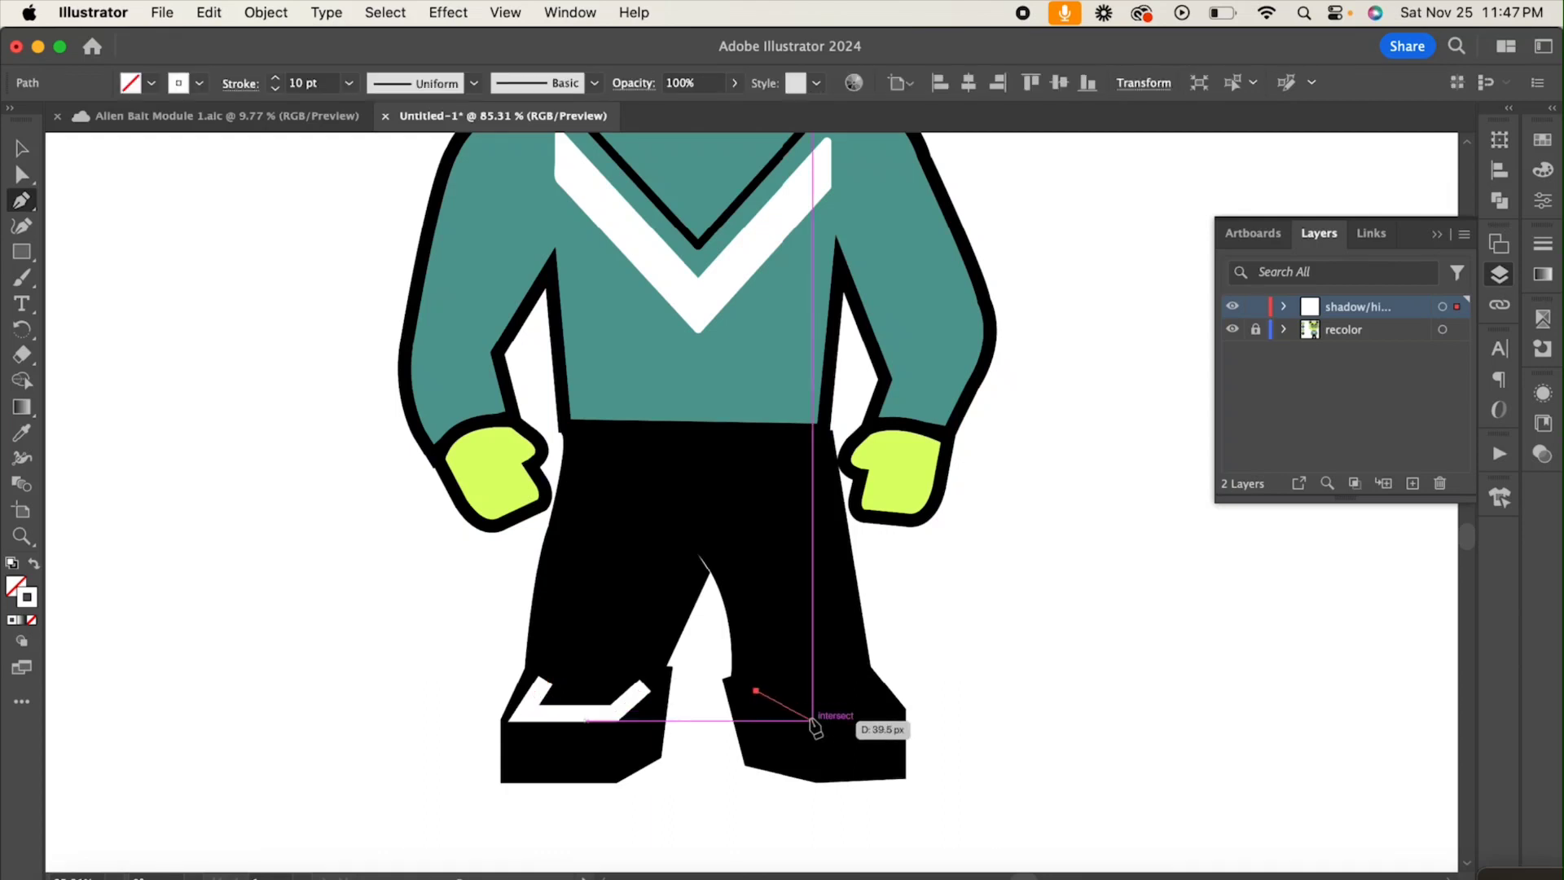
click(813, 714)
click(886, 707)
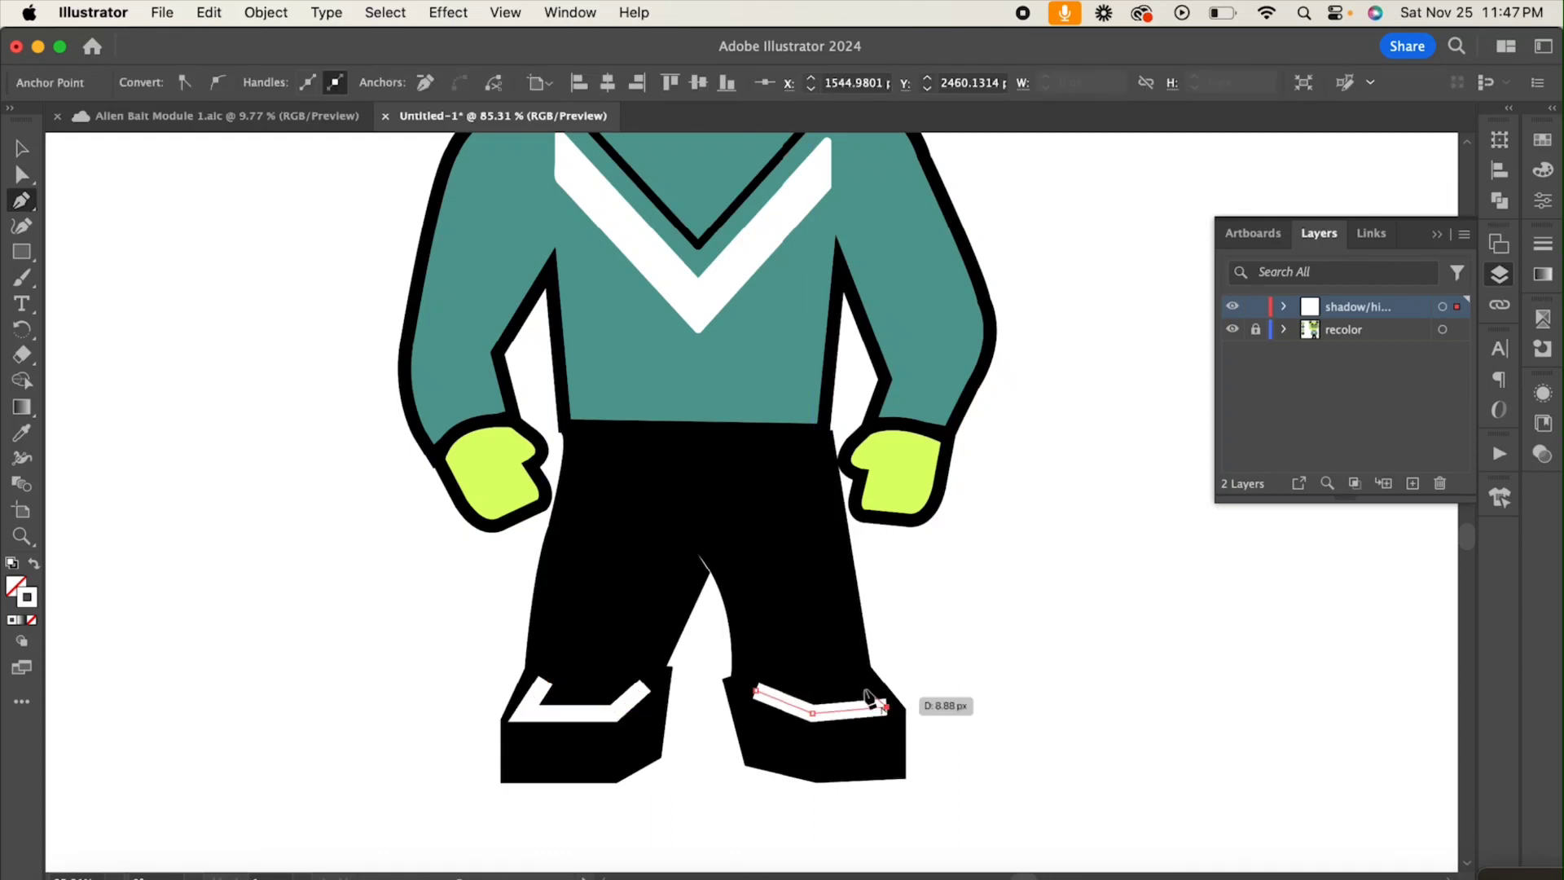
click(855, 679)
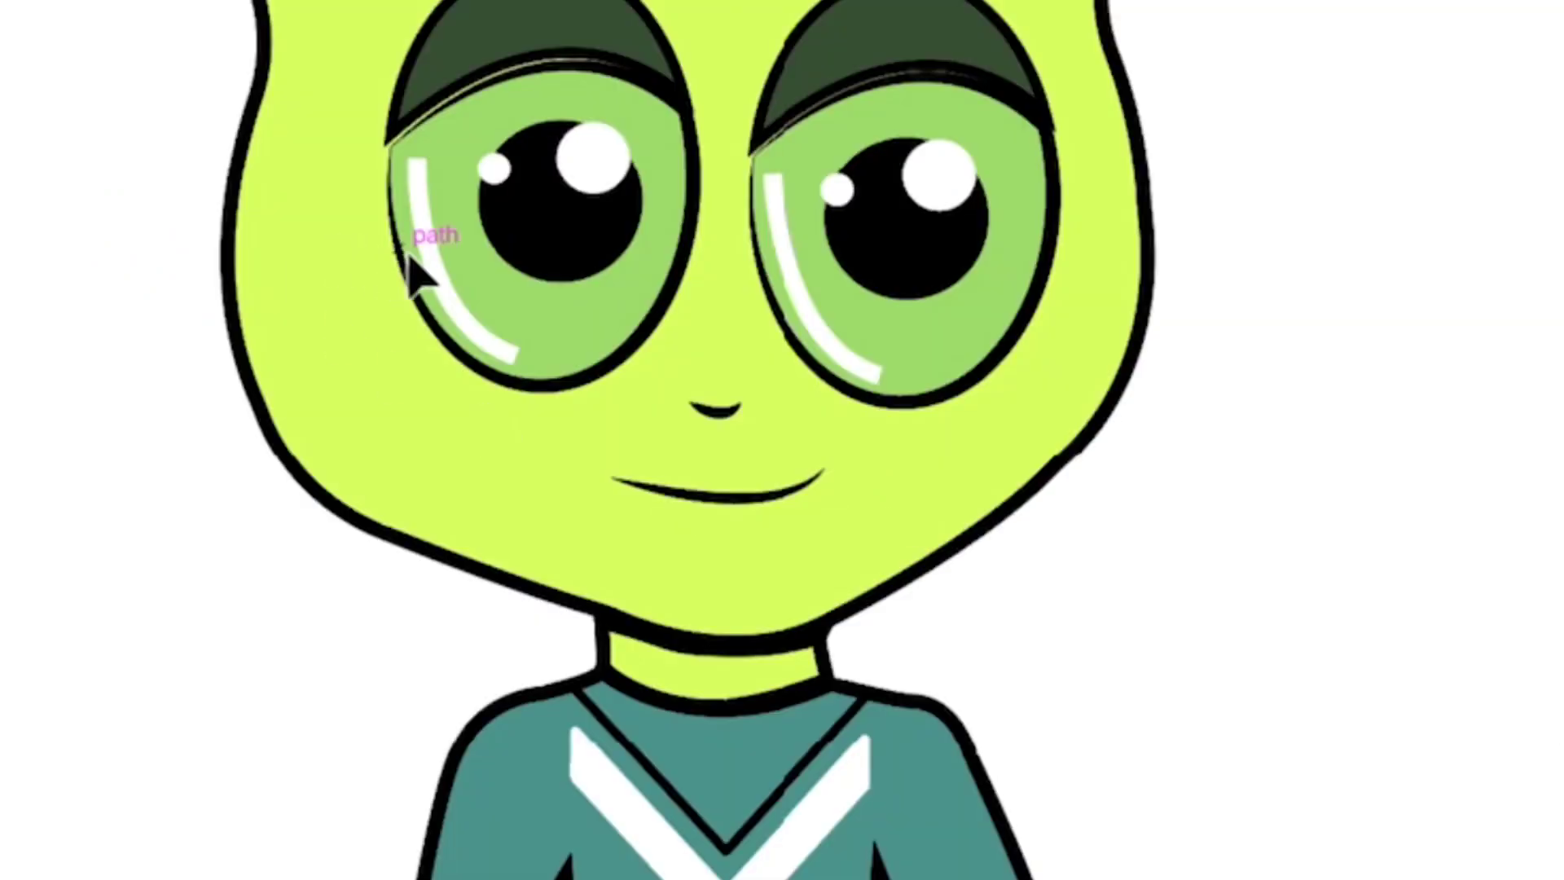
Step: Give the curved white highlights in both eyes thinner strokes with rounded ends
click(410, 259)
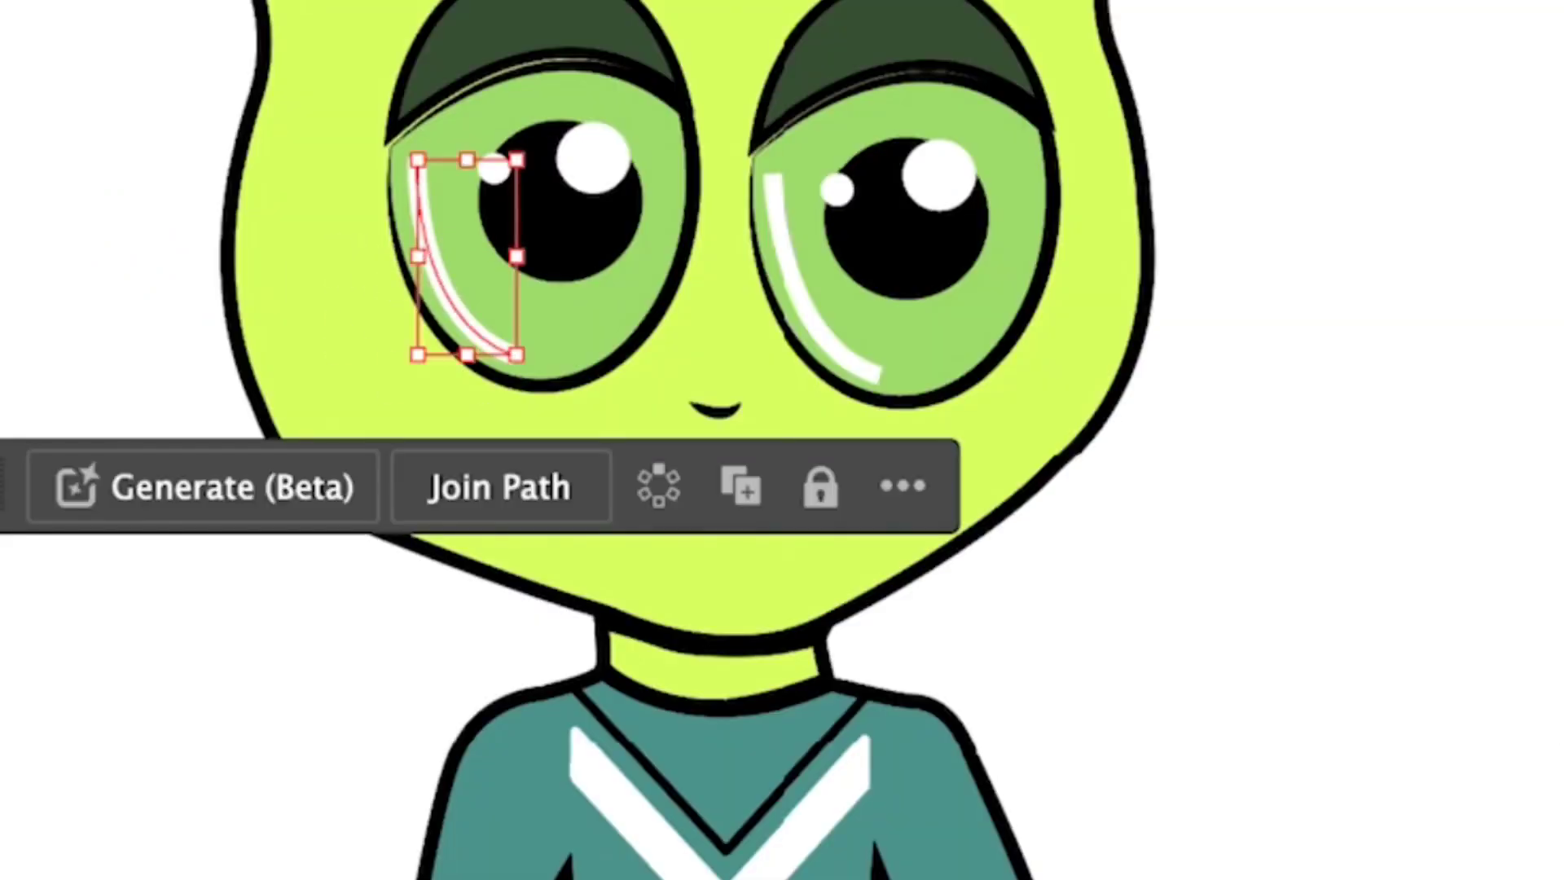
key(Down)
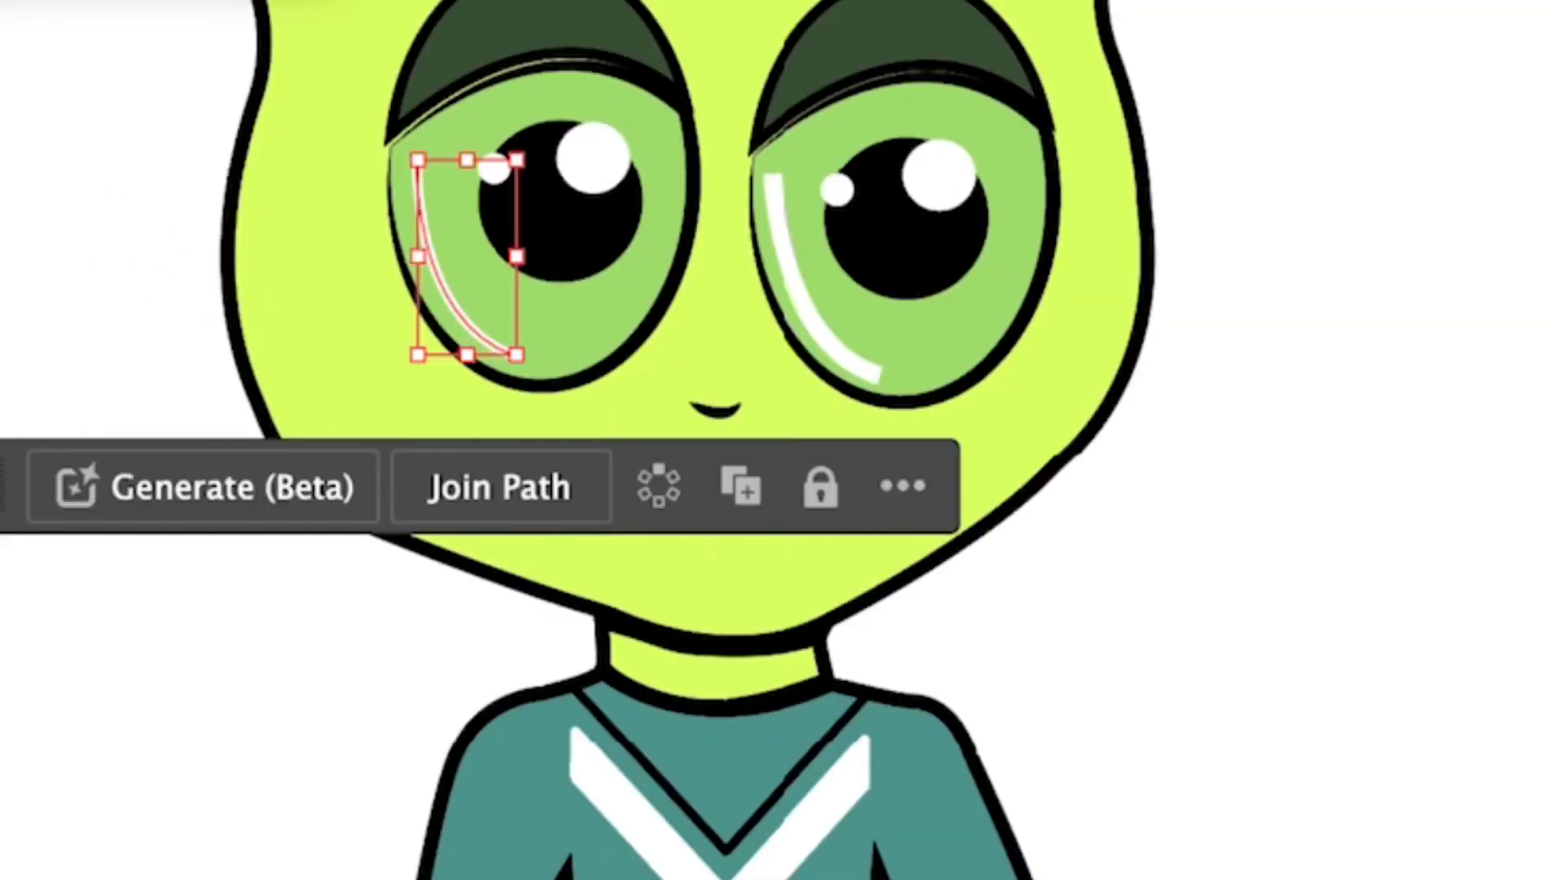
click(863, 365)
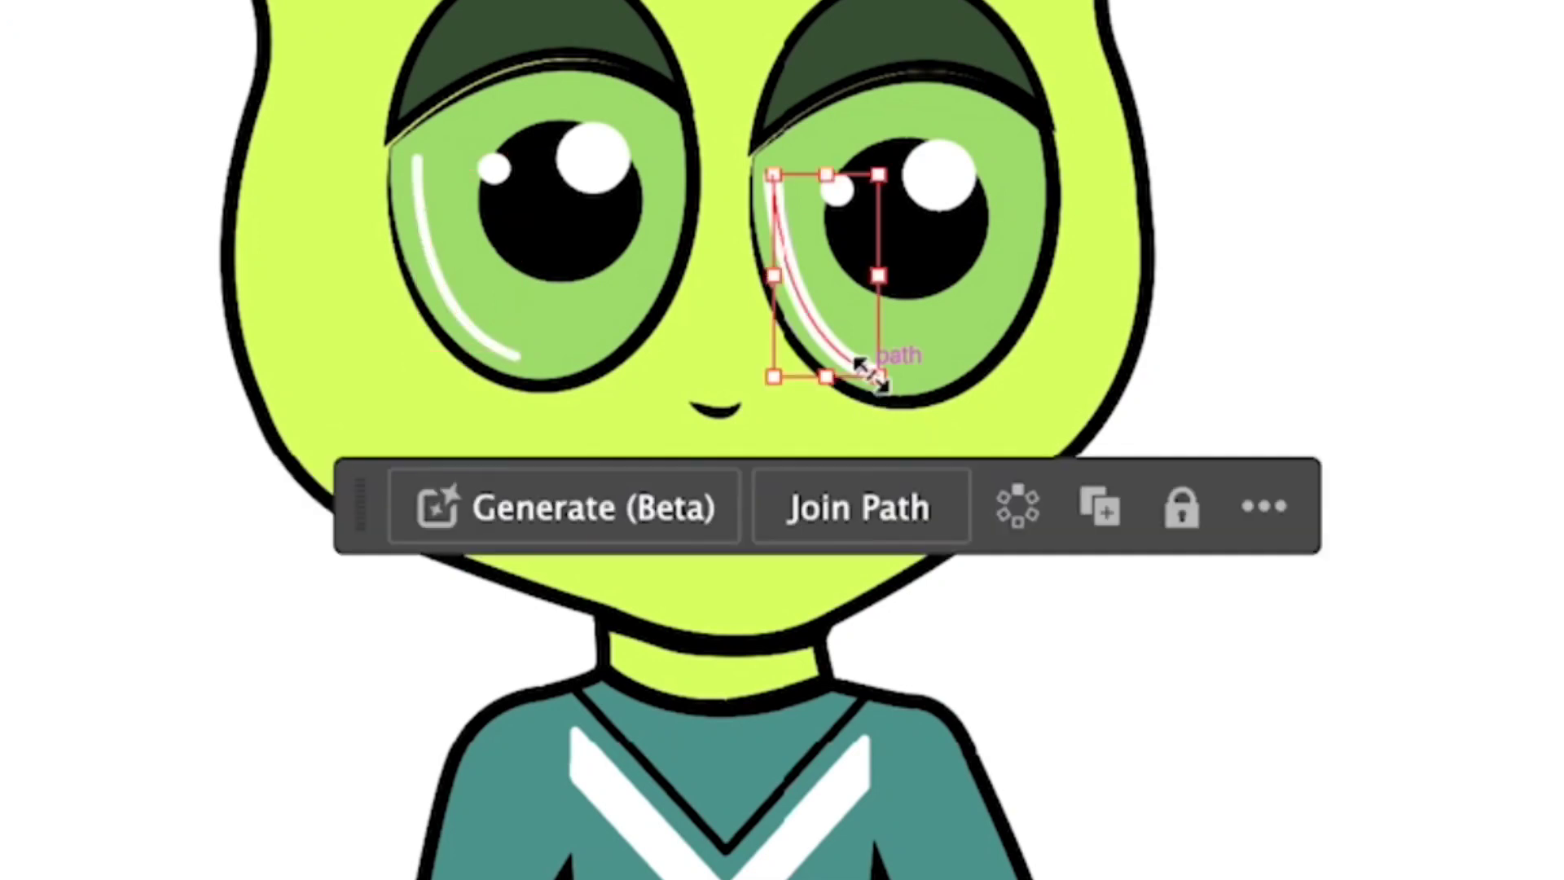
key(Down)
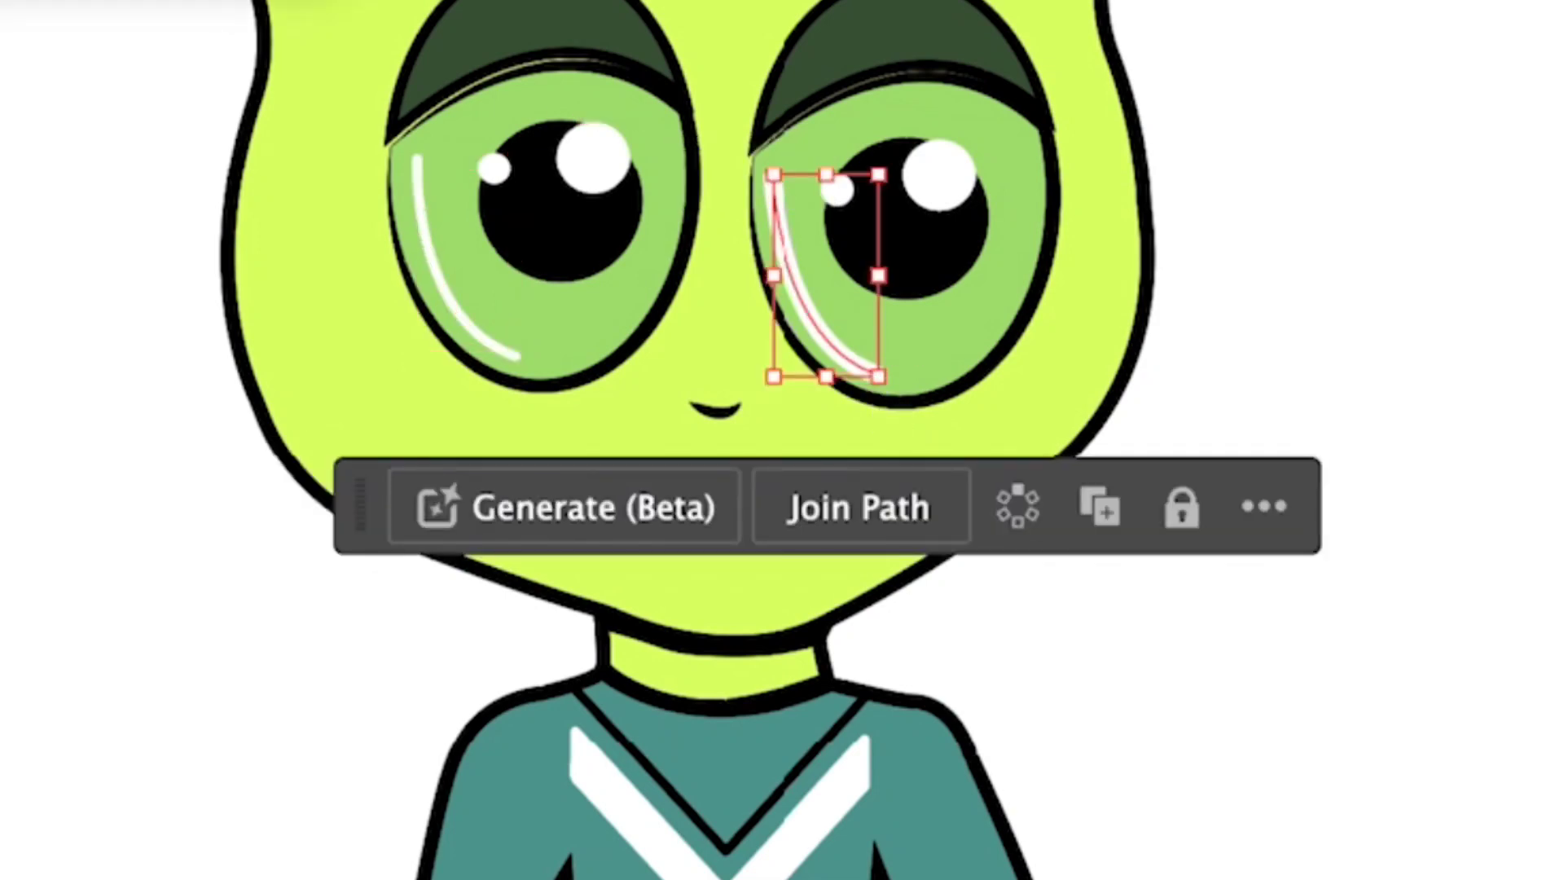
key(Down)
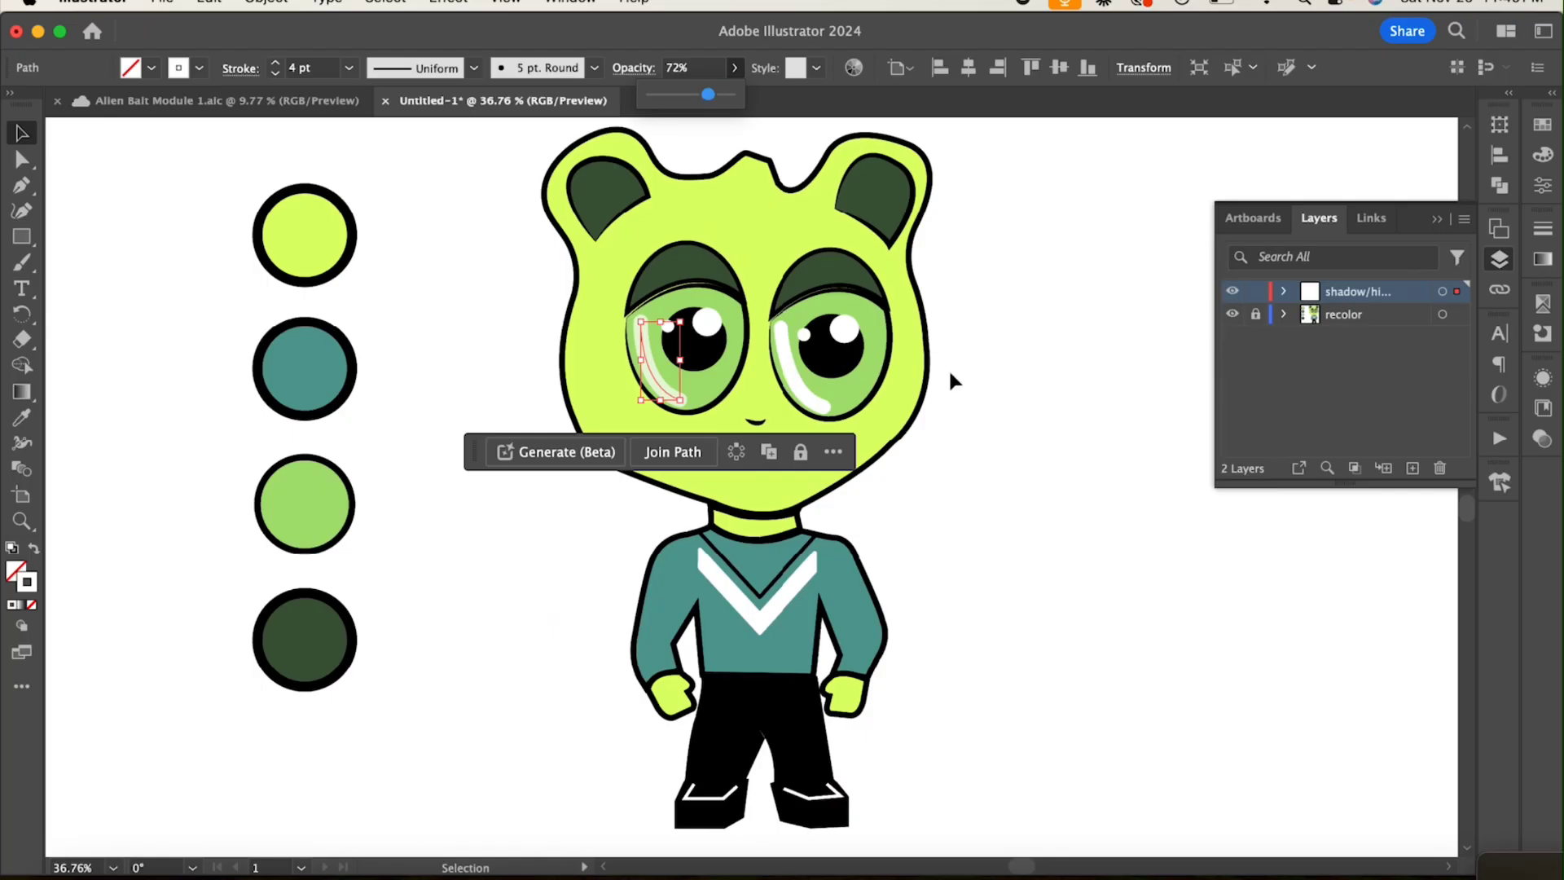
Step: Lower the opacity of the right-hand eye's highlight to 64% and the left-hand eye's highlight to 69%
click(734, 68)
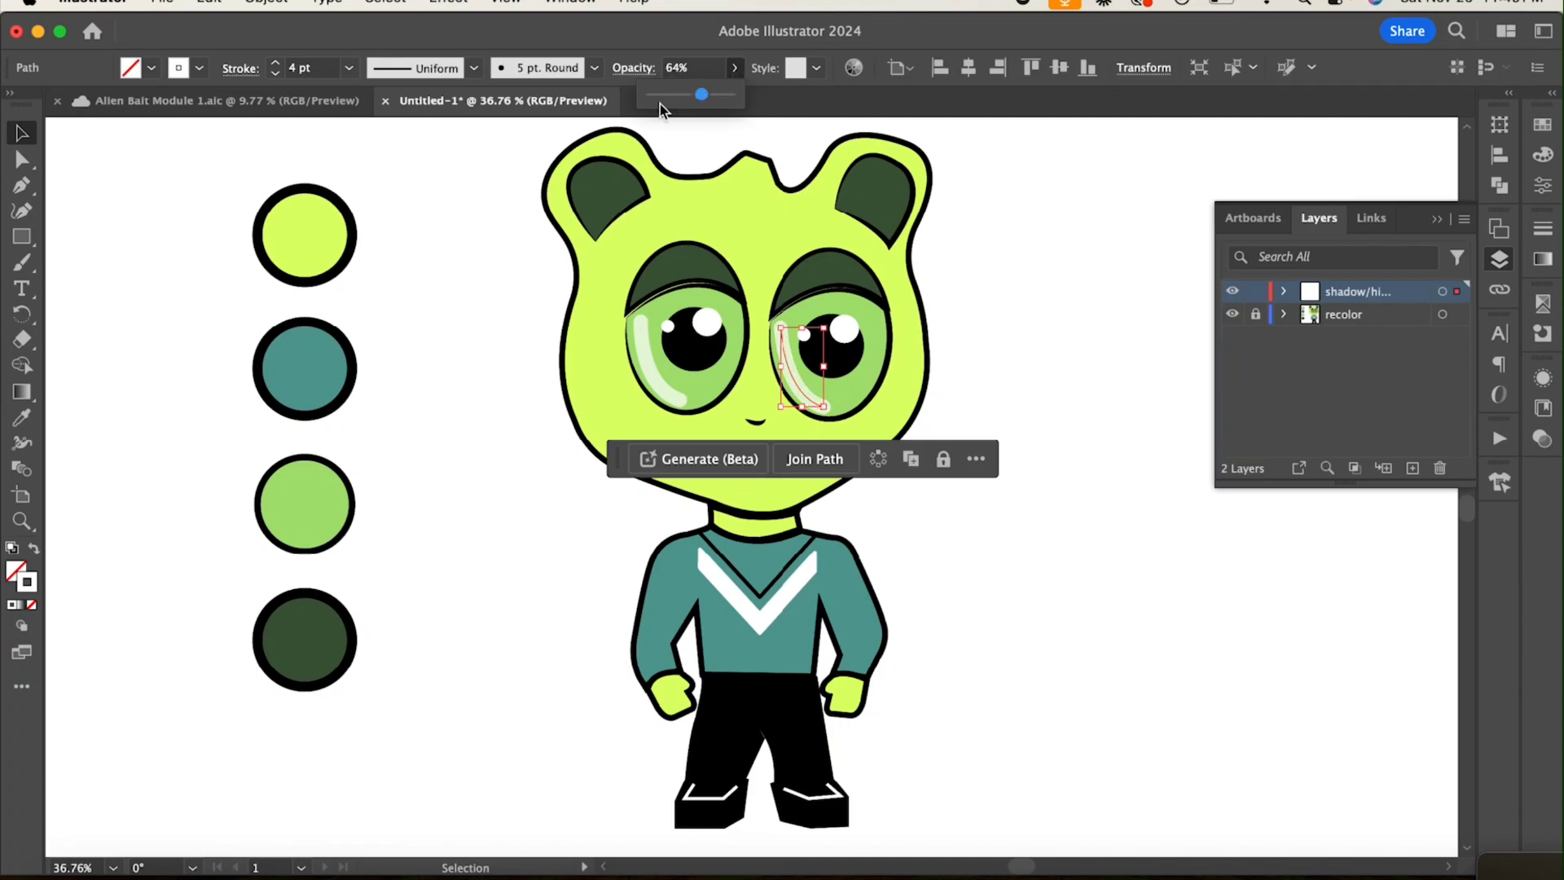
click(1045, 355)
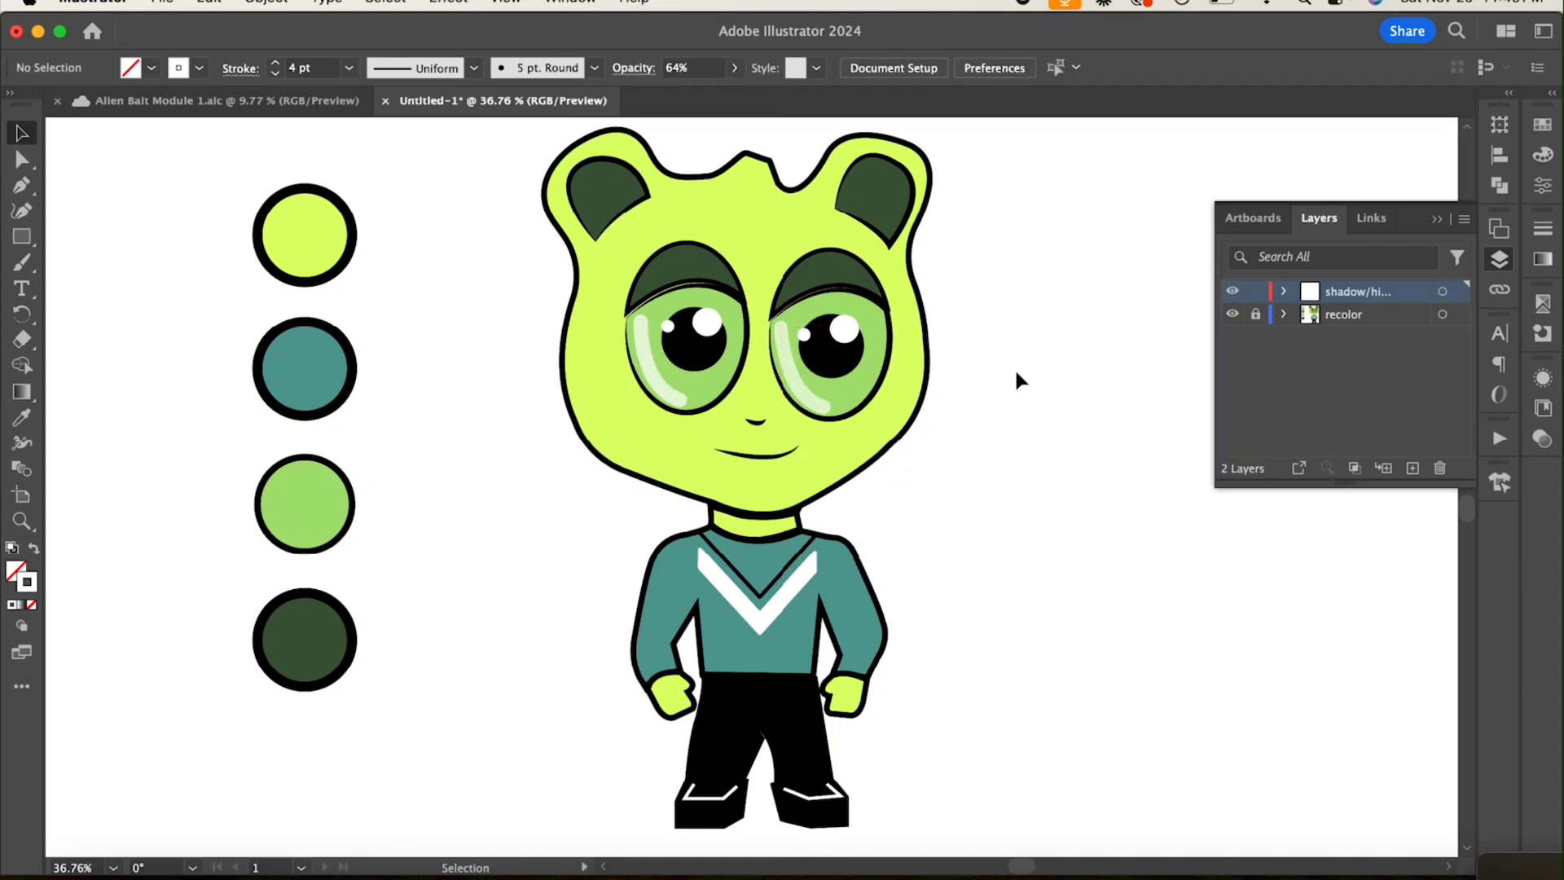
click(655, 378)
click(708, 68)
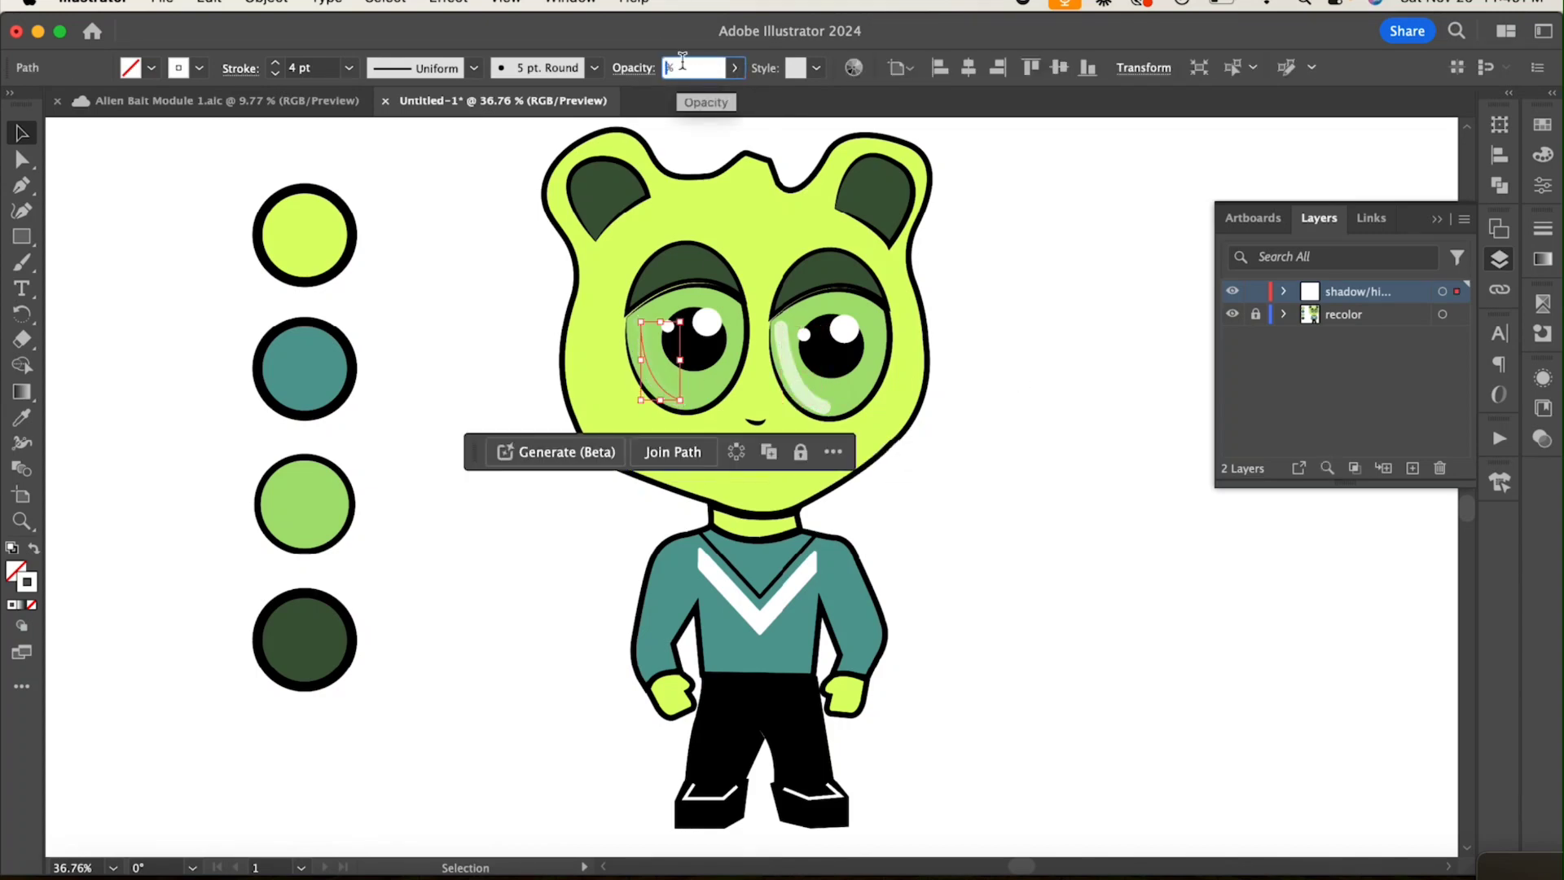
text(69)
key(Return)
click(855, 682)
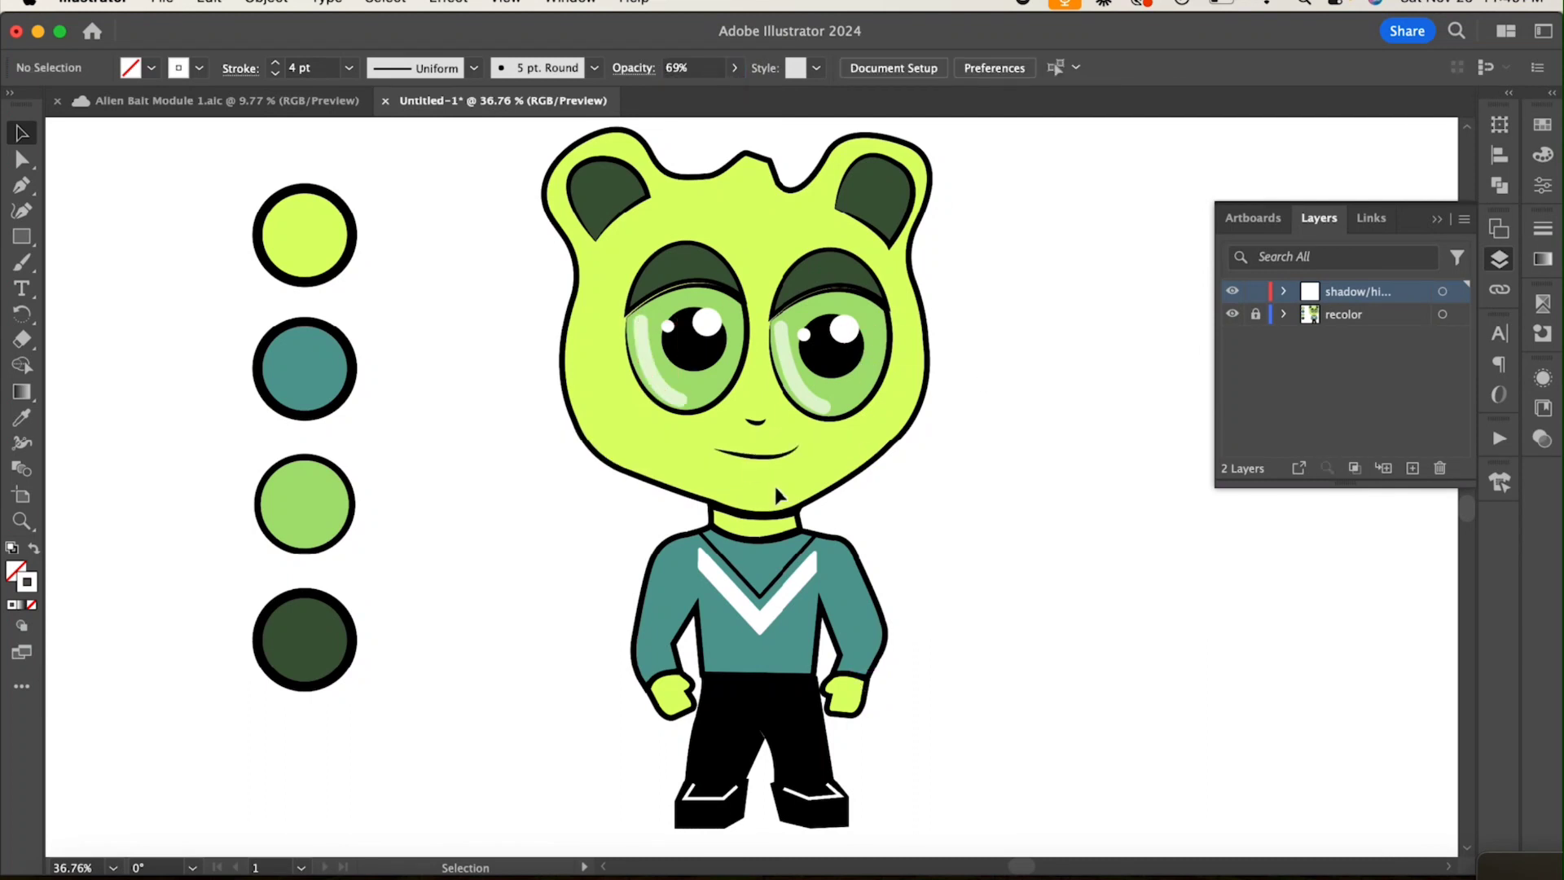
Step: Draw a closed curved shadow shape over the left part of the neck, just under the chin
scroll(773, 482, up, 3)
key(p)
click(646, 530)
drag(759, 553, 653, 578)
click(639, 568)
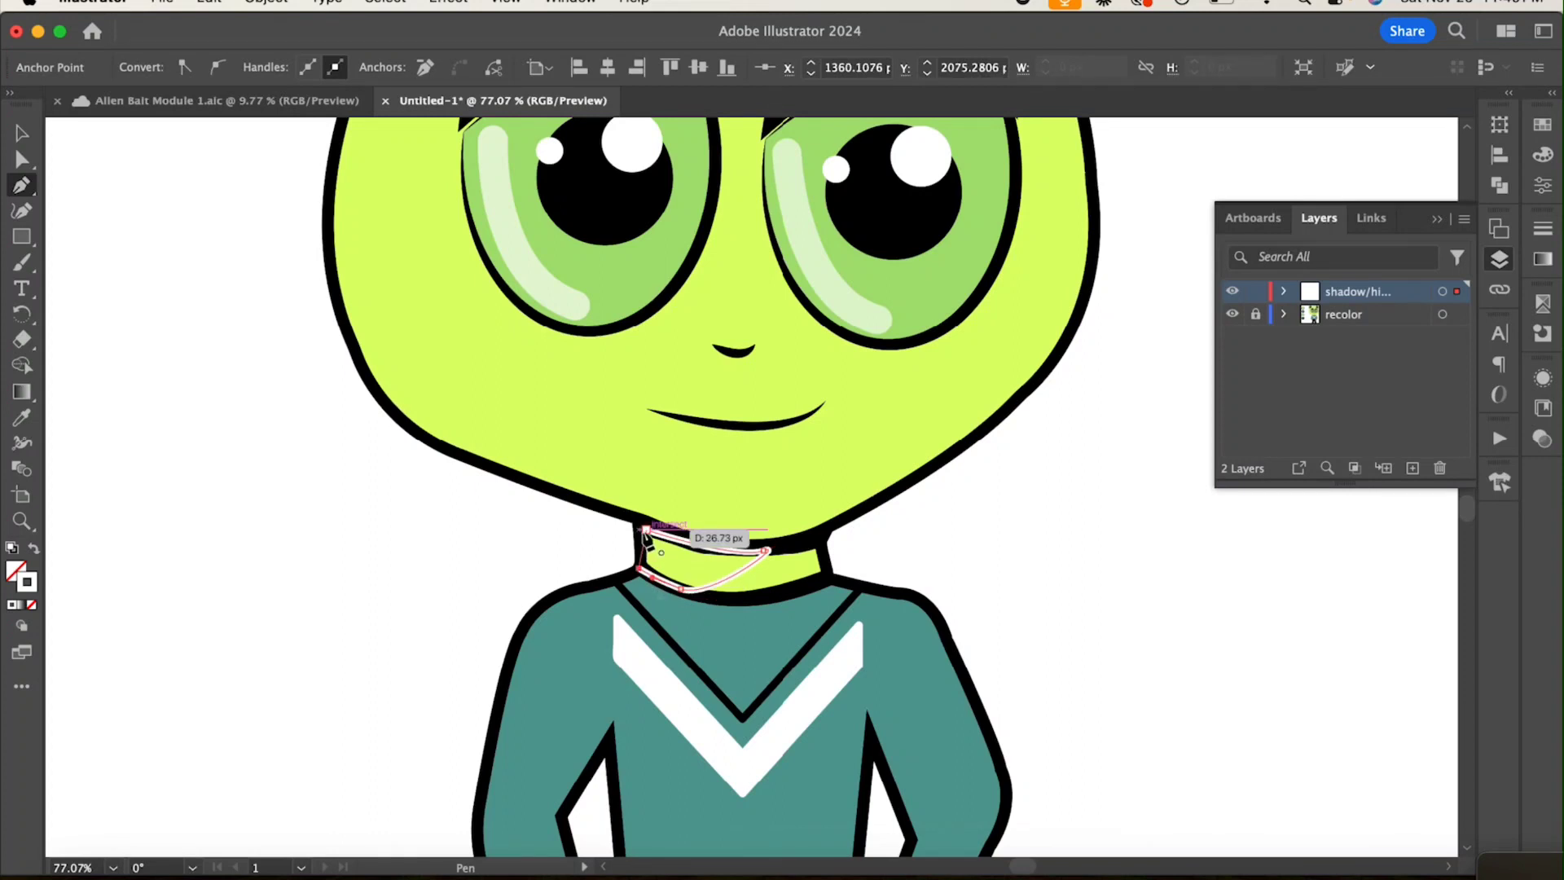
click(645, 531)
key(v)
Step: Color the neck shadow's stroke and fill dark green 354f02
double_click(28, 580)
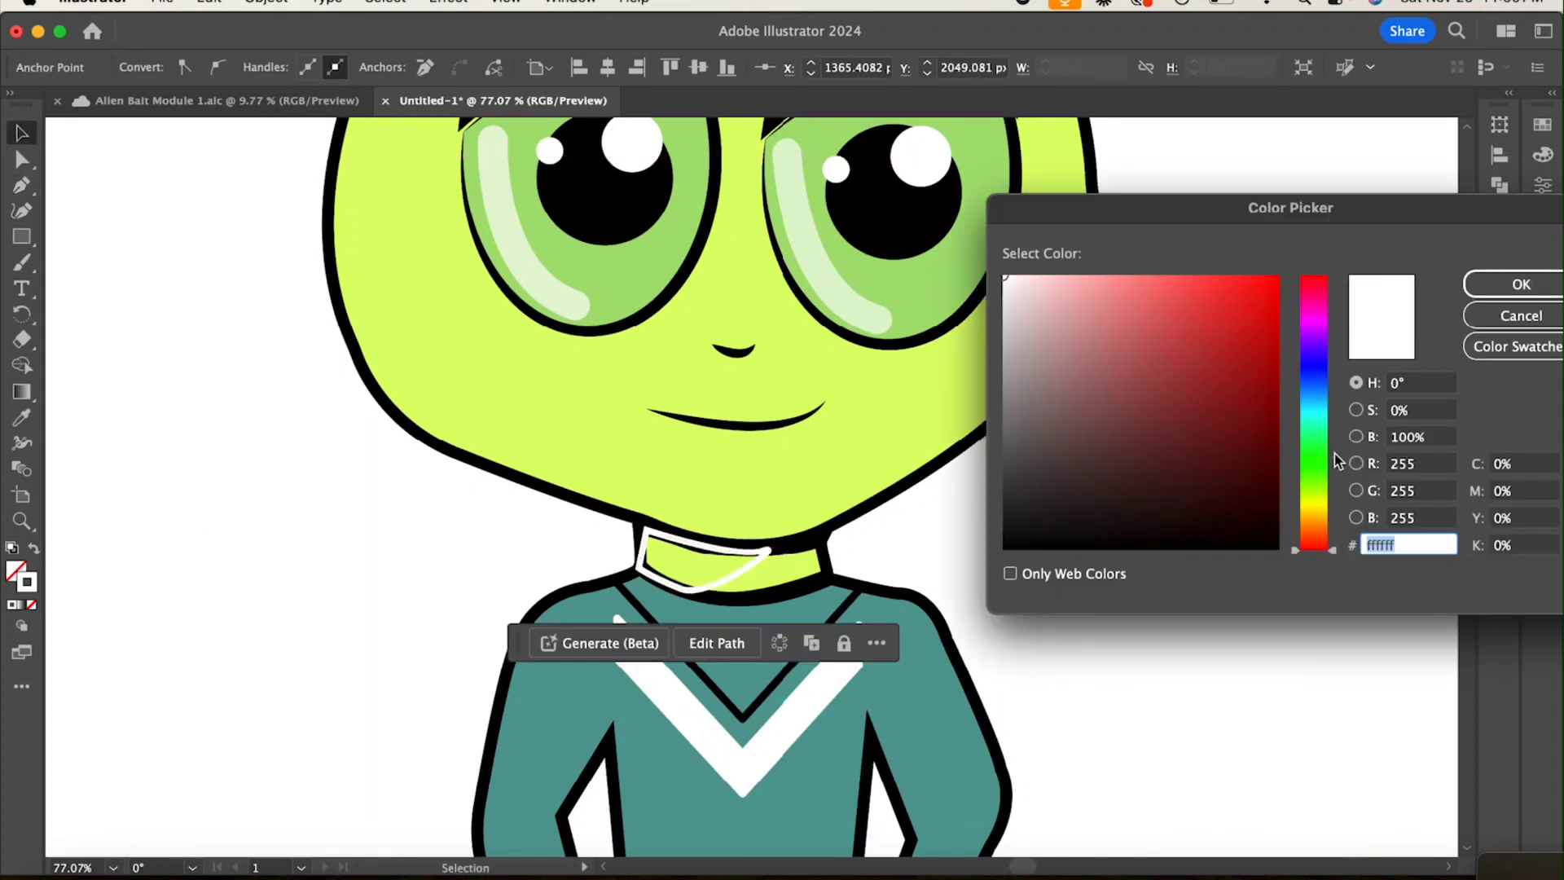
text(354f02)
click(1543, 291)
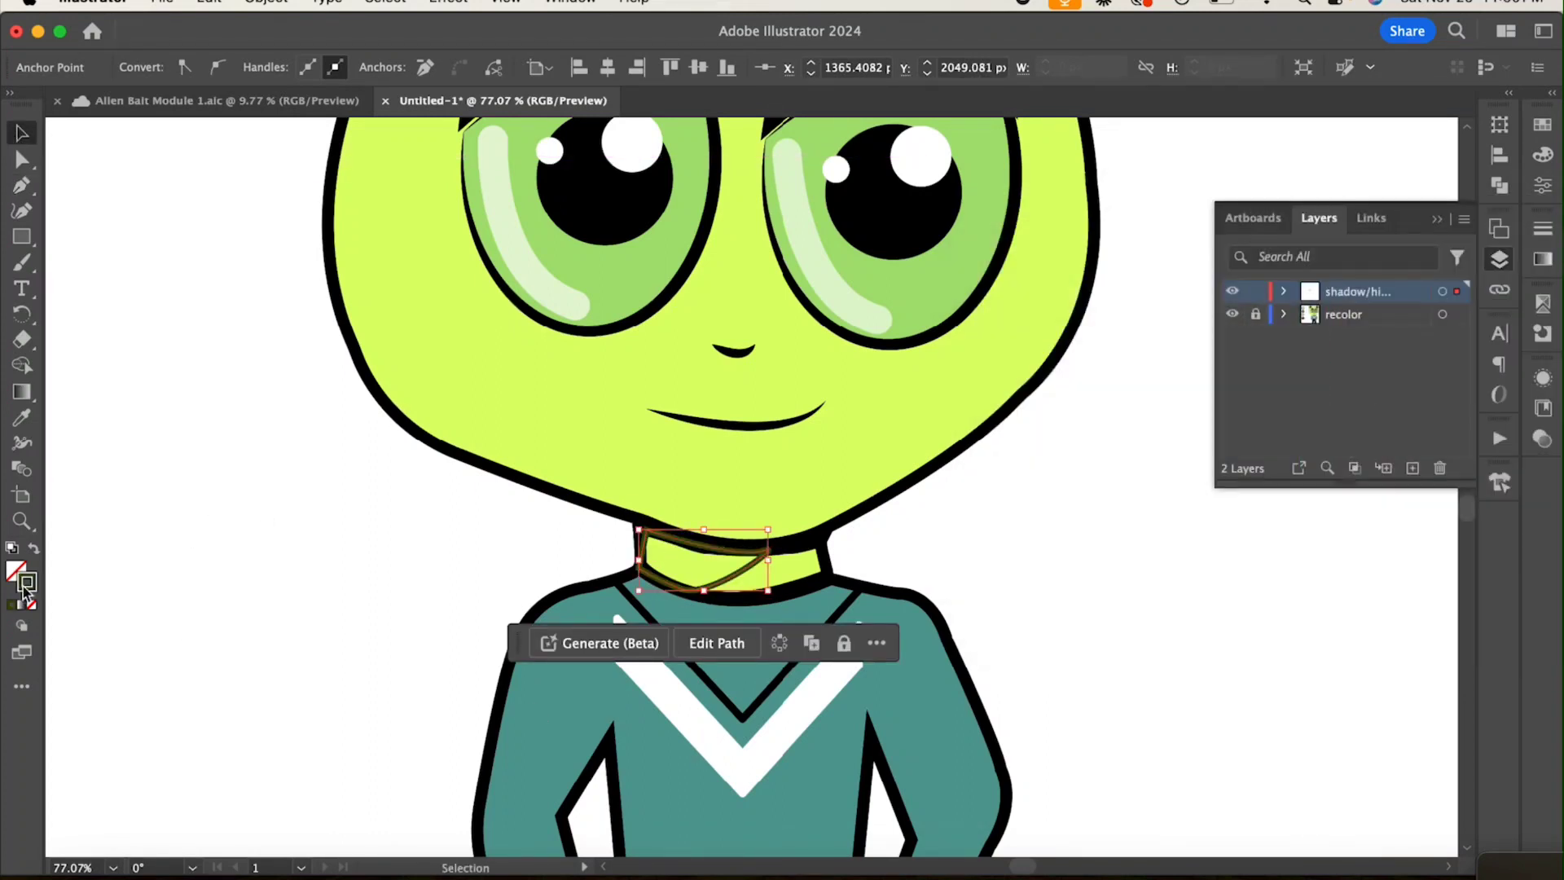
drag(29, 581, 15, 570)
Step: Lower the neck shadow's opacity to 31%
click(705, 598)
click(702, 574)
click(735, 69)
click(677, 96)
drag(676, 96, 675, 96)
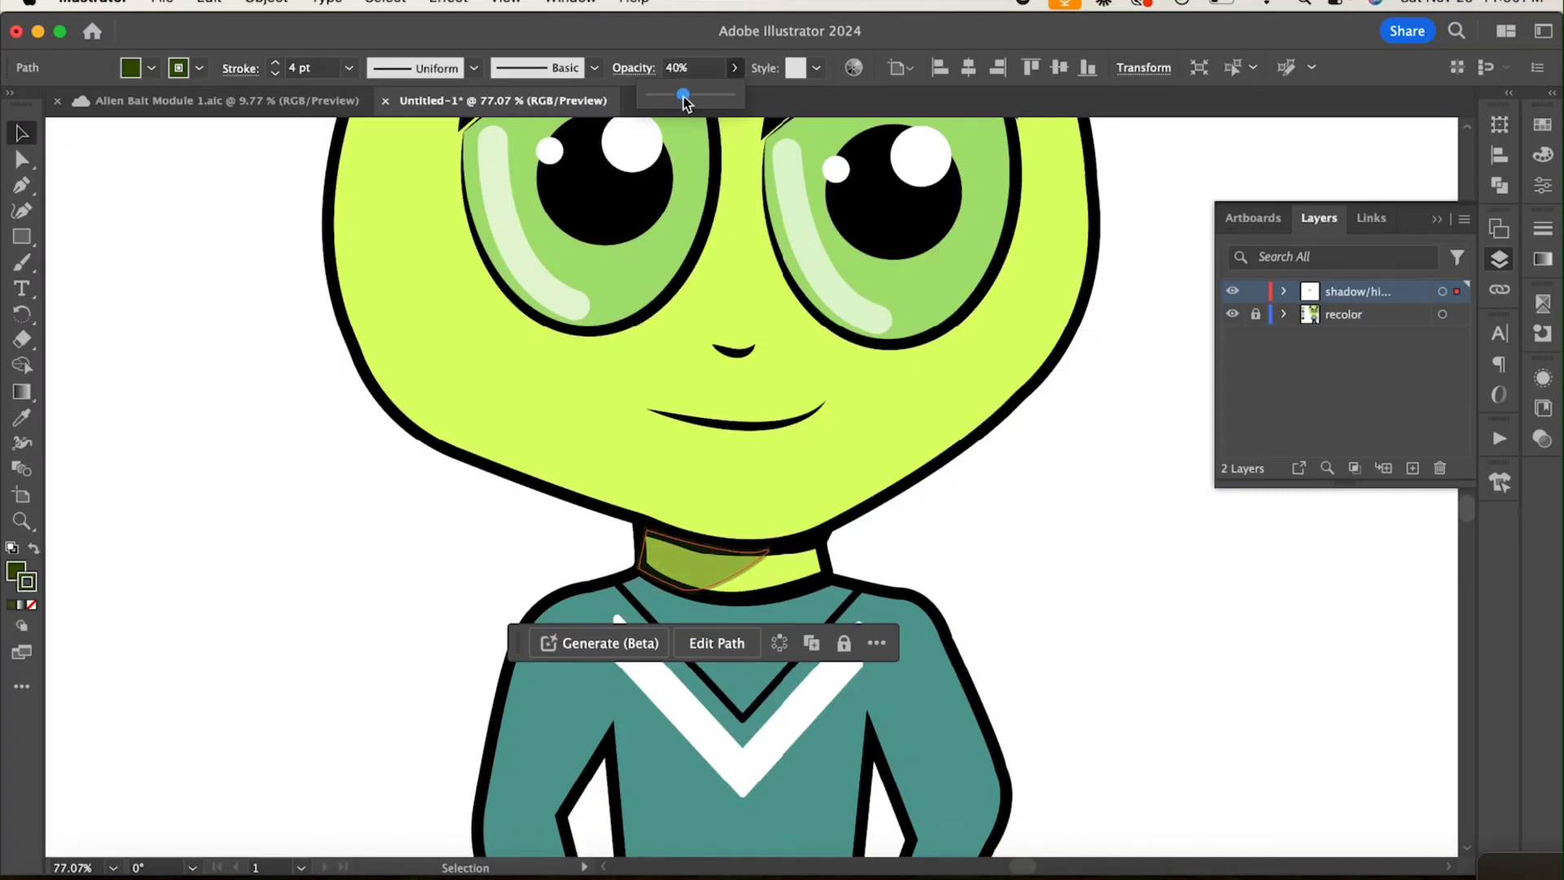
click(1075, 507)
click(638, 528)
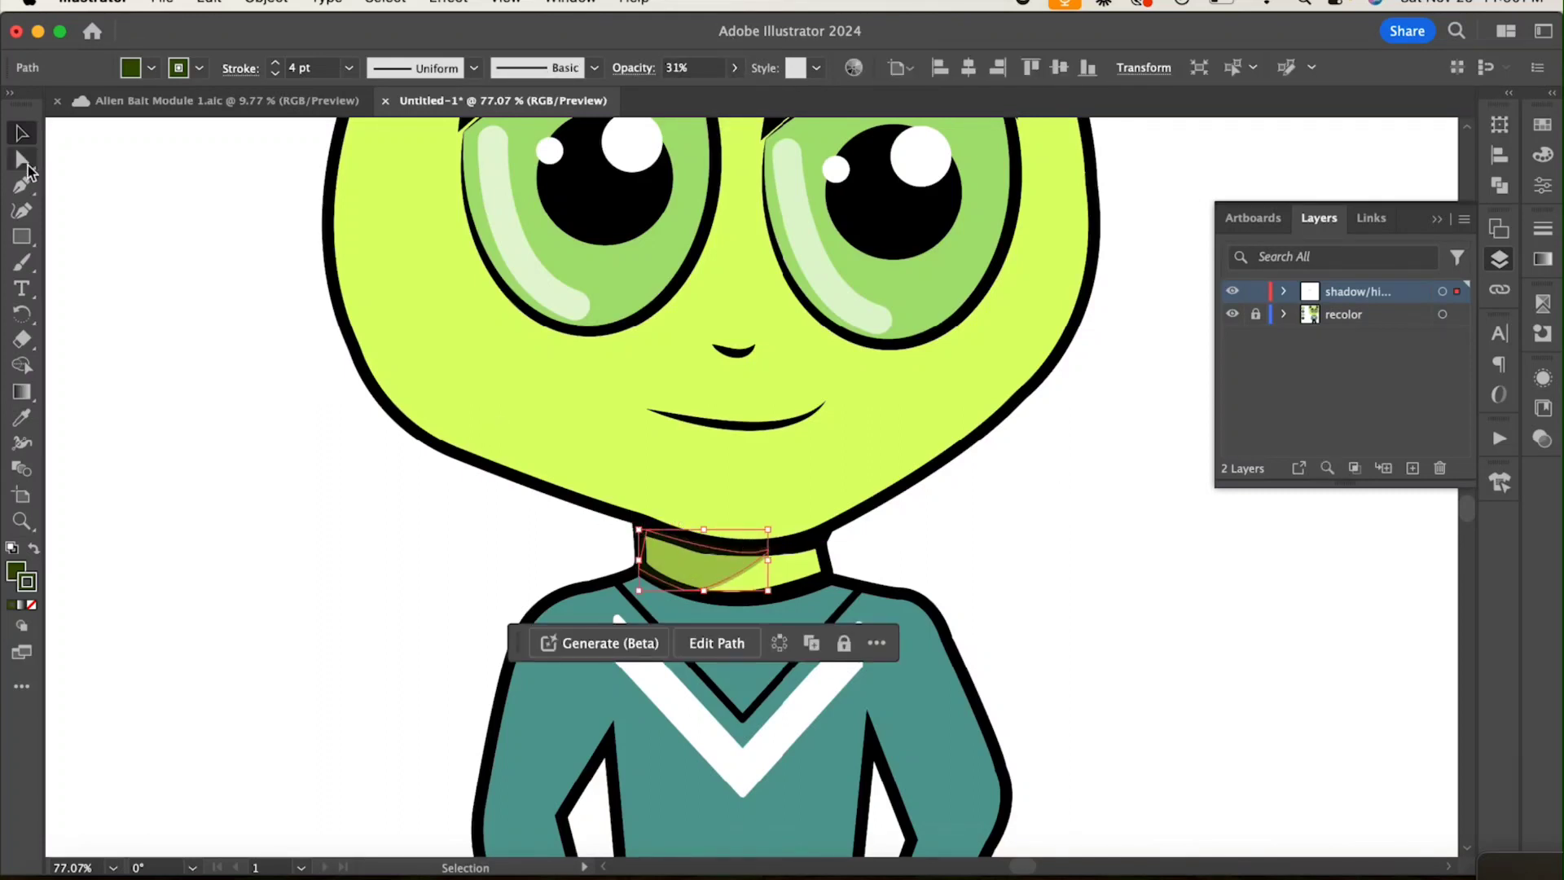
click(27, 166)
click(537, 553)
Step: Draw a small curved dark green shadow shape with a 1 pt stroke along the underside of the nose
scroll(537, 553, down, 5)
scroll(537, 553, up, 5)
scroll(798, 335, up, 2)
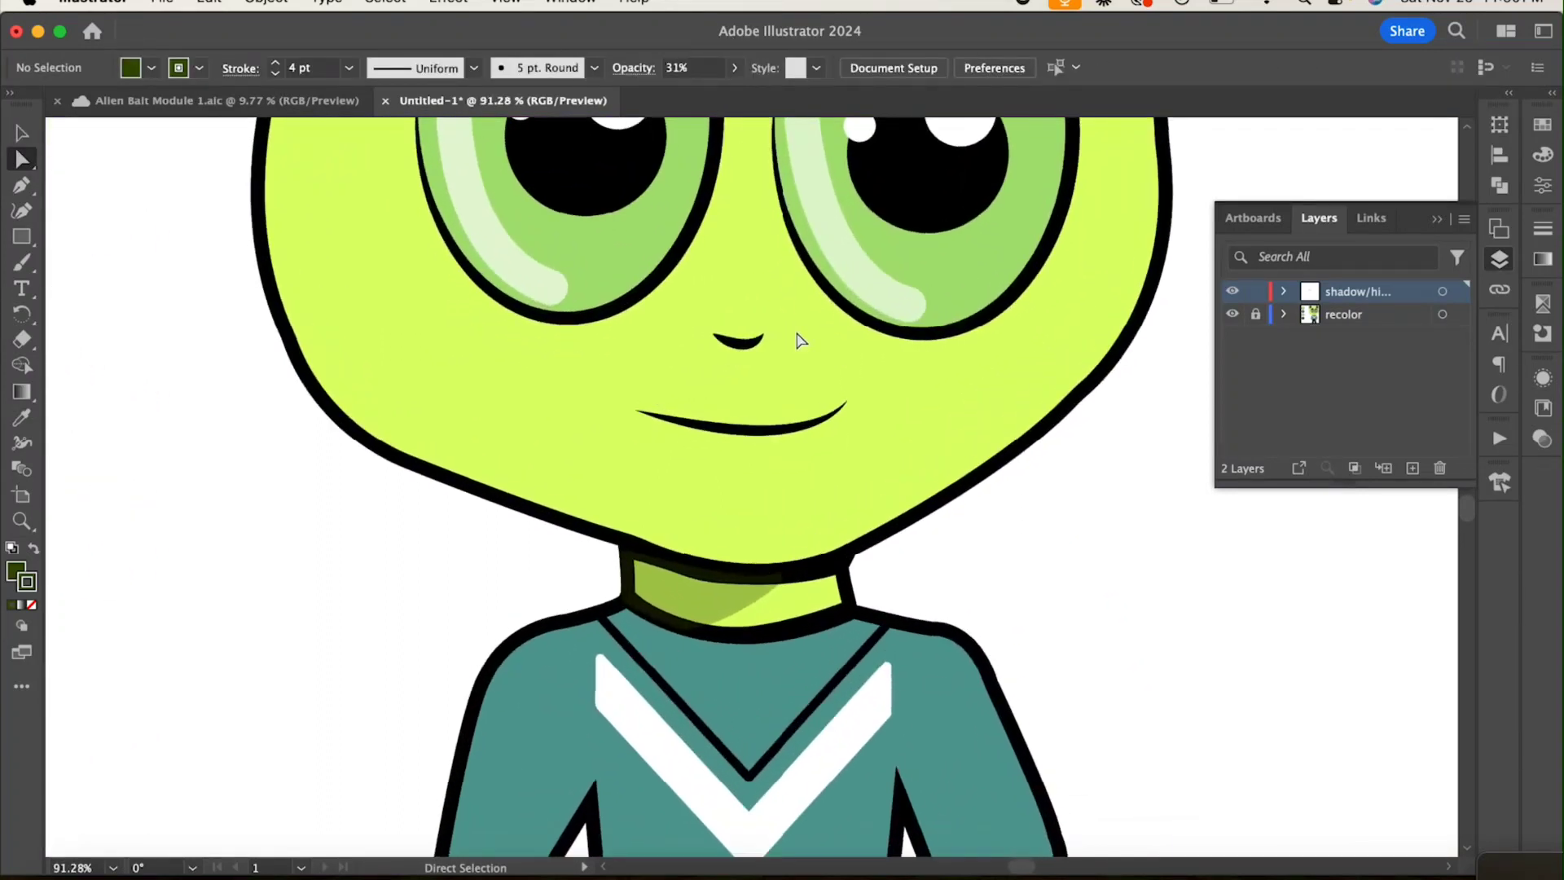
scroll(798, 334, up, 4)
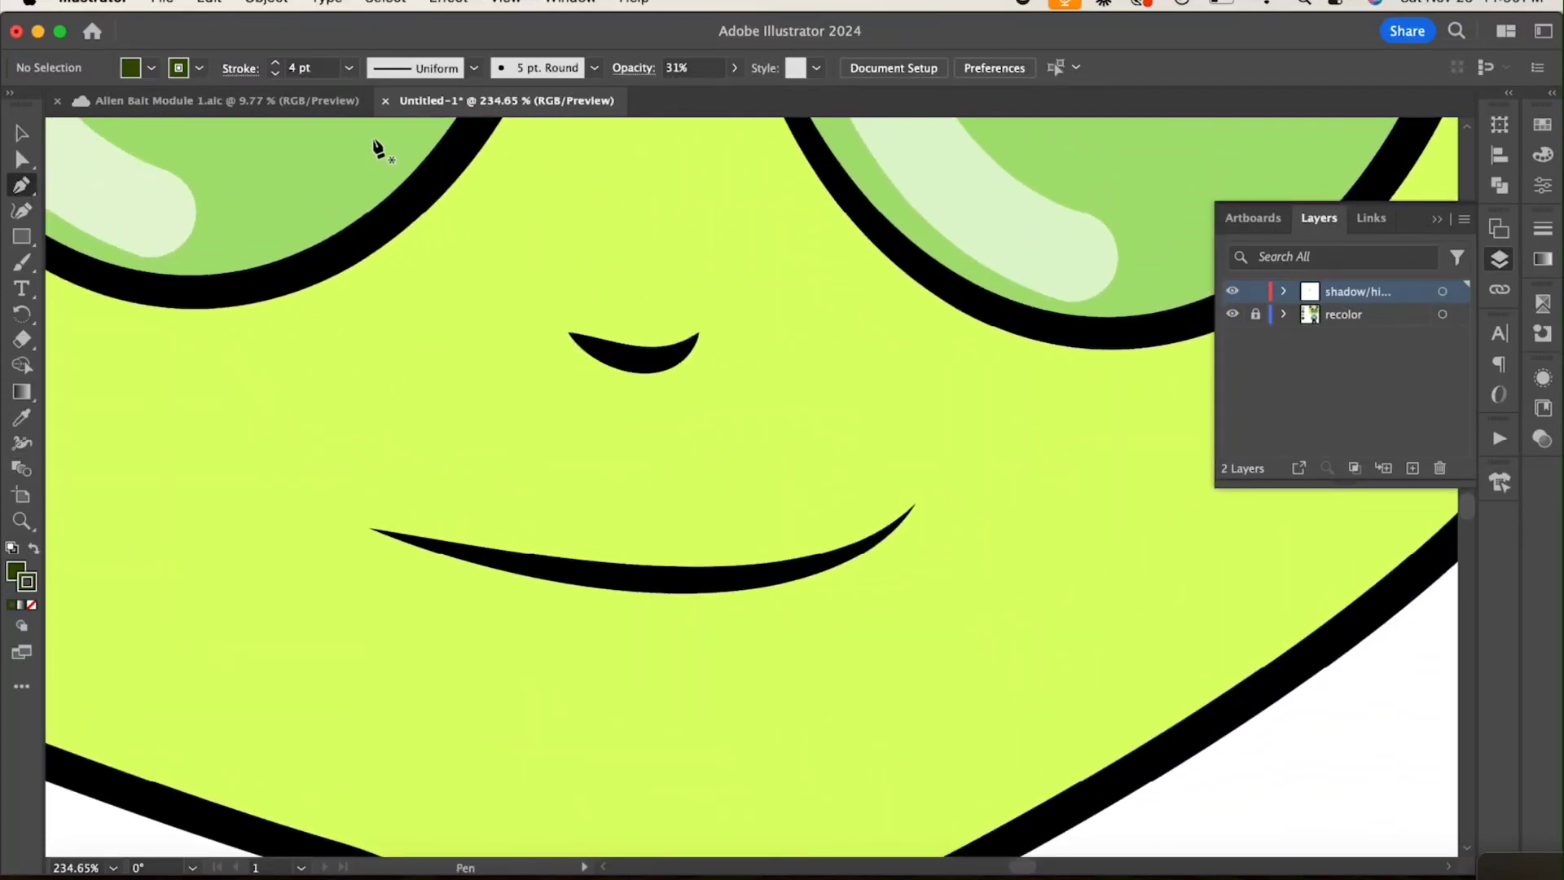
click(349, 67)
click(366, 150)
click(568, 336)
drag(681, 359, 720, 299)
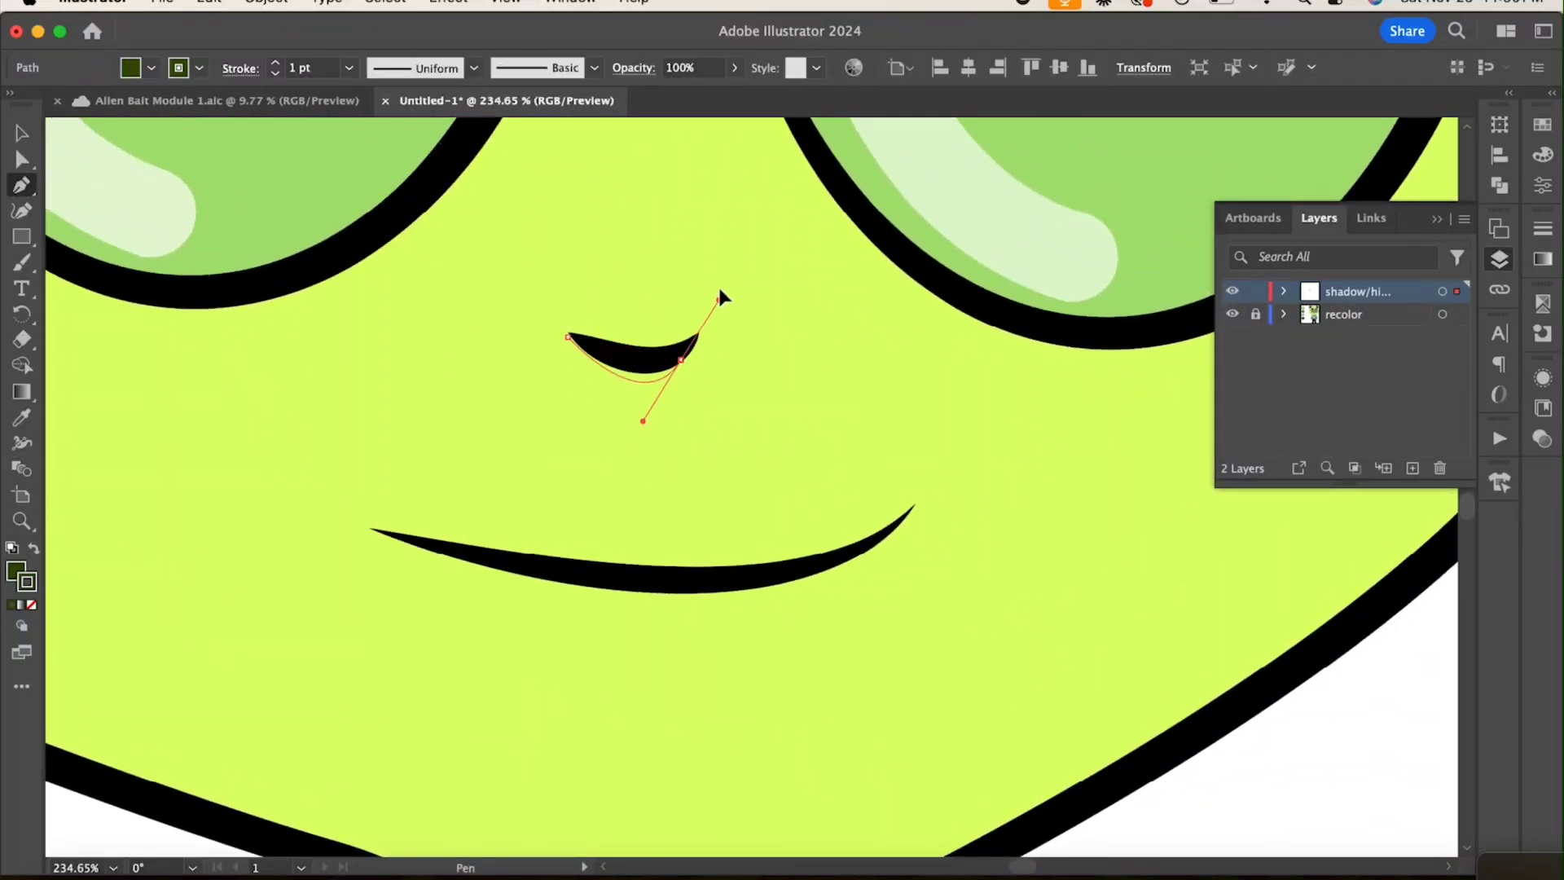
key(v)
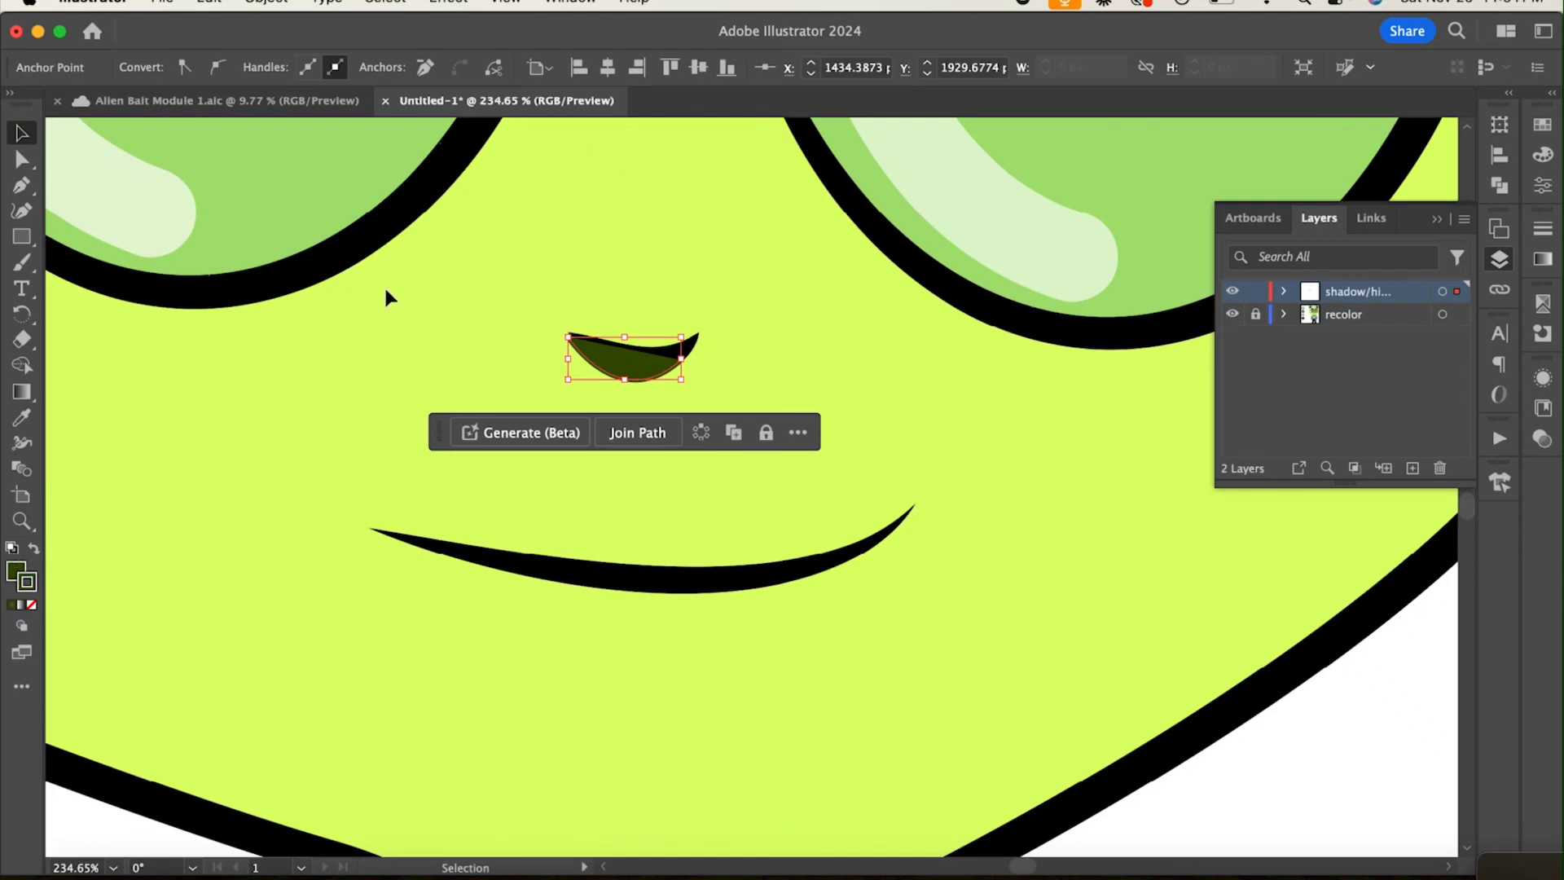
Step: Lower the nose shadow's opacity to 22% and shift it slightly below the nose
click(734, 68)
drag(736, 94, 666, 277)
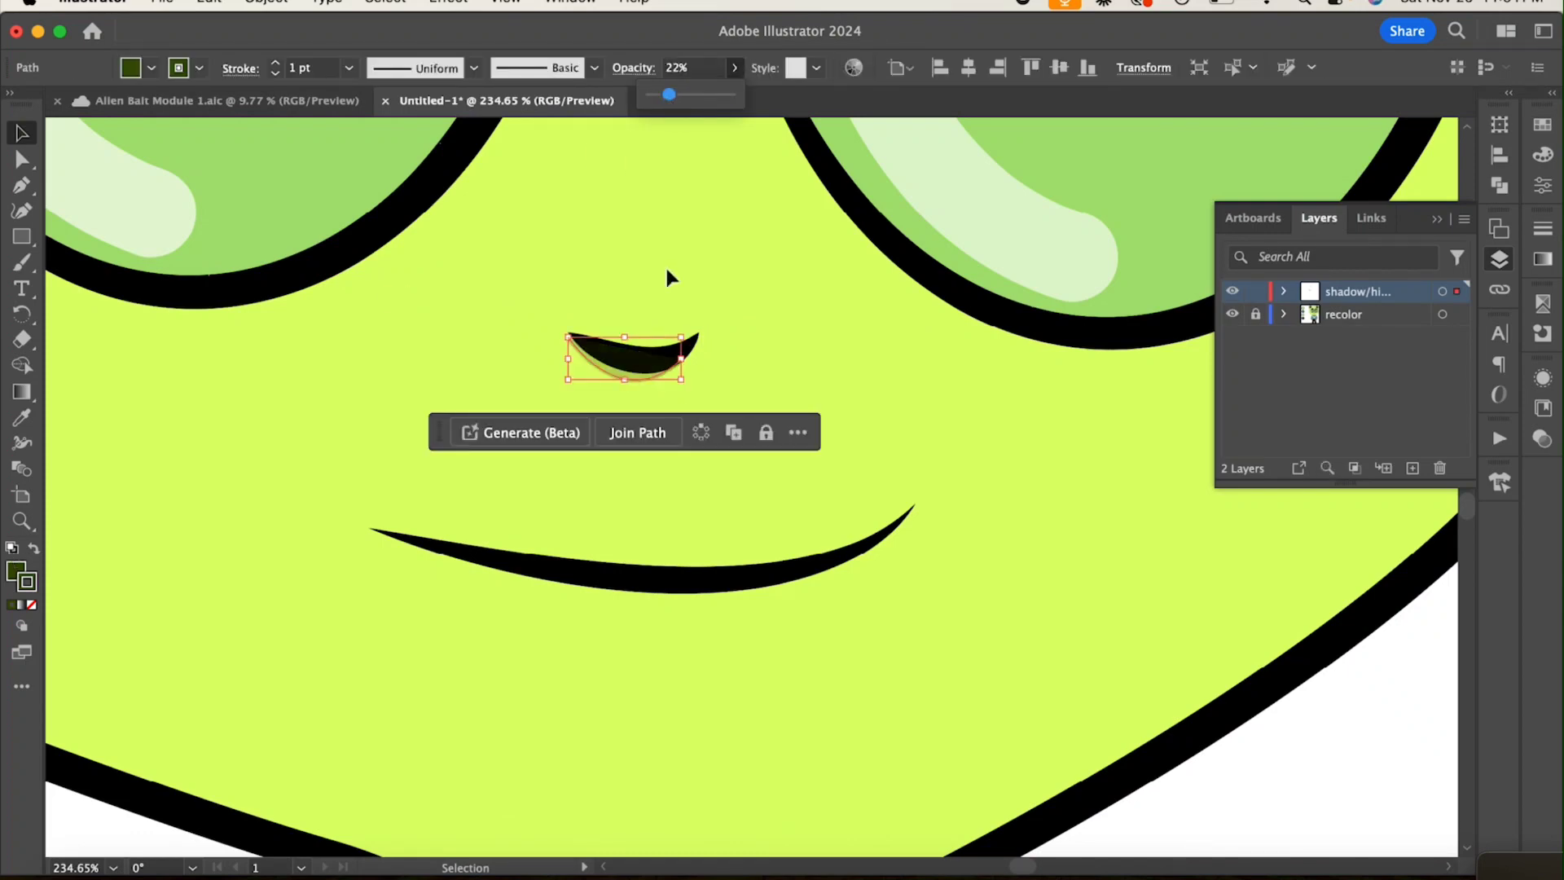
scroll(666, 277, down, 3)
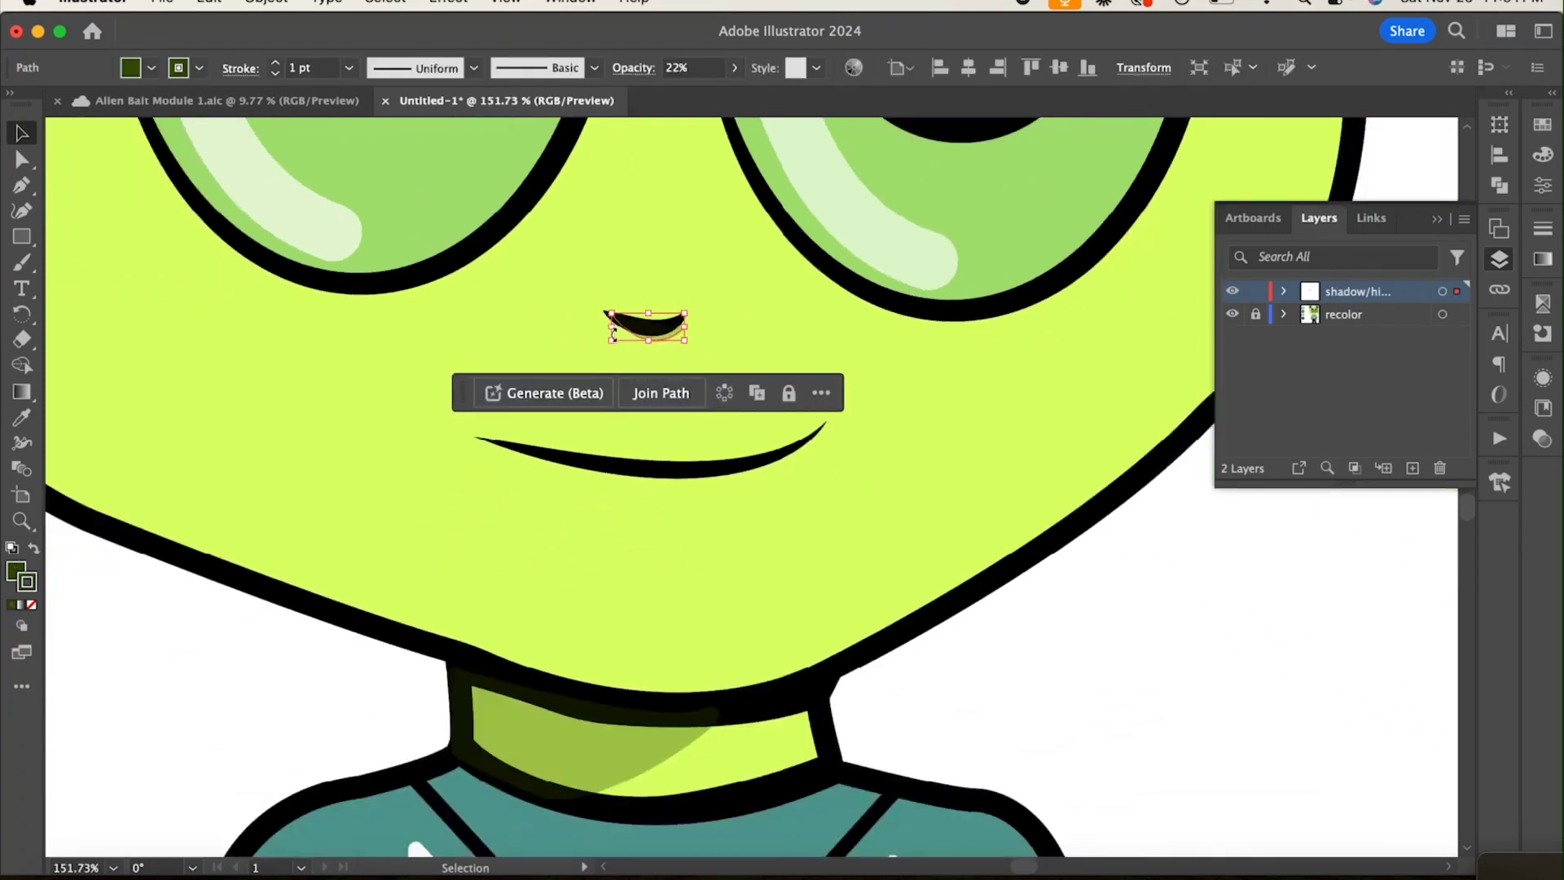
drag(621, 332, 642, 349)
click(769, 364)
scroll(769, 364, down, 4)
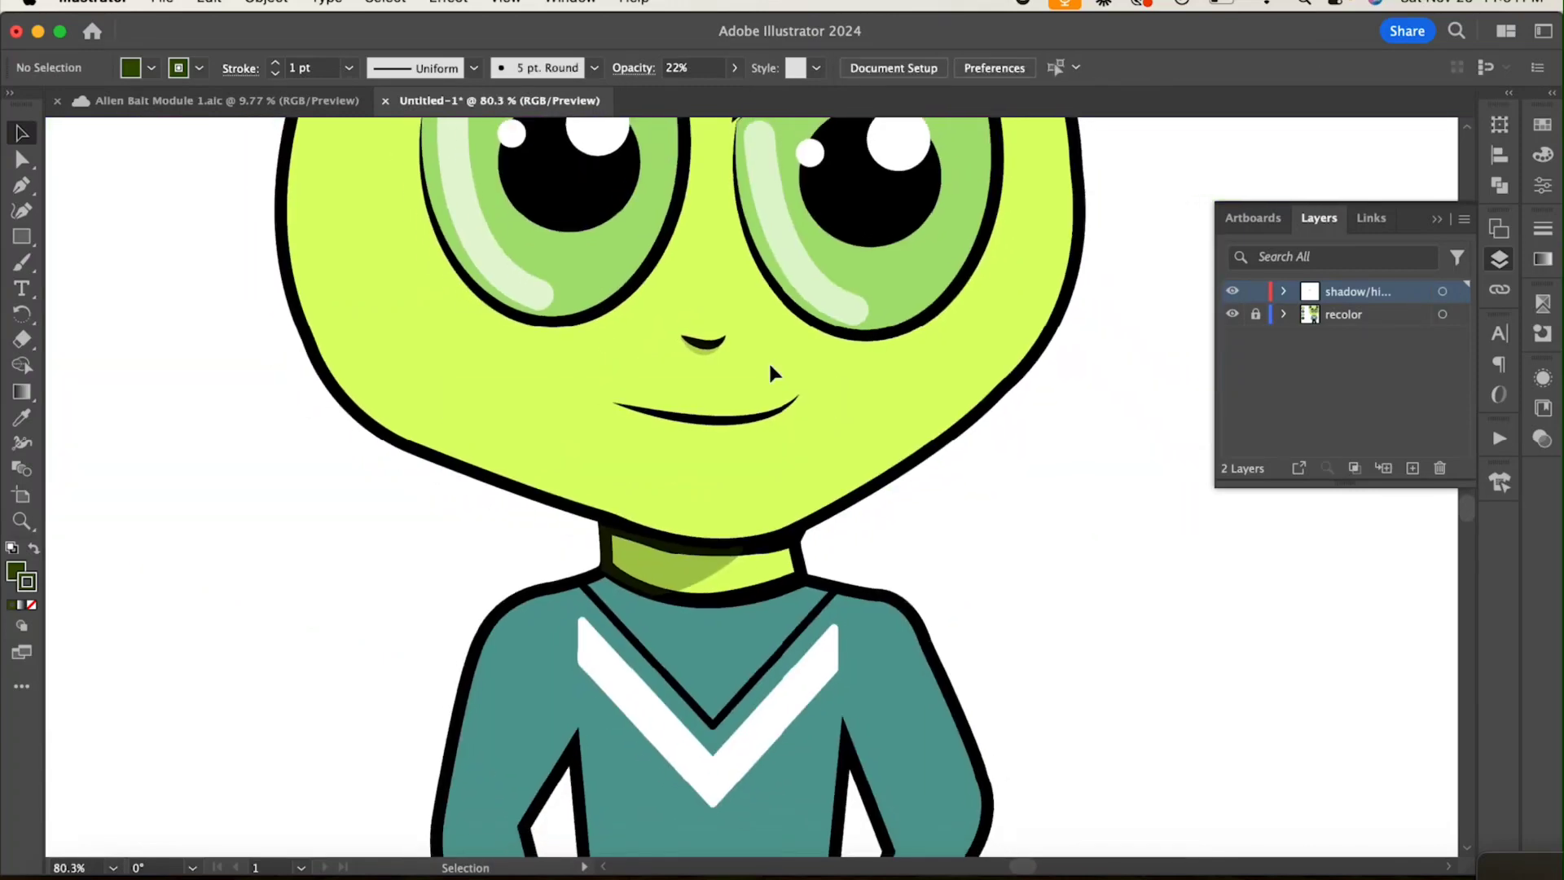
Step: Set the white highlight lines on both shoes to a 4 pt stroke
scroll(770, 367, down, 5)
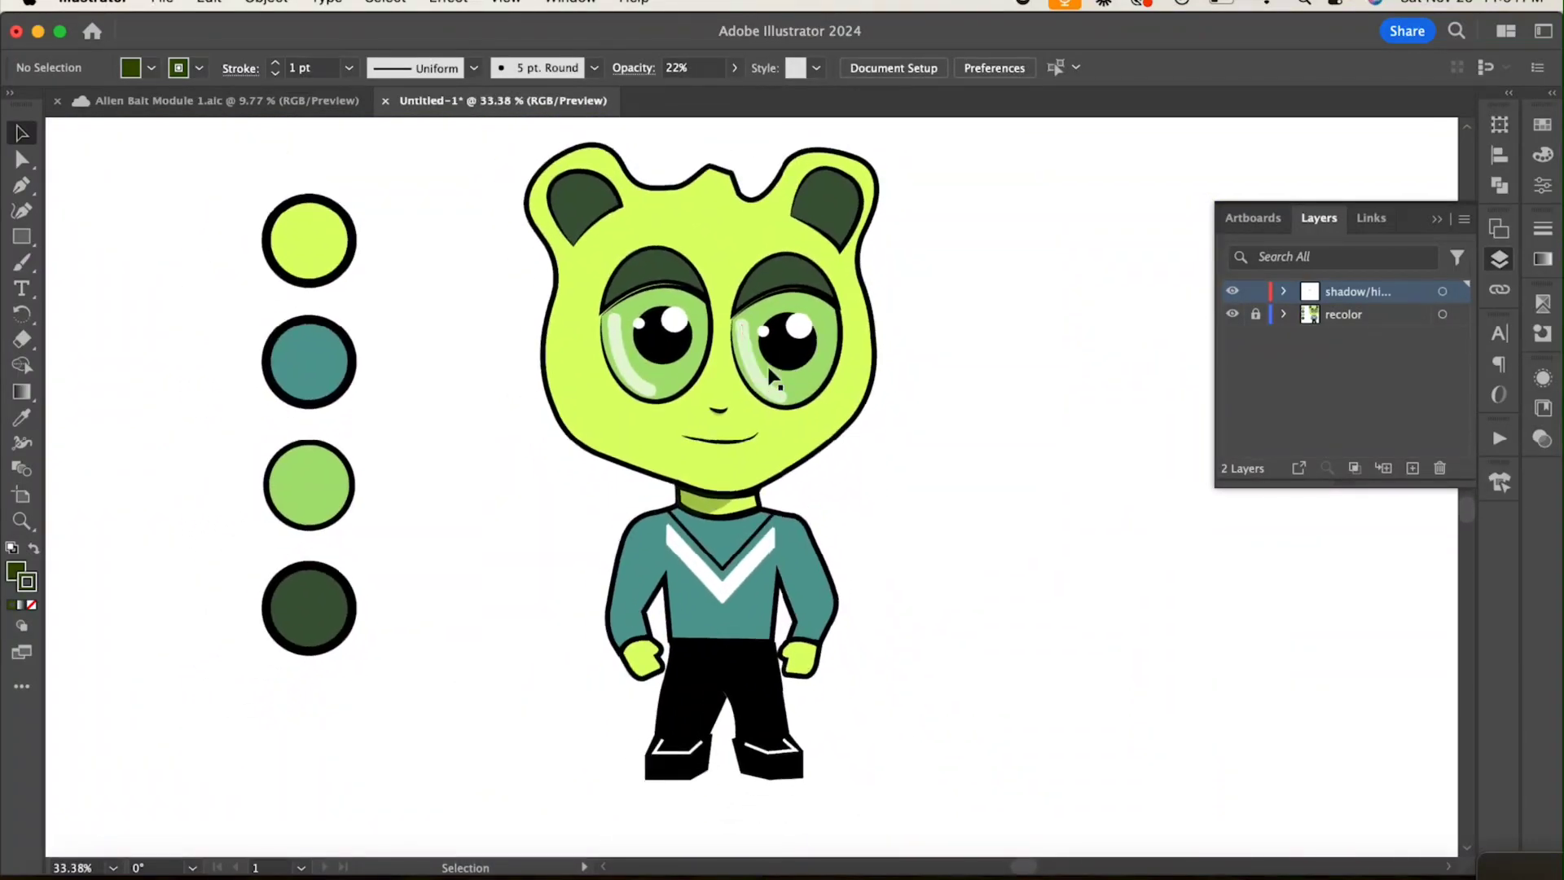
scroll(800, 480, up, 2)
scroll(642, 547, up, 2)
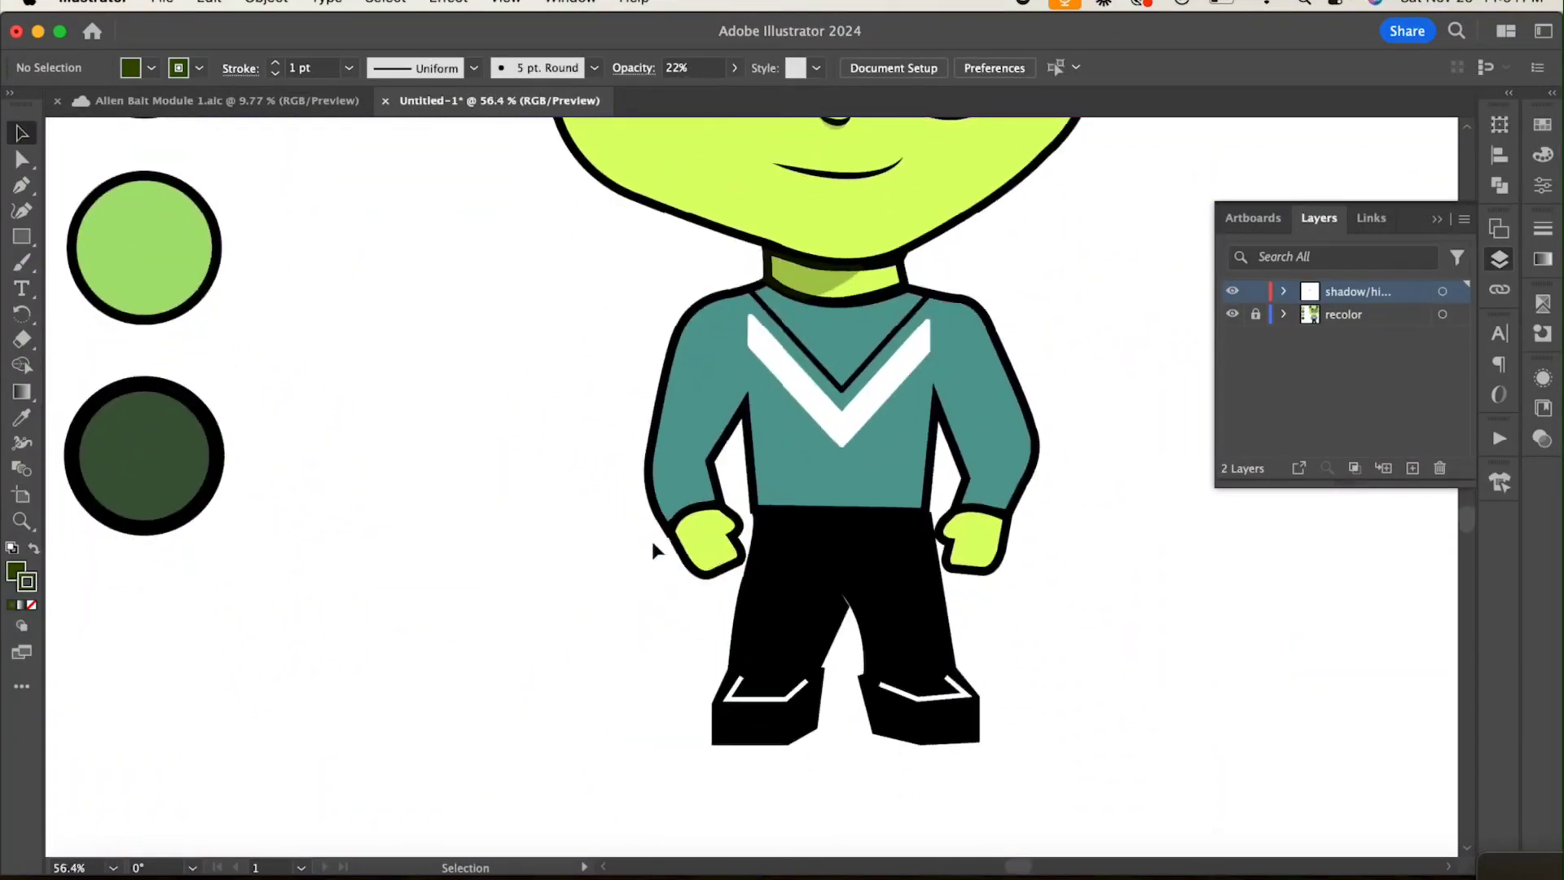
click(15, 575)
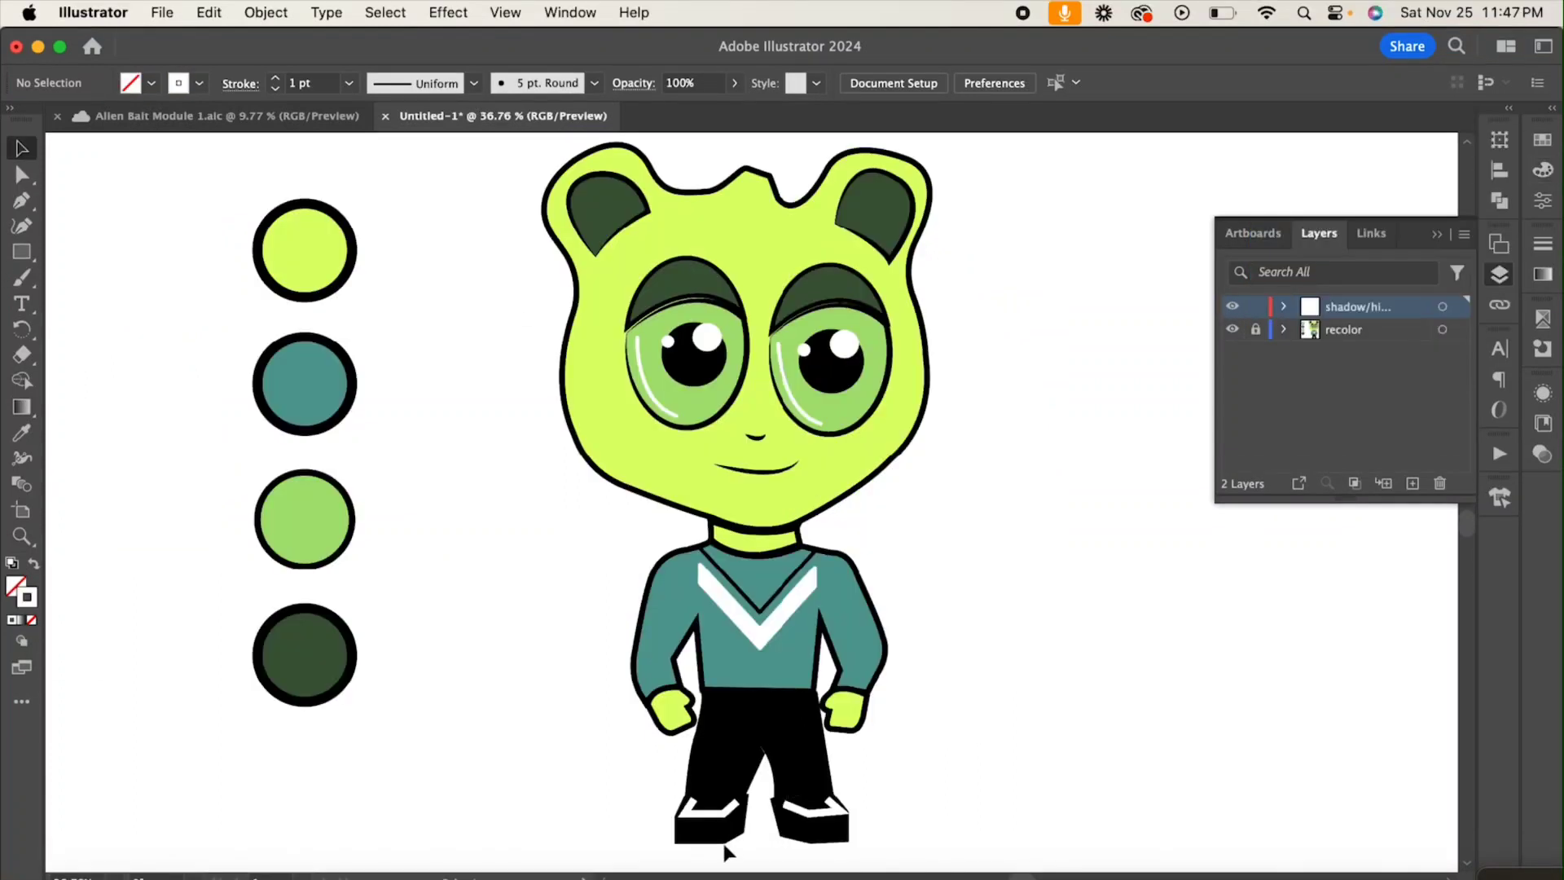
click(715, 809)
click(352, 88)
click(933, 768)
click(815, 807)
click(348, 84)
click(383, 247)
click(1061, 461)
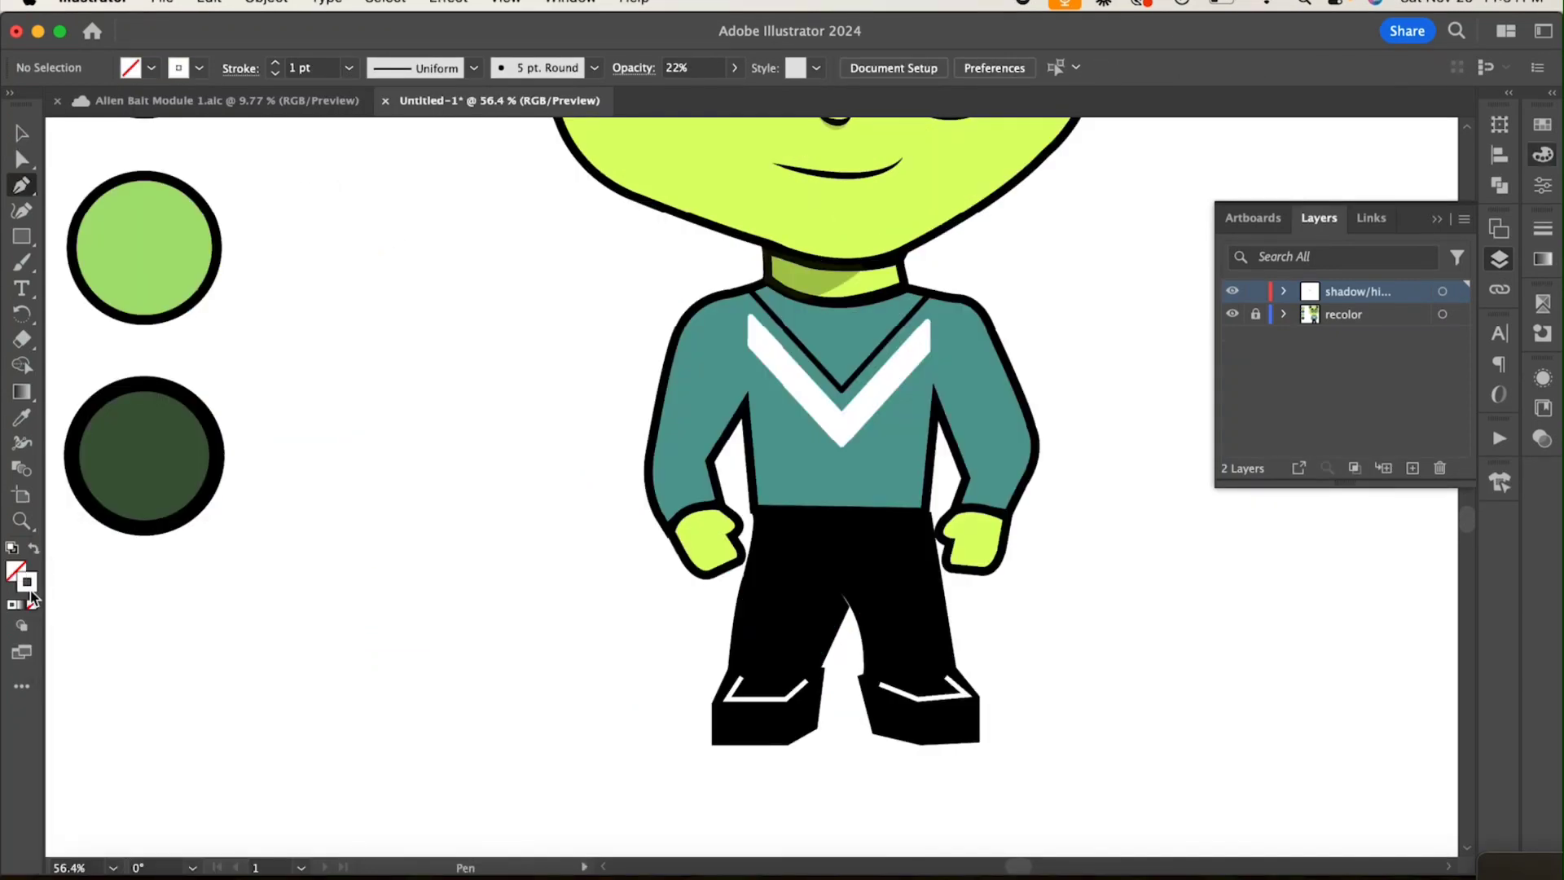
Step: Draw a straight 1 pt white line along the left sleeve's outer edge and a short horizontal dash below it
click(29, 593)
click(686, 340)
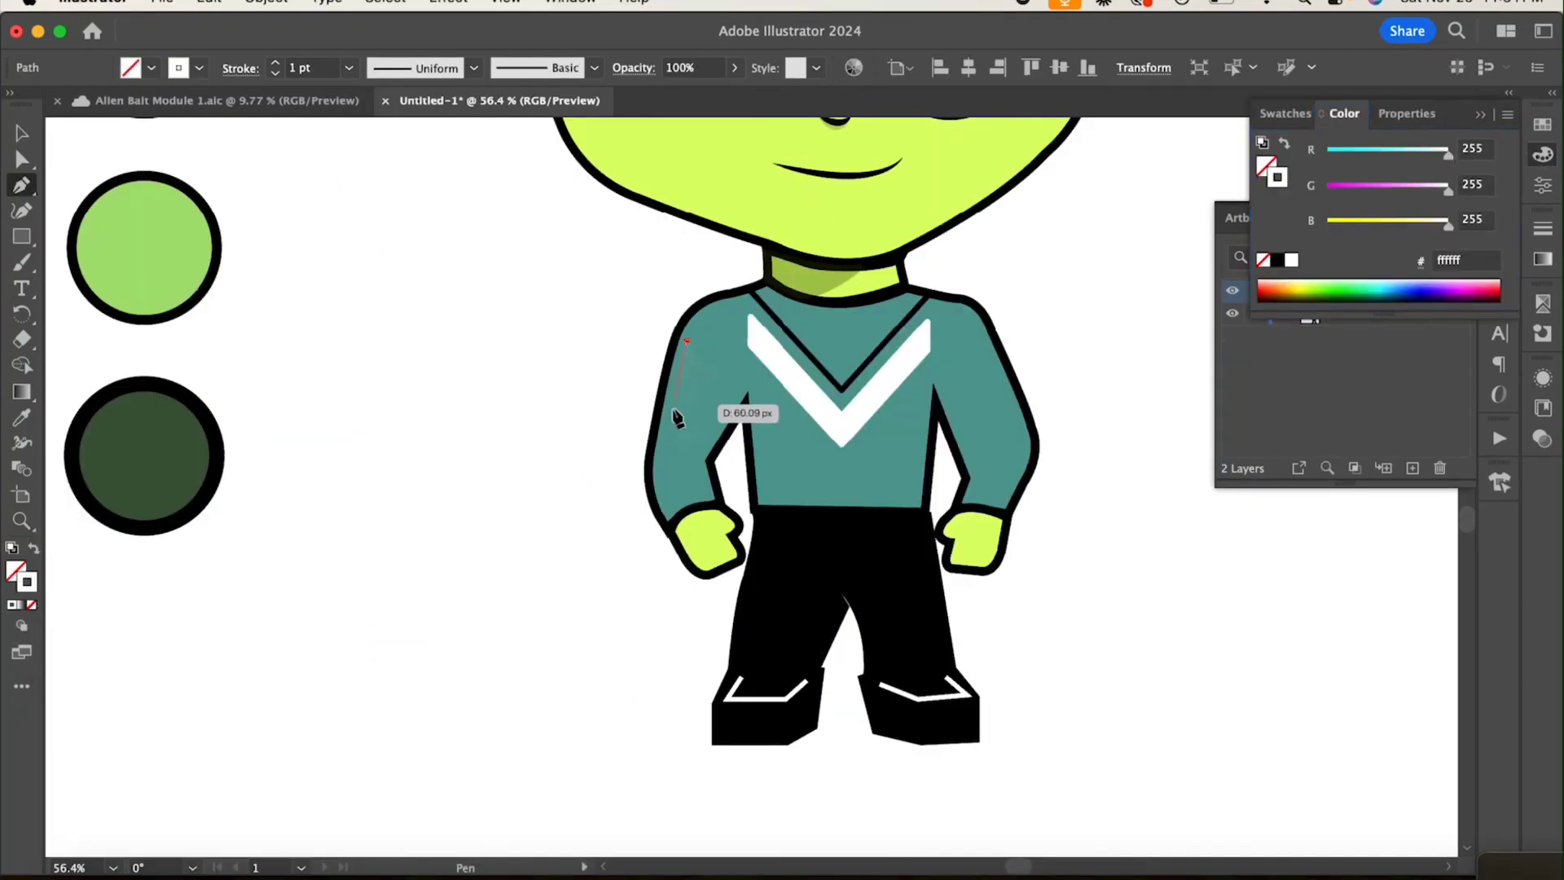
click(667, 426)
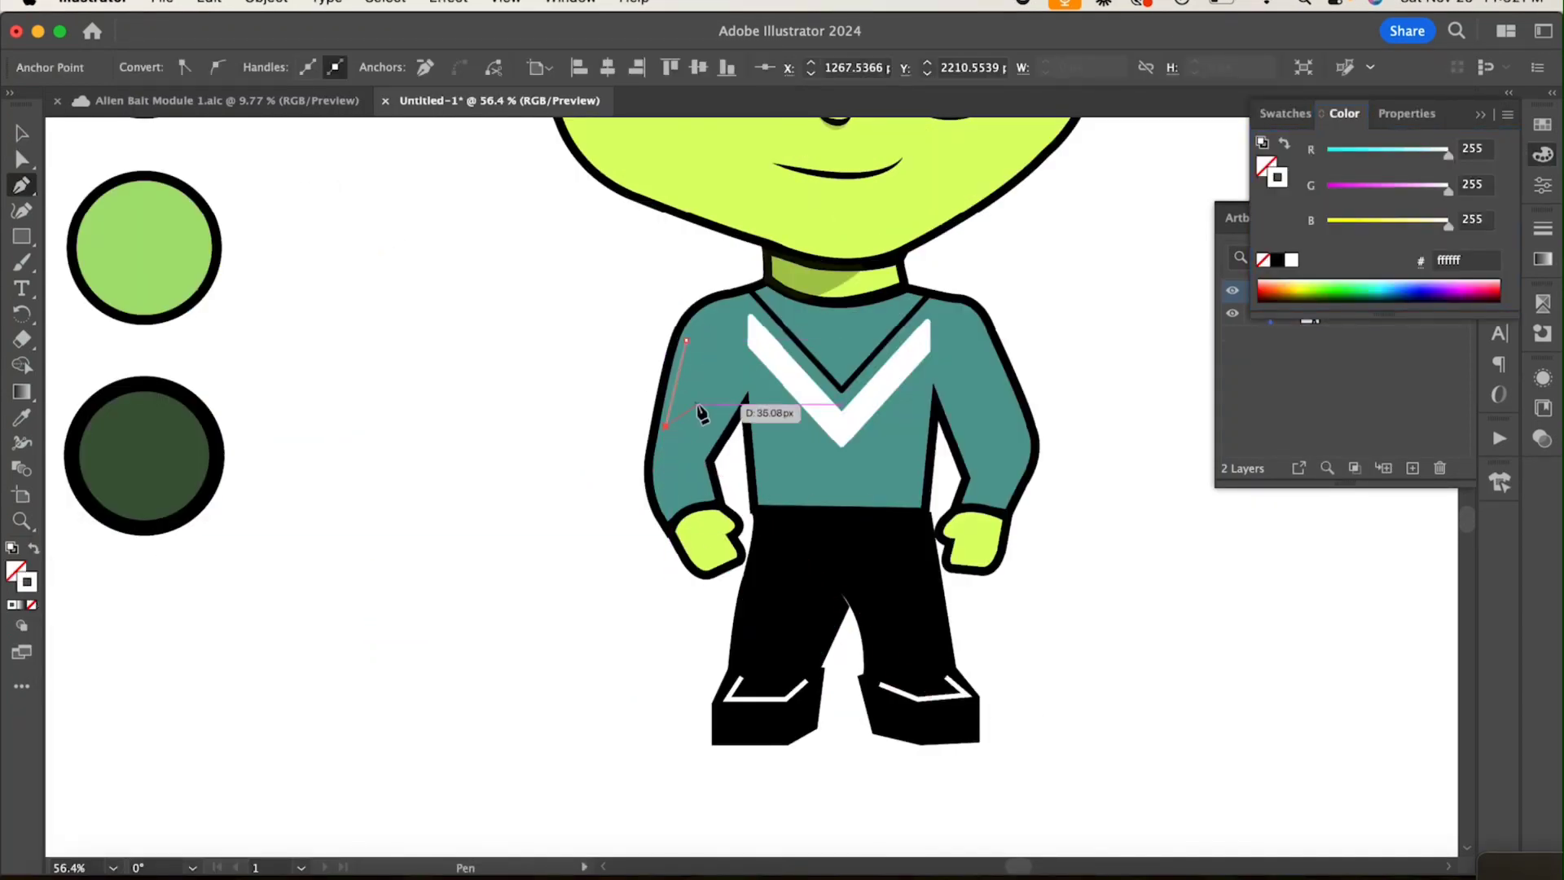
drag(666, 439, 677, 446)
click(676, 439)
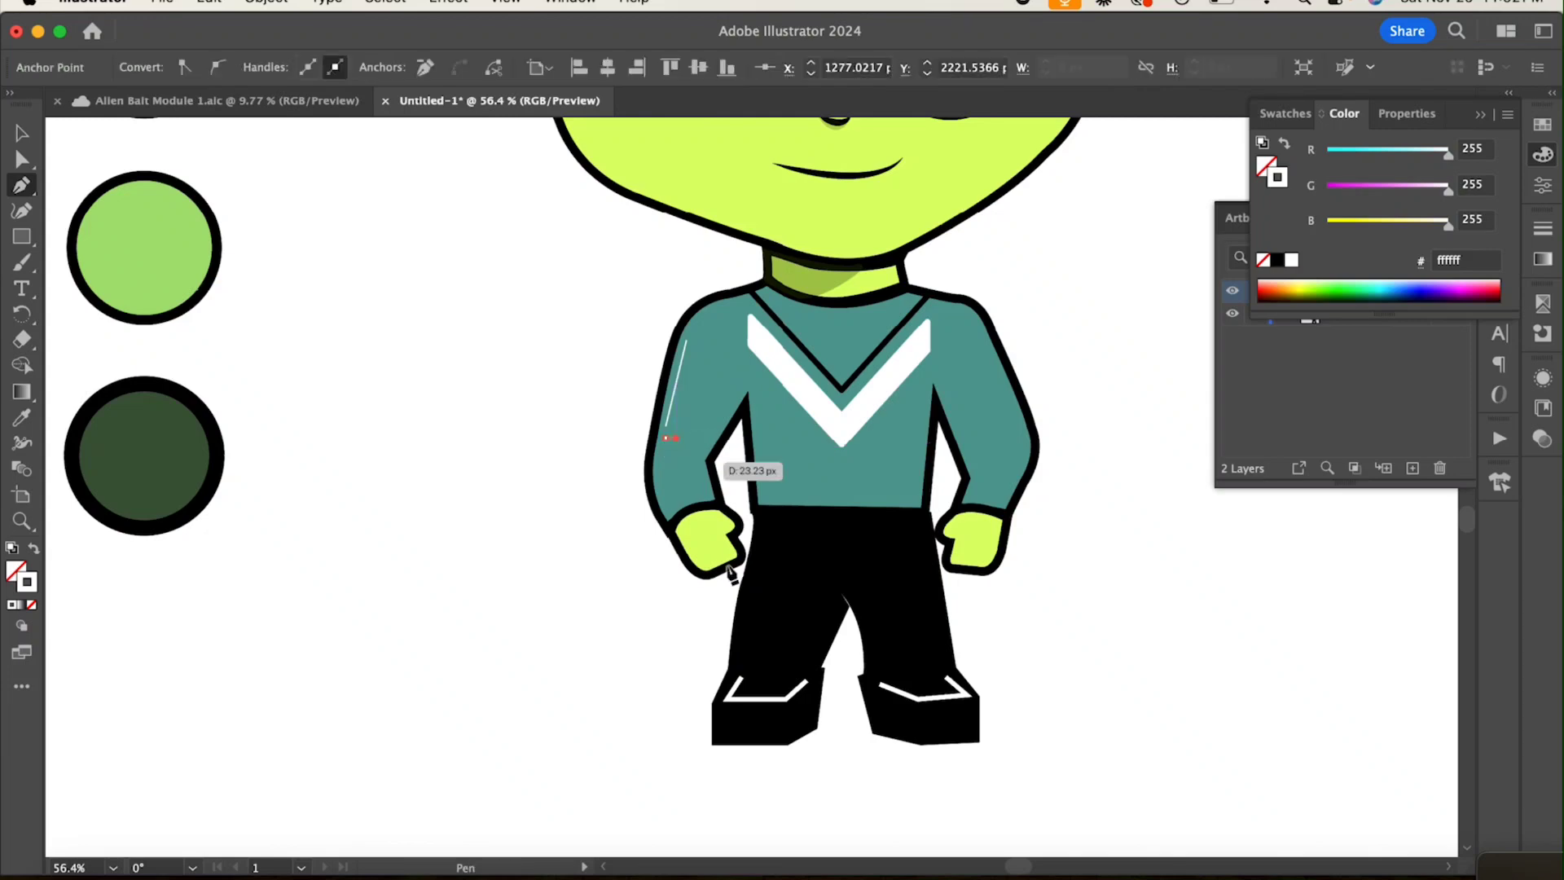
Step: Duplicate the short sleeve dash directly below the original
scroll(673, 444, up, 5)
click(21, 131)
click(606, 435)
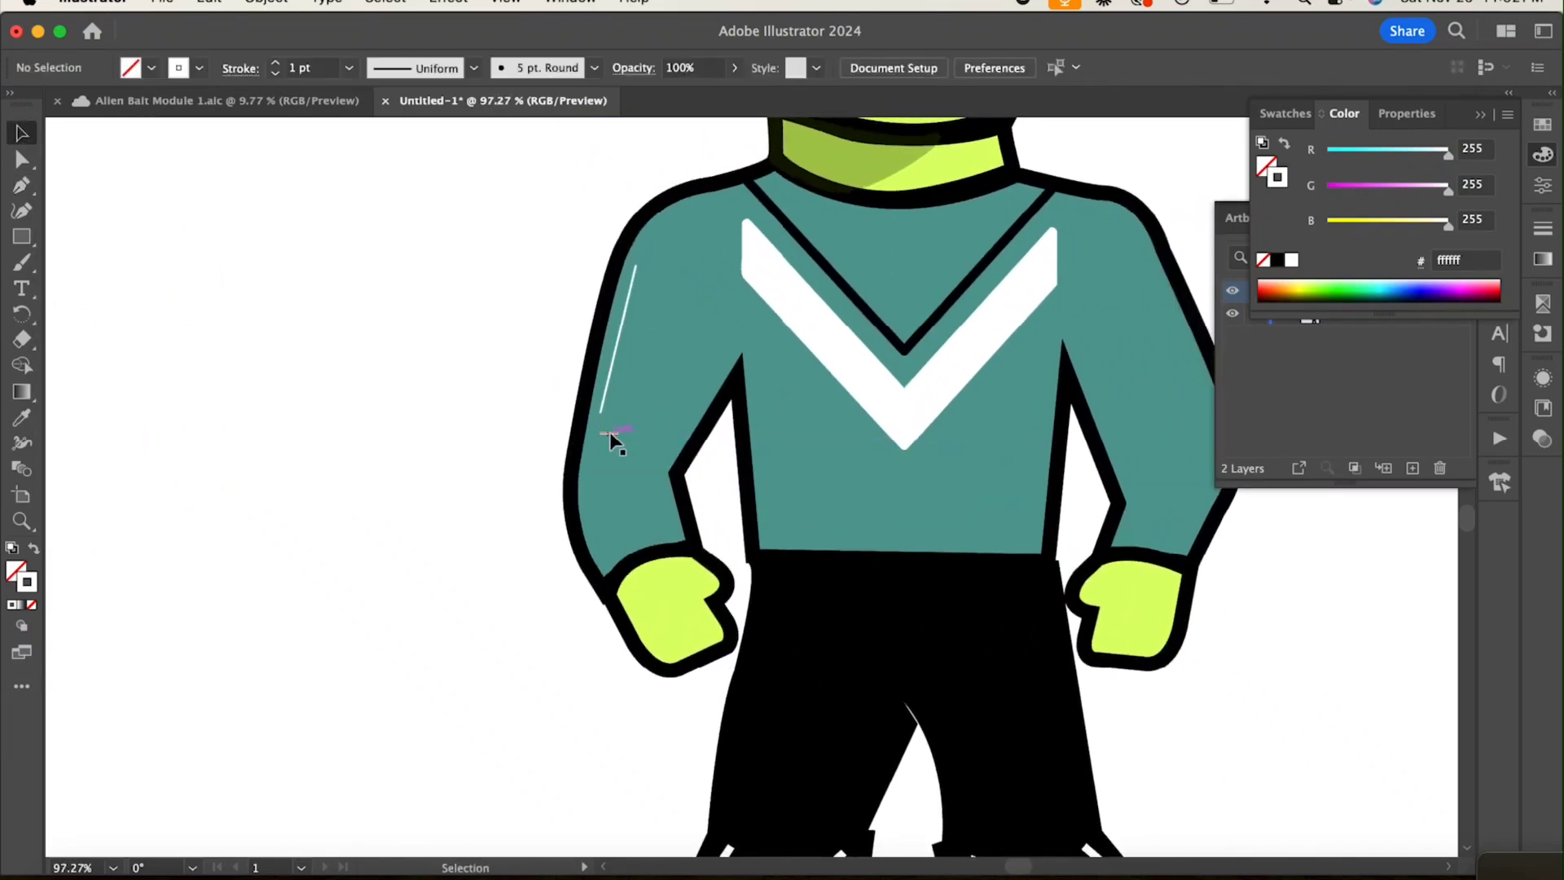
click(606, 433)
drag(606, 433, 606, 446)
Step: Nudge the two short dashes up and toward the sleeve's outer edge, beneath the long highlight line
drag(593, 426, 619, 452)
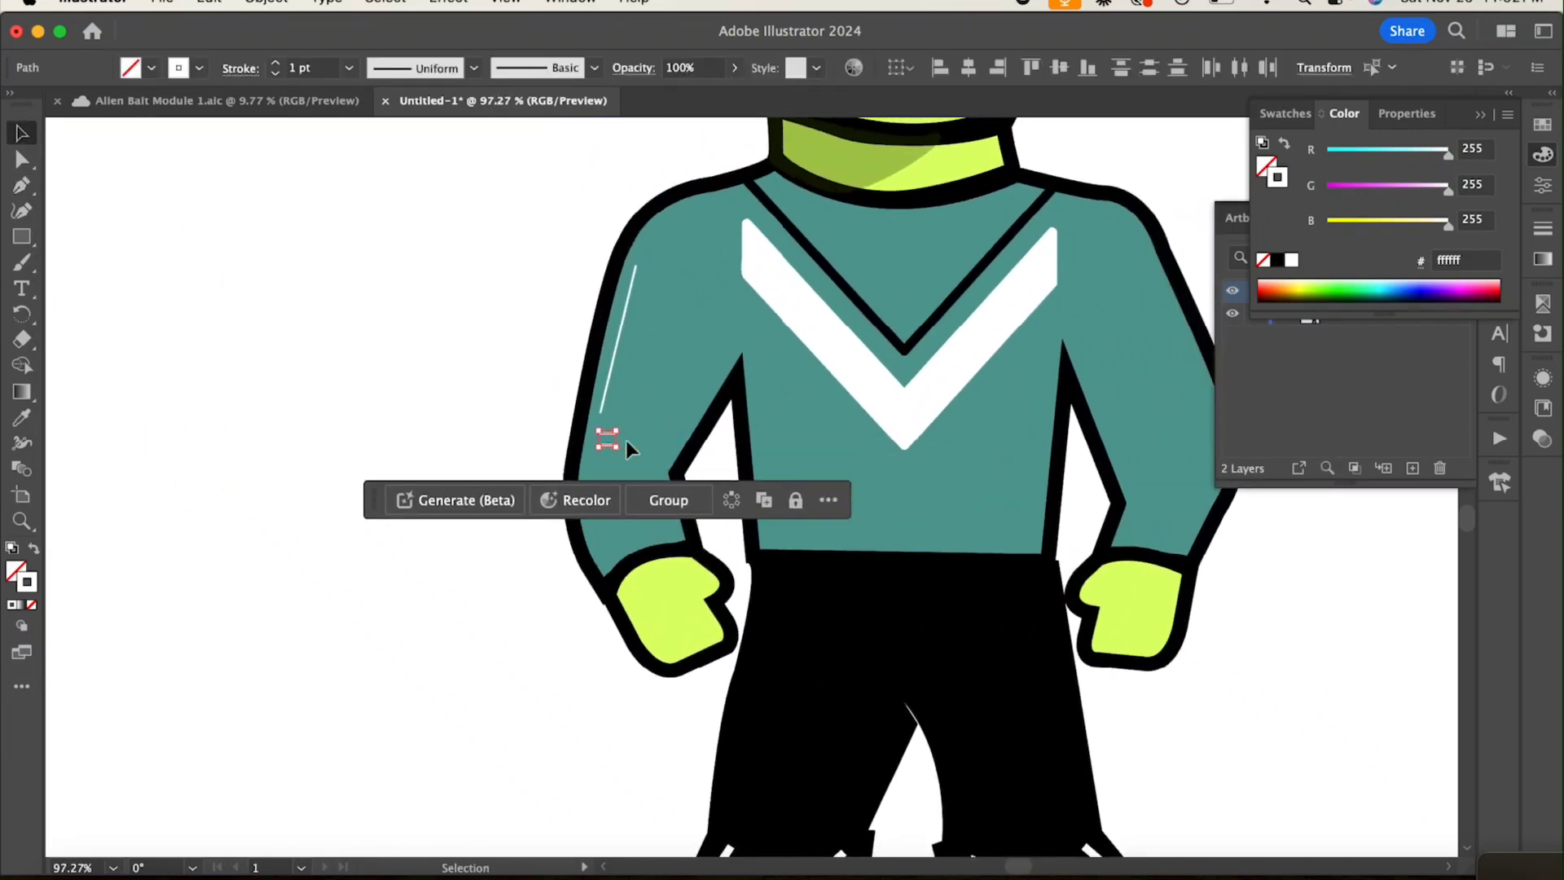
key(Left)
key(Left)
key(Left)
key(Left)
key(Up)
key(Up)
key(Up)
click(633, 445)
click(601, 439)
key(Up)
key(Up)
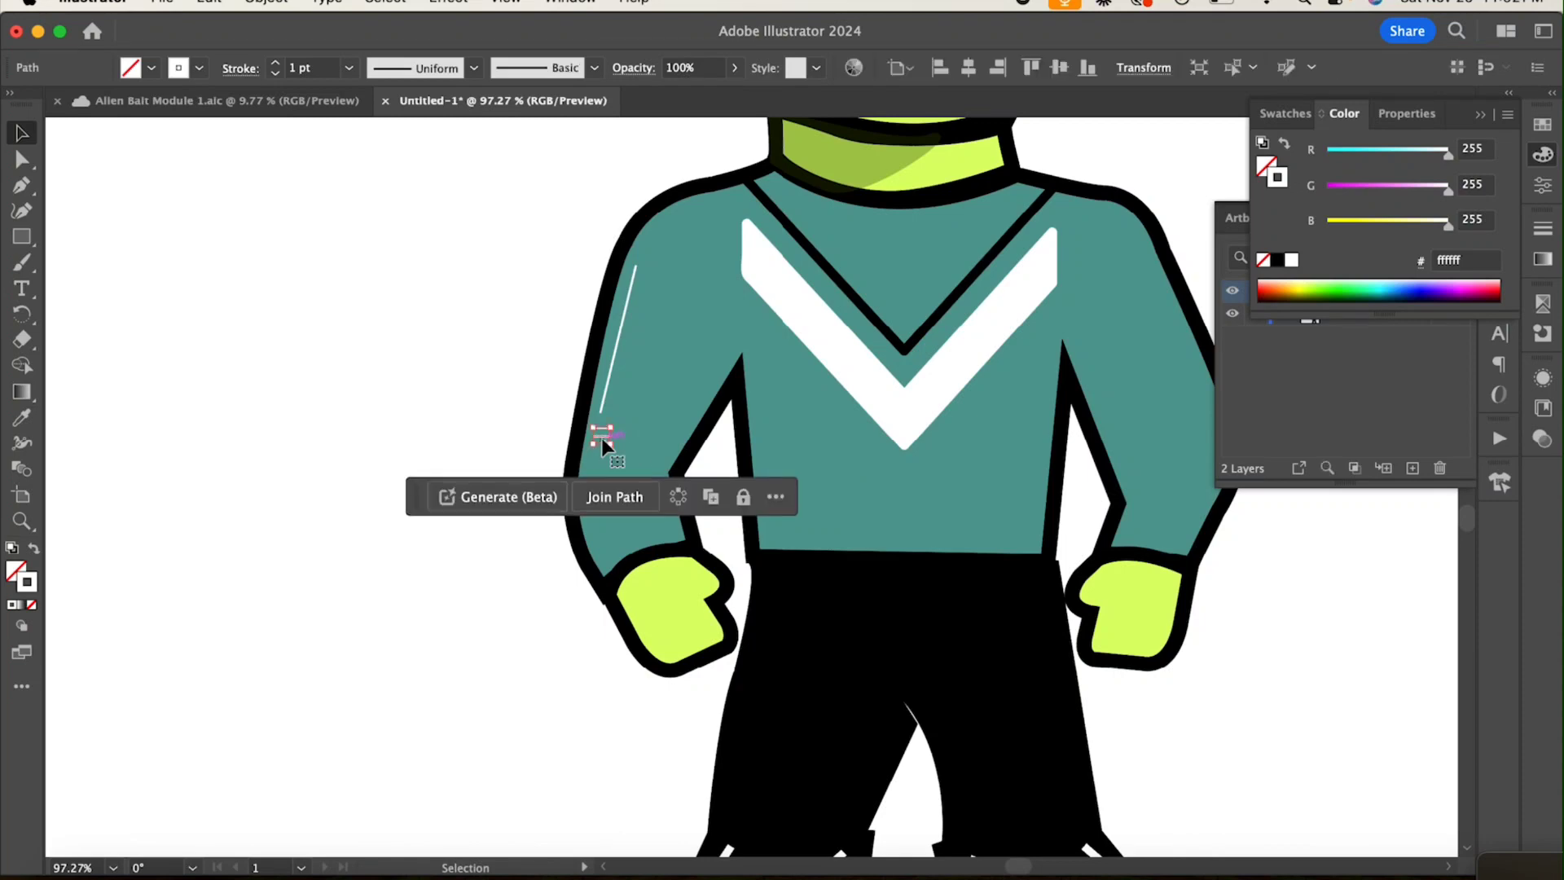
Step: Draw a bent white line down the lower sleeve's outer edge, from below the dashes to near the cuff
click(601, 441)
click(593, 456)
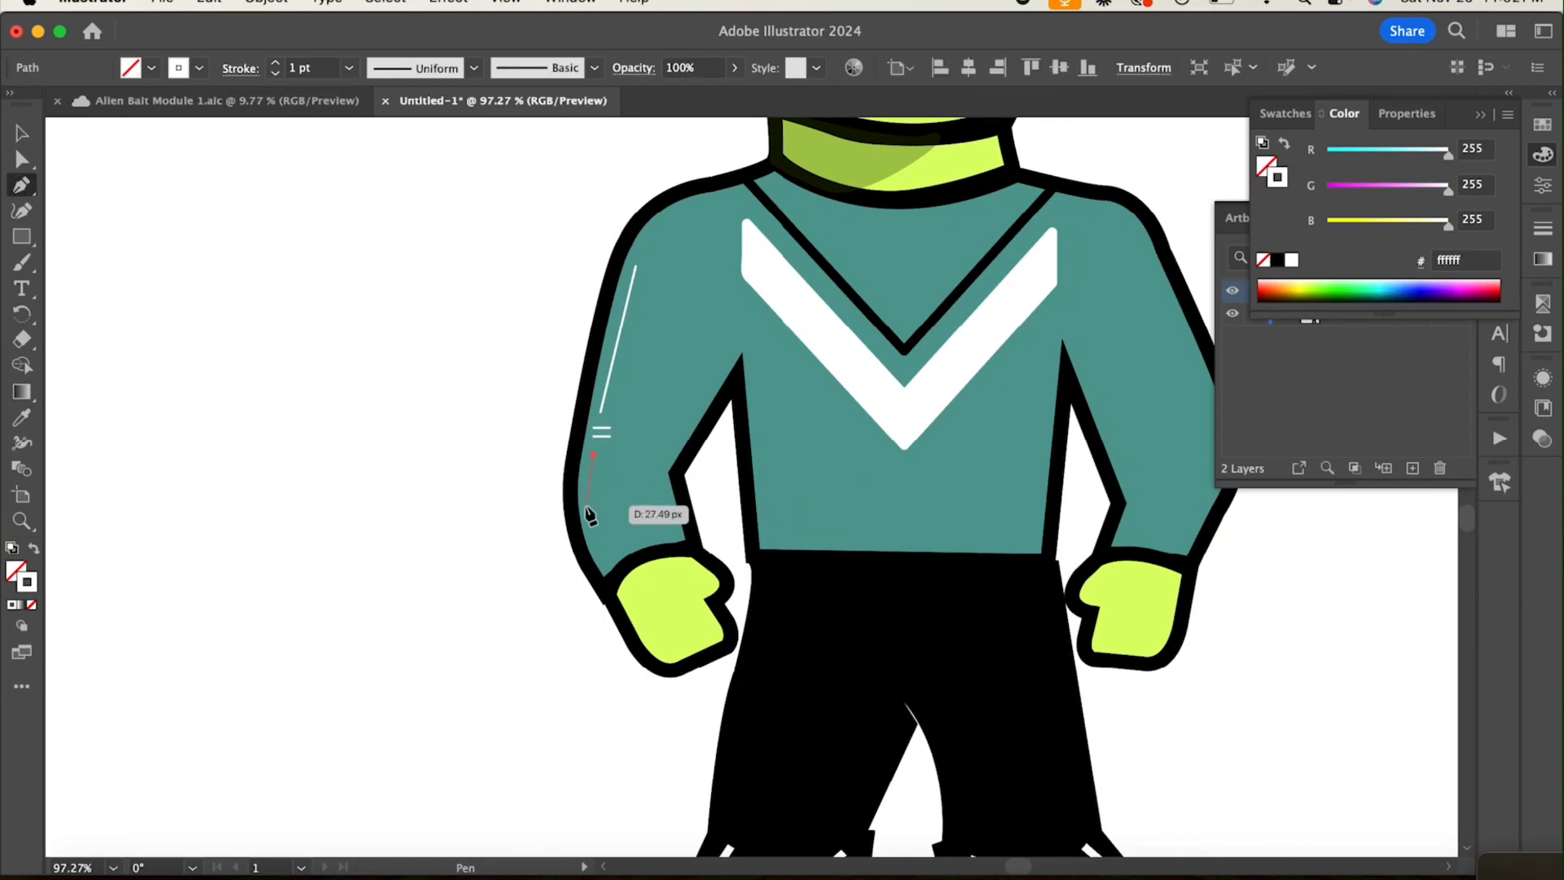
click(585, 504)
click(602, 552)
click(22, 133)
click(344, 257)
Step: Set all the white sleeve highlight lines and dashes to a 4 pt stroke
scroll(345, 257, down, 2)
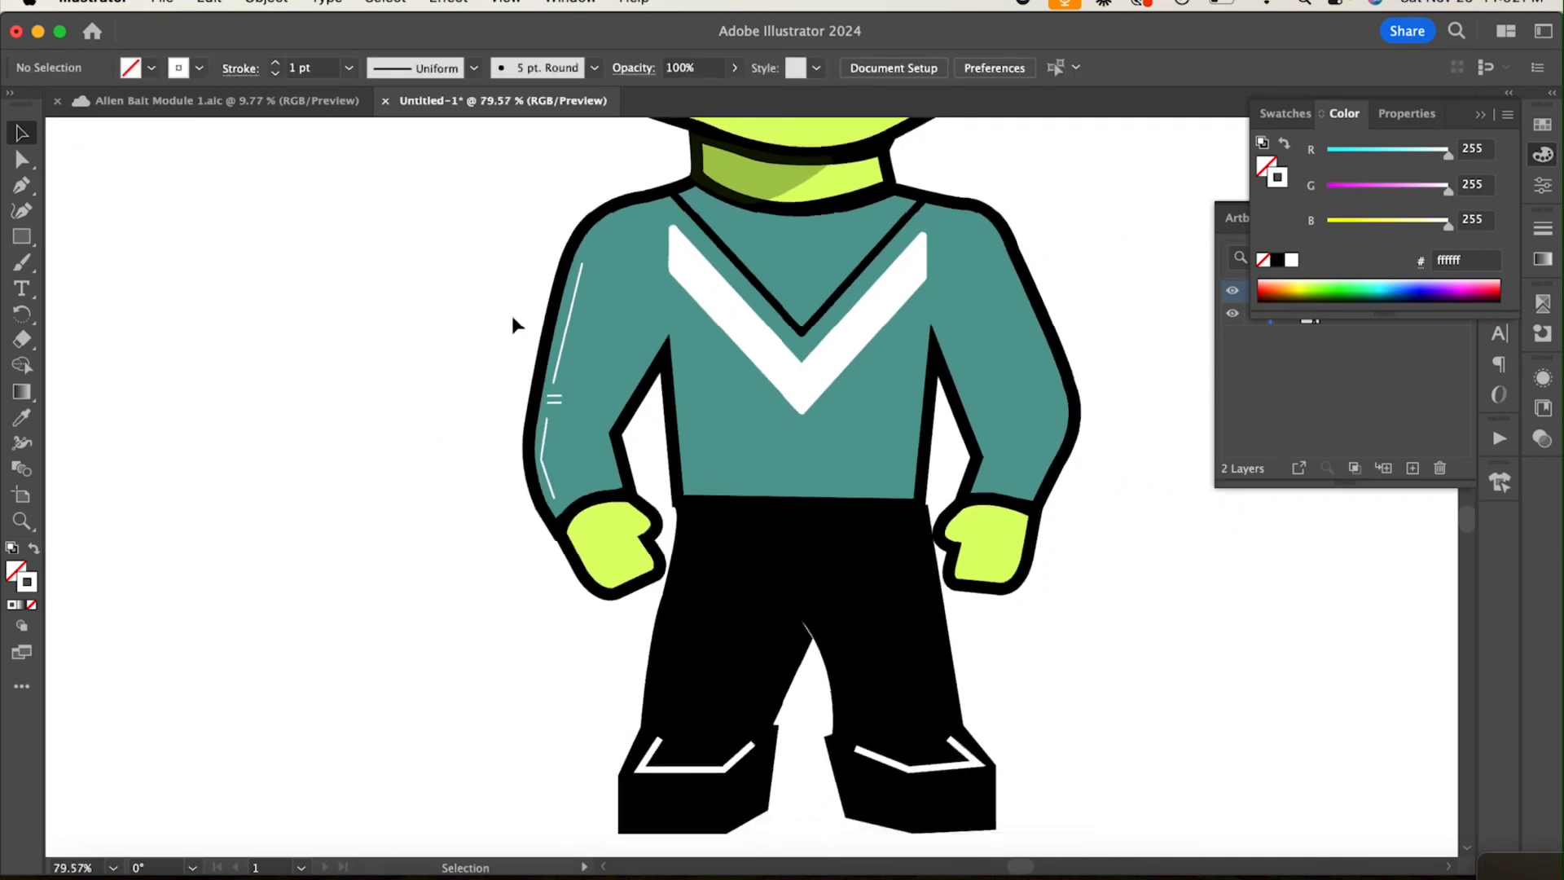
click(568, 323)
click(349, 68)
click(380, 237)
click(437, 506)
click(554, 404)
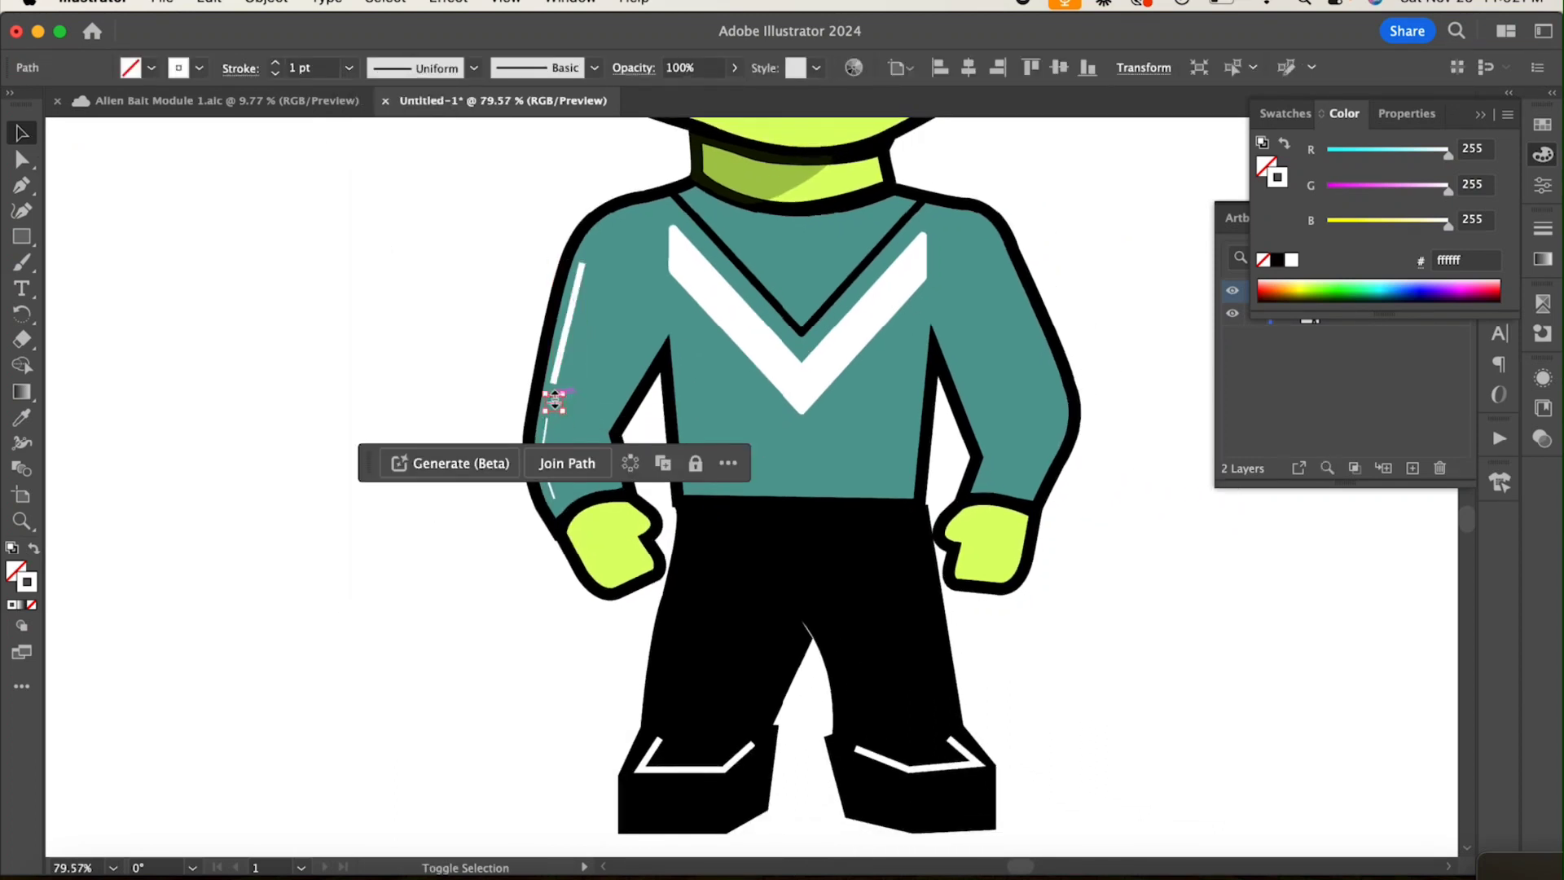
drag(520, 389, 583, 507)
click(350, 68)
click(379, 235)
click(460, 367)
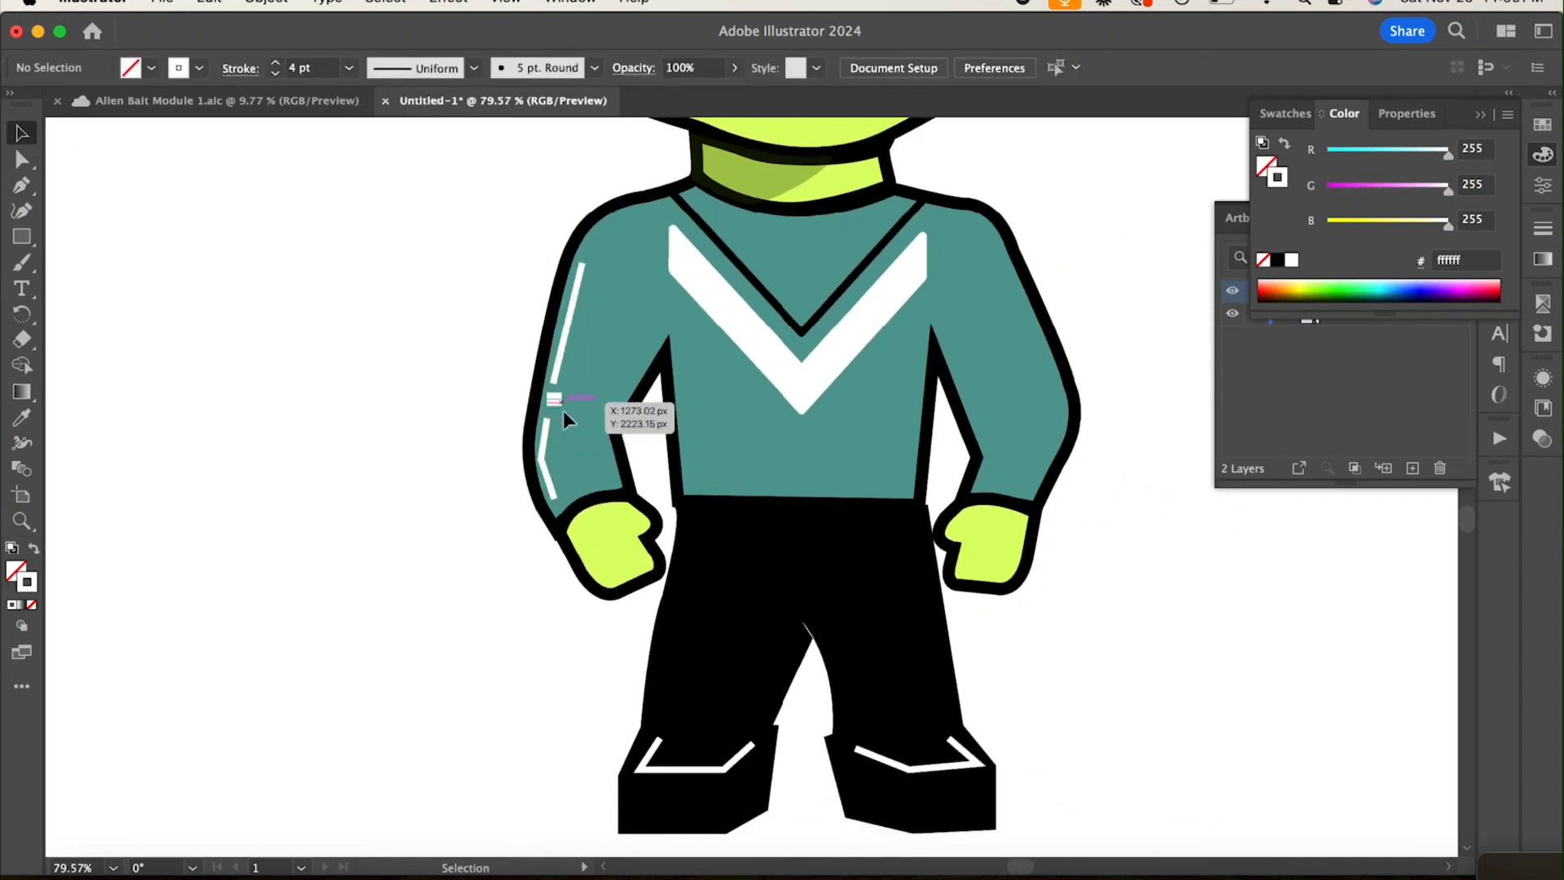
Step: Apply the 5 pt. Round brush to the sleeve's long line, bent line and two dashes
click(594, 69)
click(401, 116)
click(468, 402)
drag(604, 472, 607, 475)
click(594, 69)
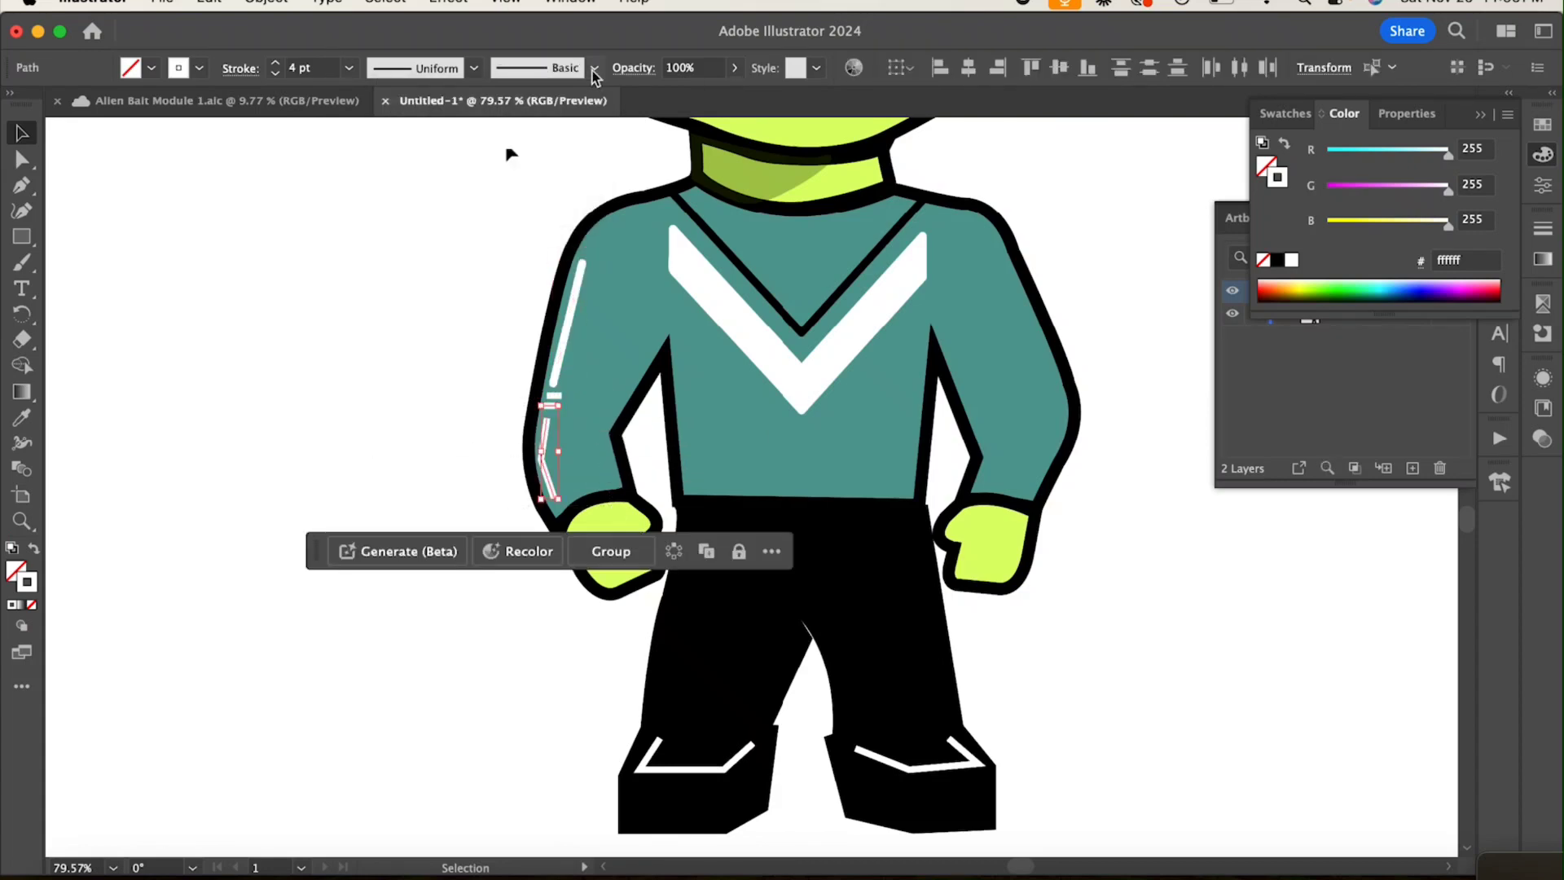
click(402, 114)
click(399, 349)
click(444, 396)
click(558, 401)
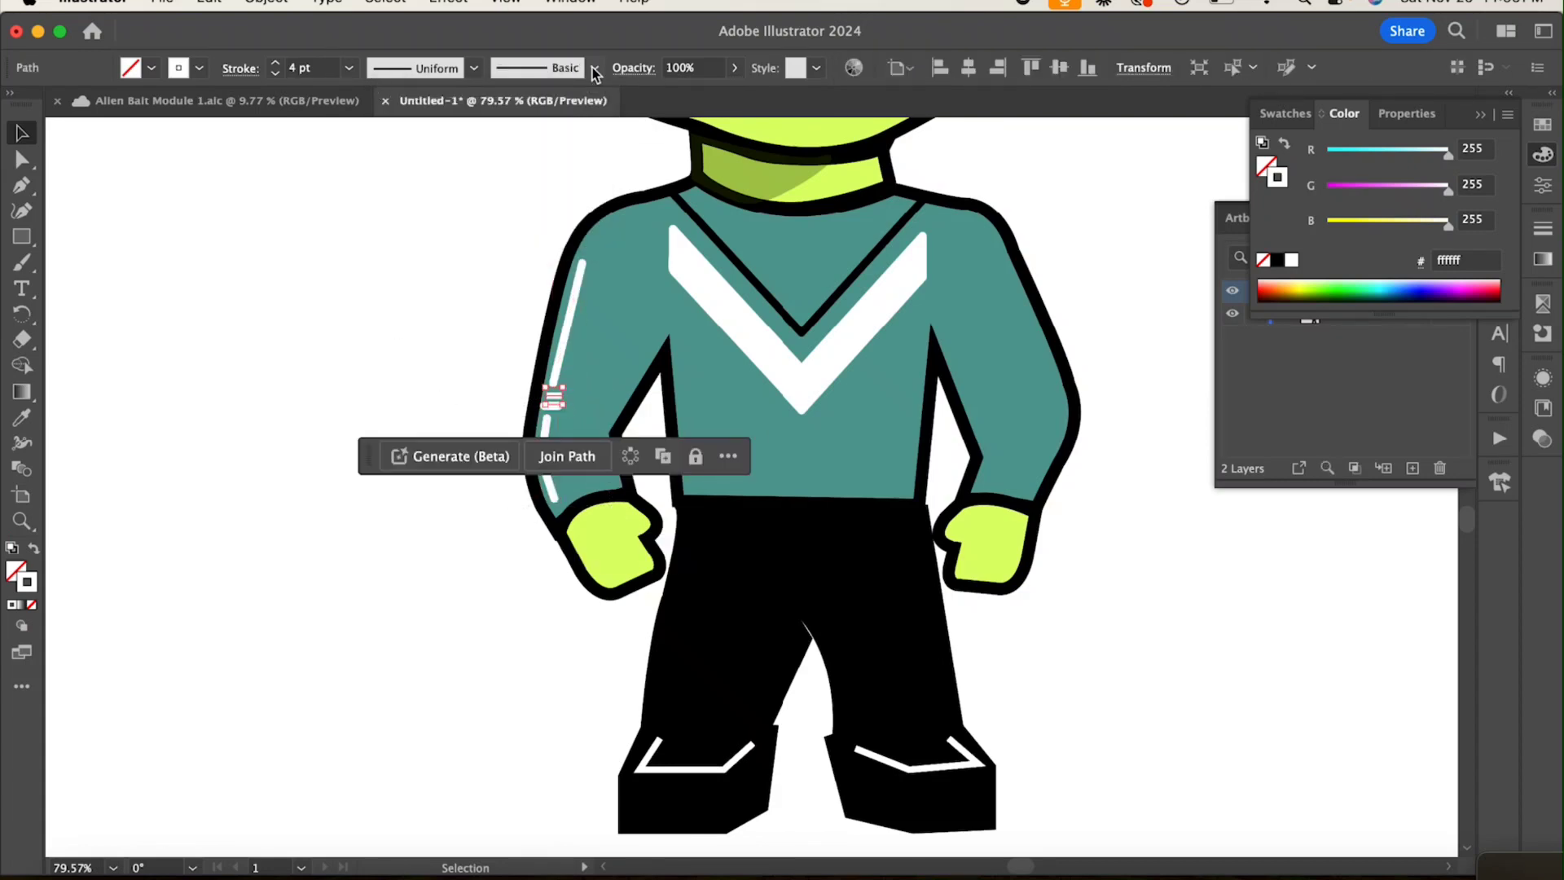
click(594, 69)
click(401, 114)
click(377, 261)
Step: Draw a white corner line on the pants, running along the waistband and down the left leg's outer edge
scroll(375, 266, down, 3)
scroll(376, 266, down, 2)
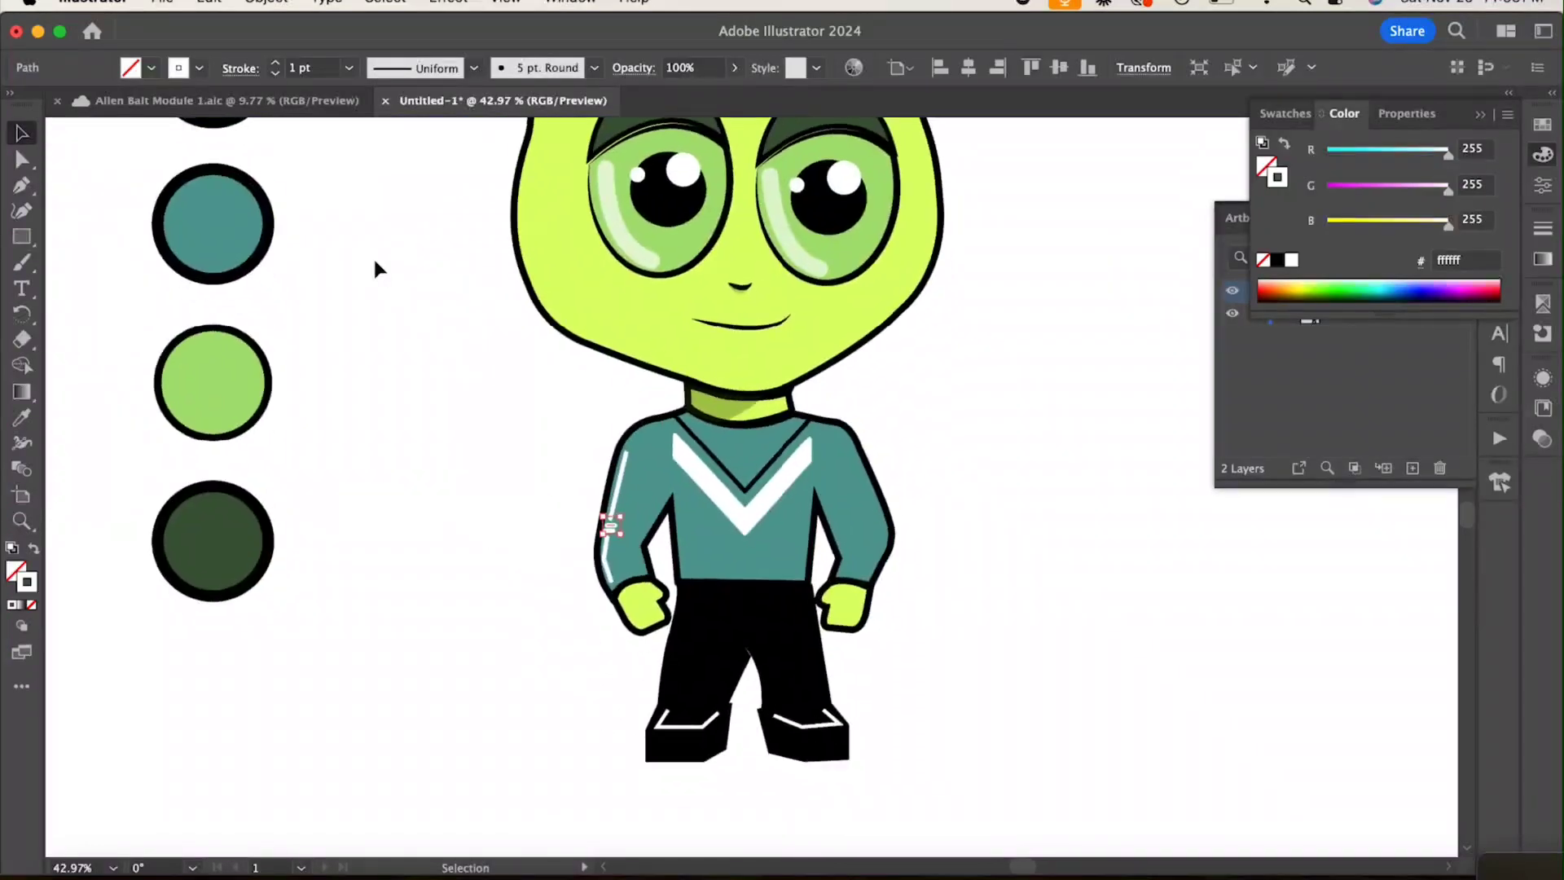
click(871, 424)
scroll(870, 425, up, 2)
scroll(870, 436, down, 3)
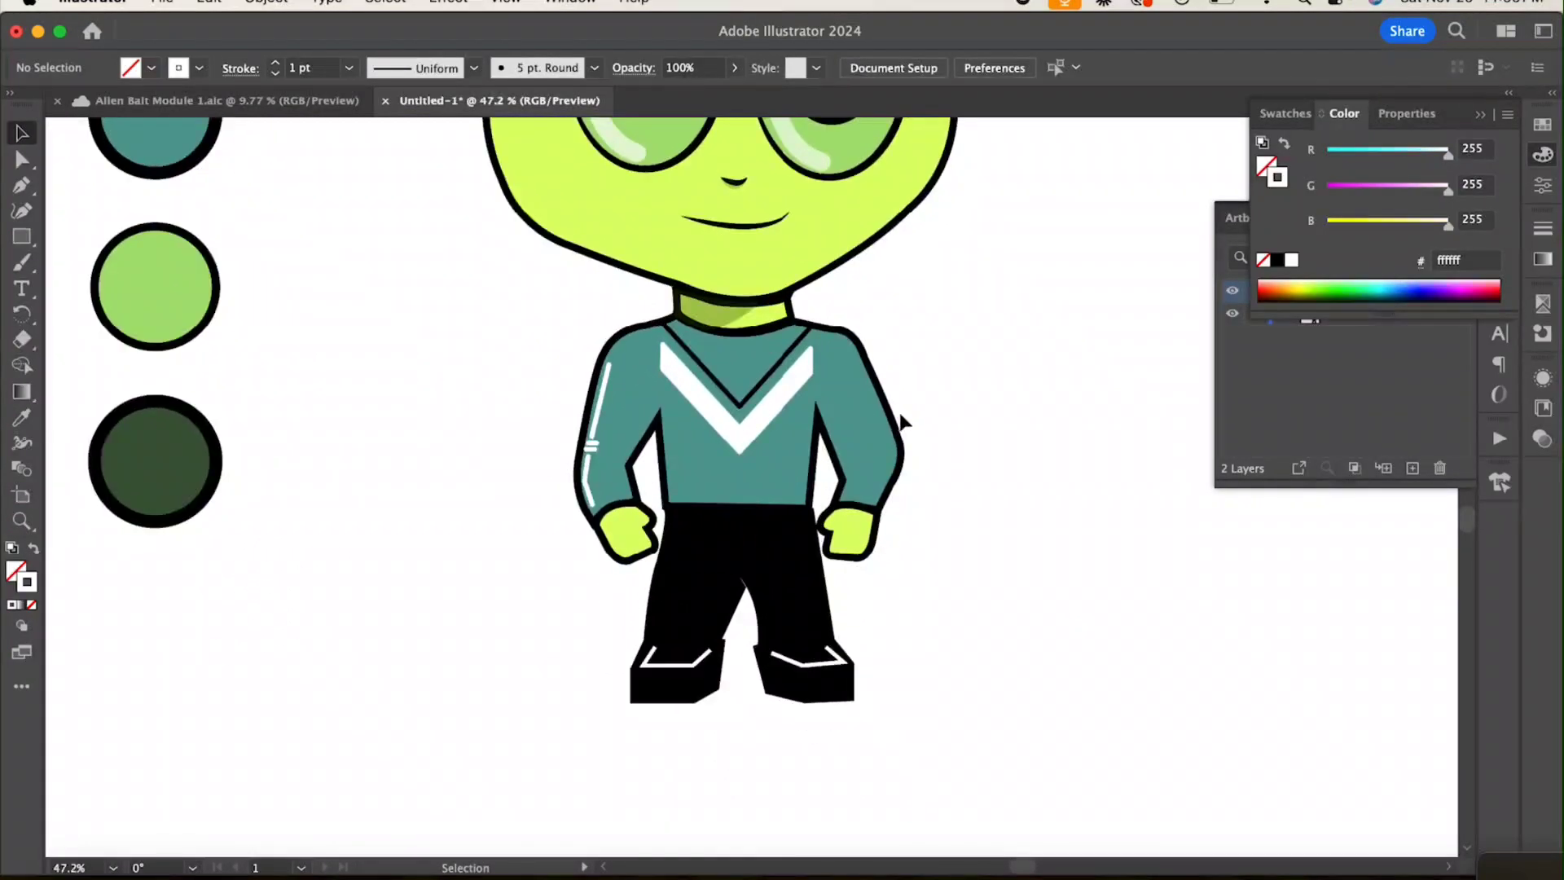
scroll(900, 419, up, 2)
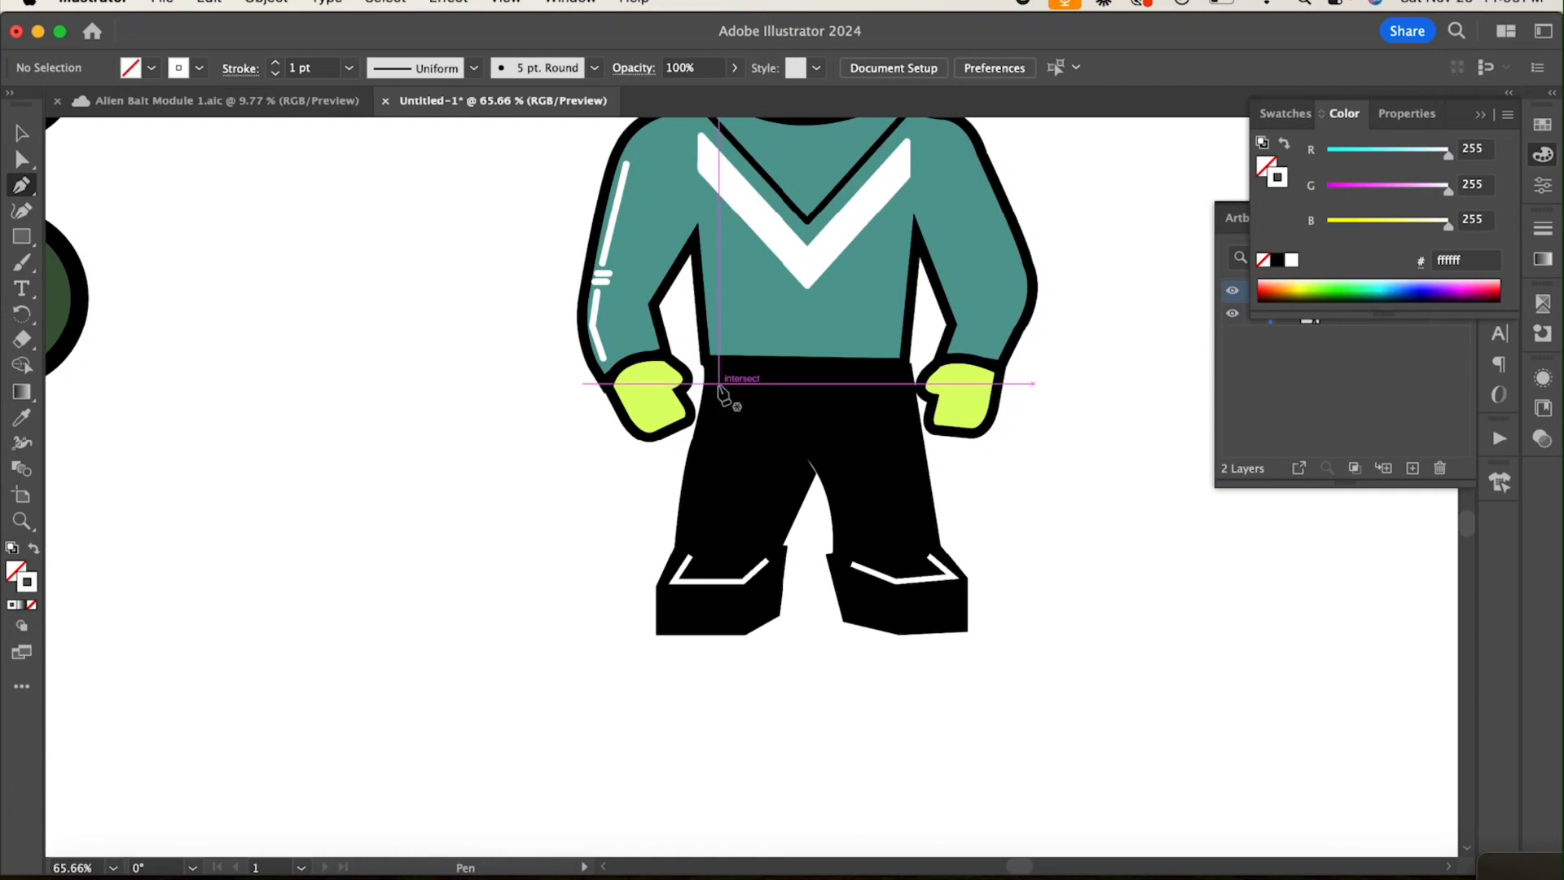
click(782, 382)
click(707, 382)
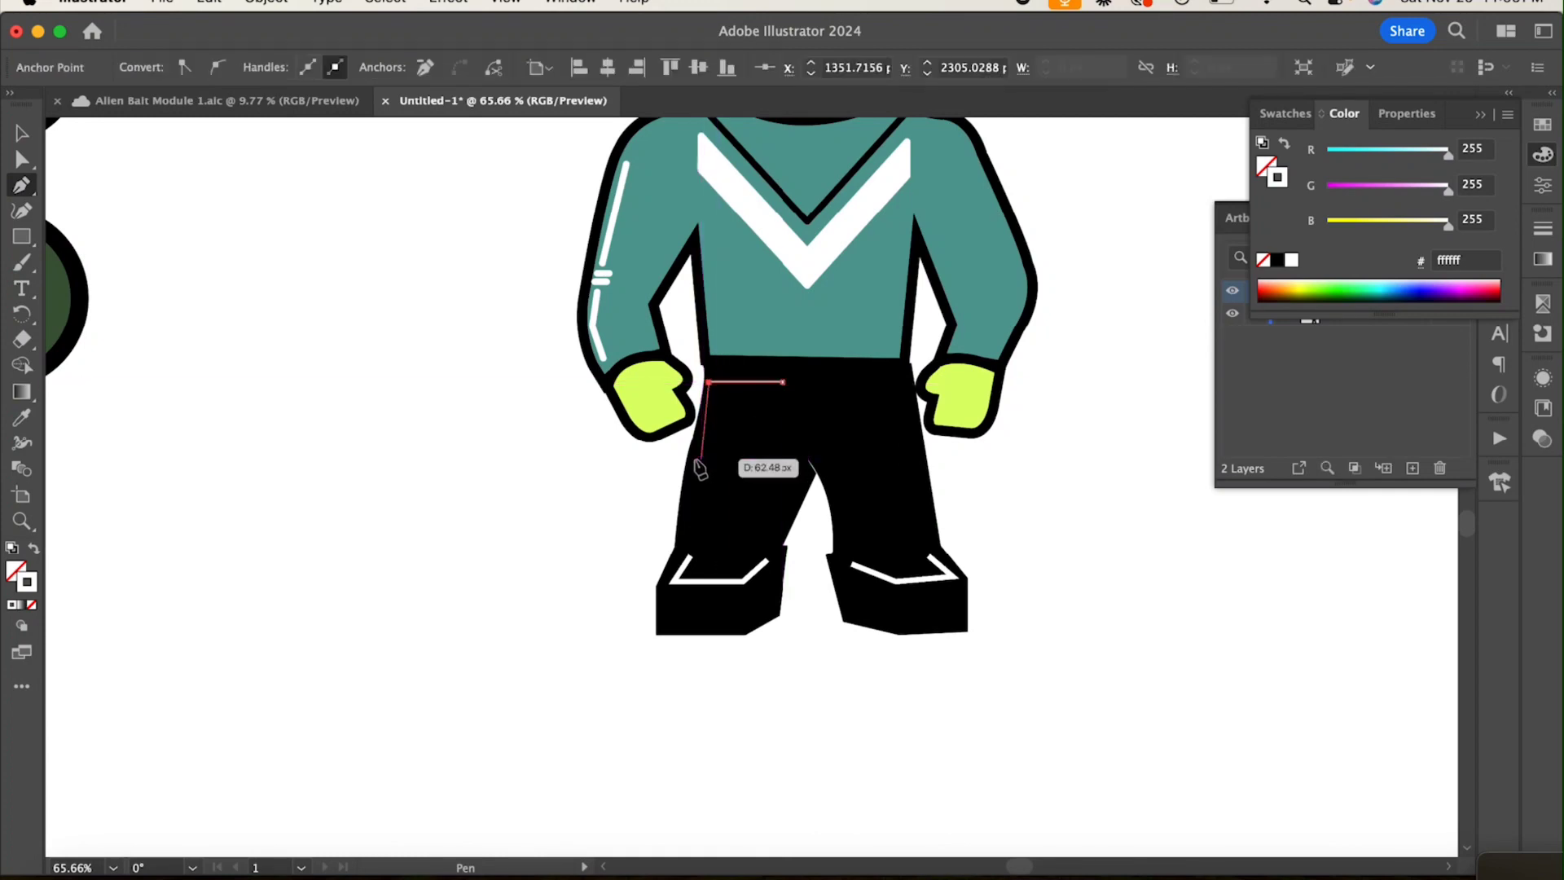
key(Tab)
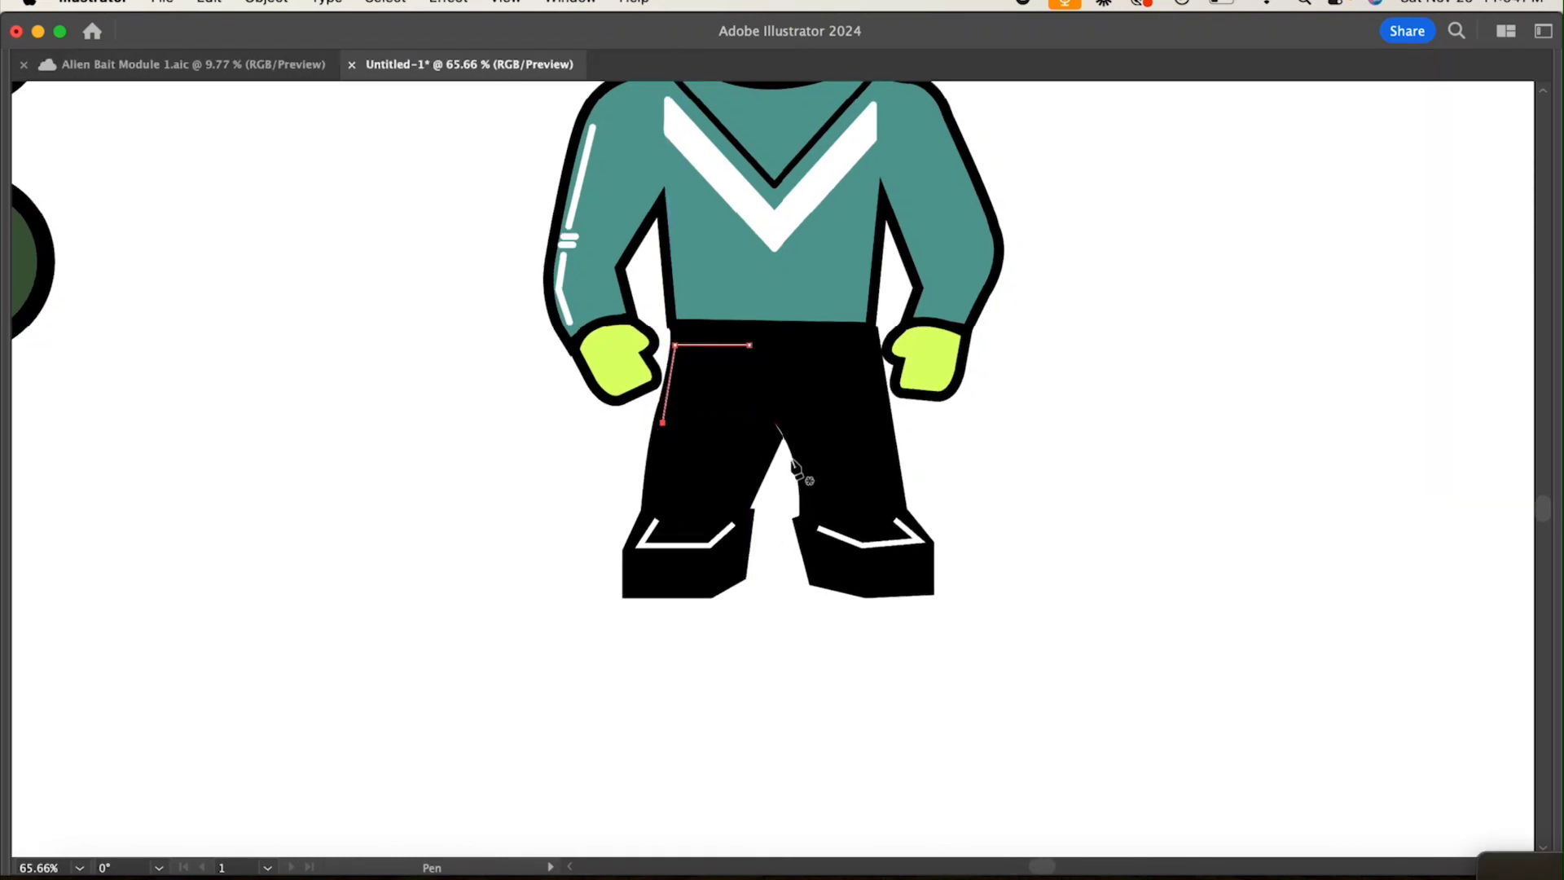
click(662, 440)
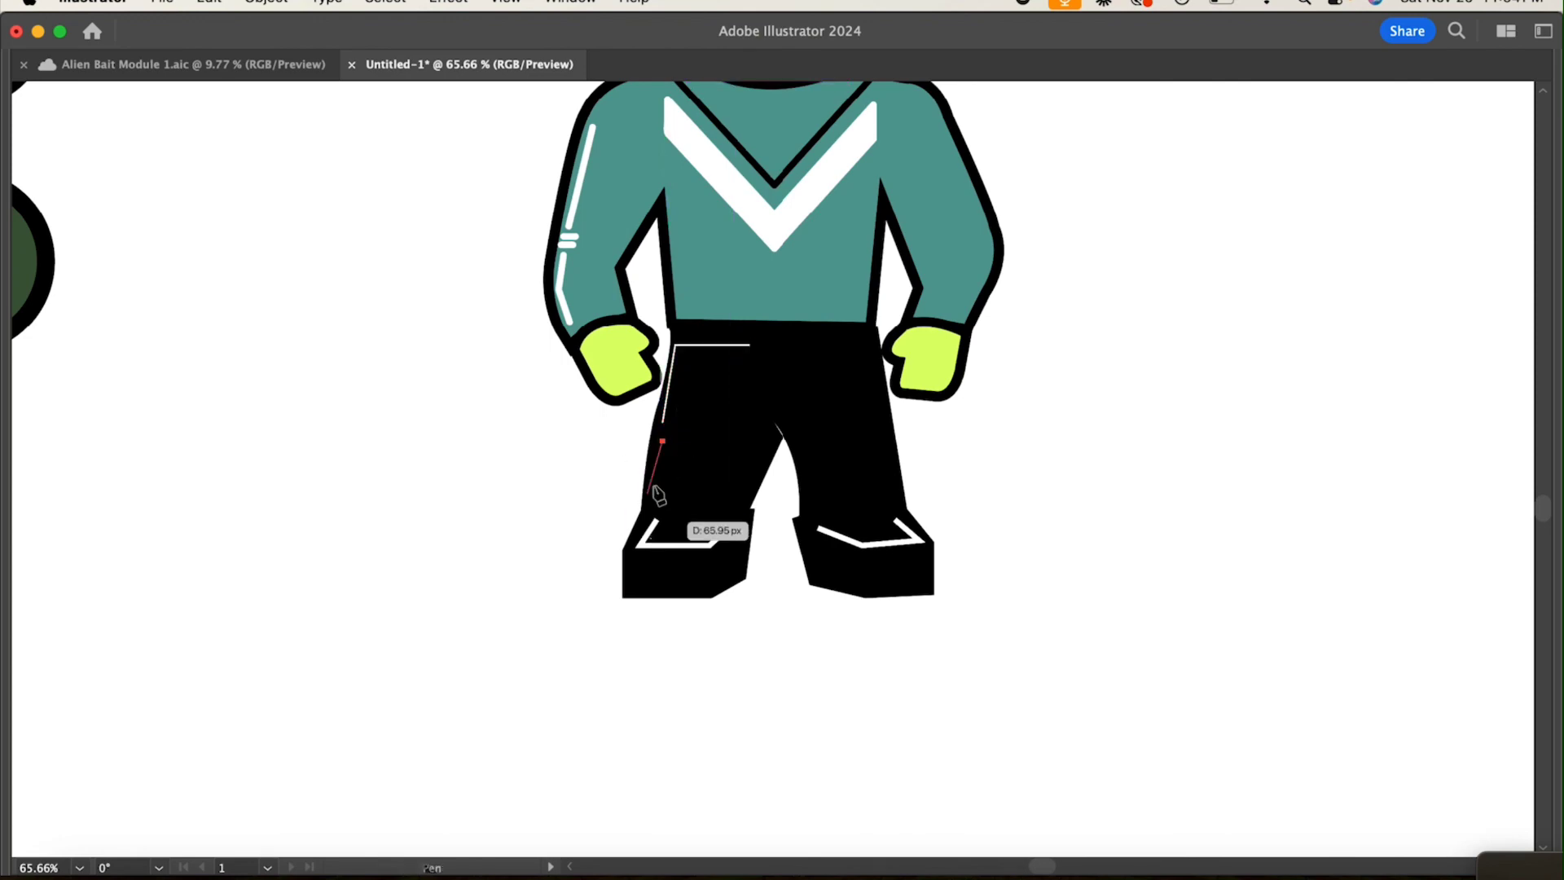
scroll(669, 448, down, 1)
key(Tab)
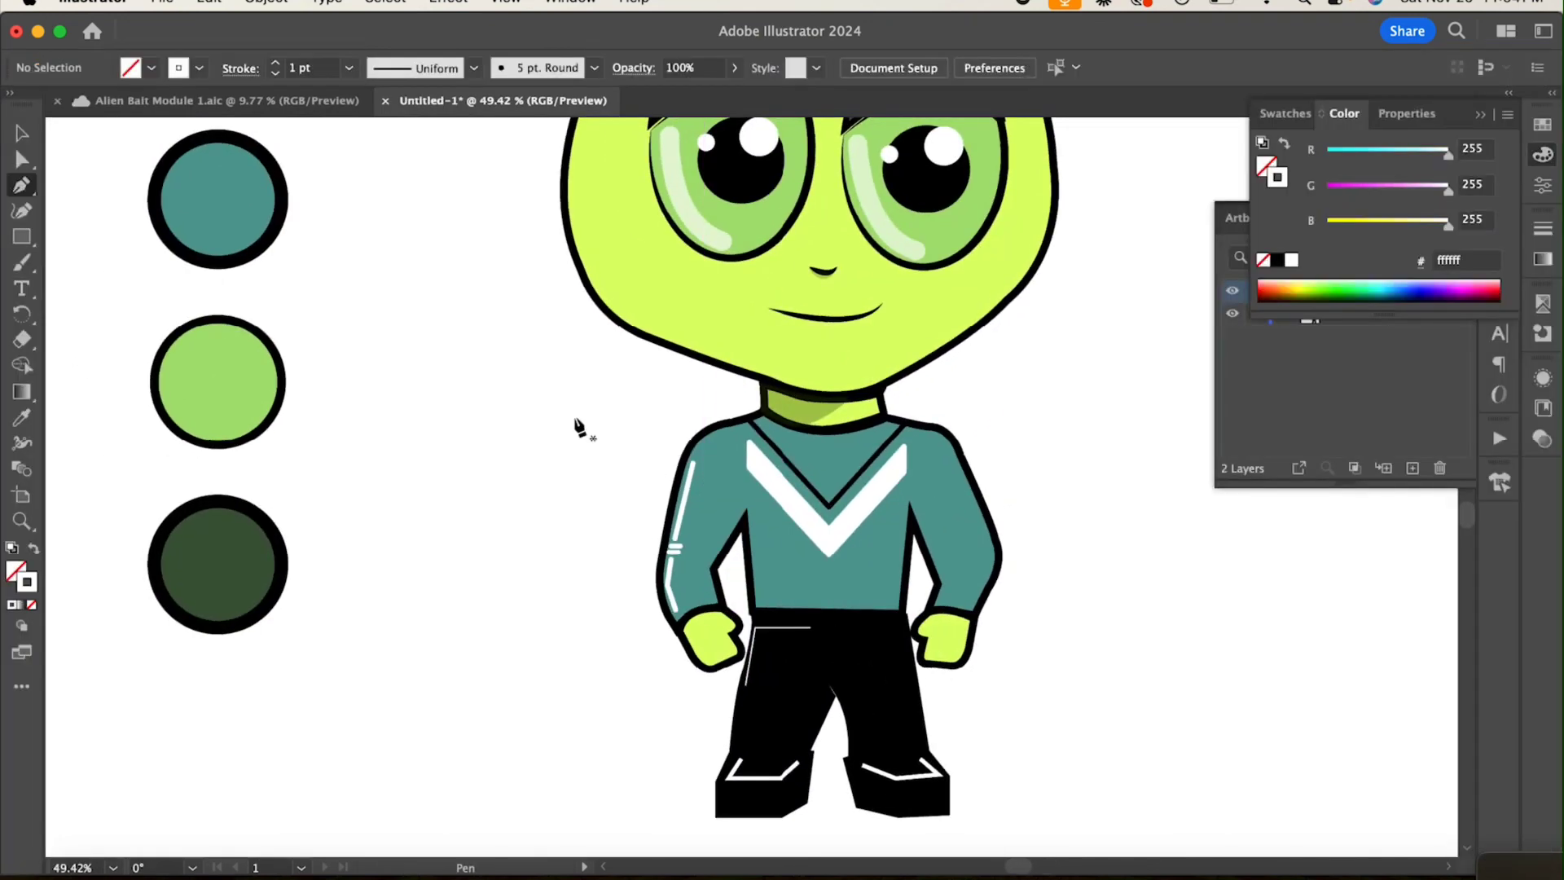
scroll(754, 676, up, 5)
scroll(753, 676, down, 3)
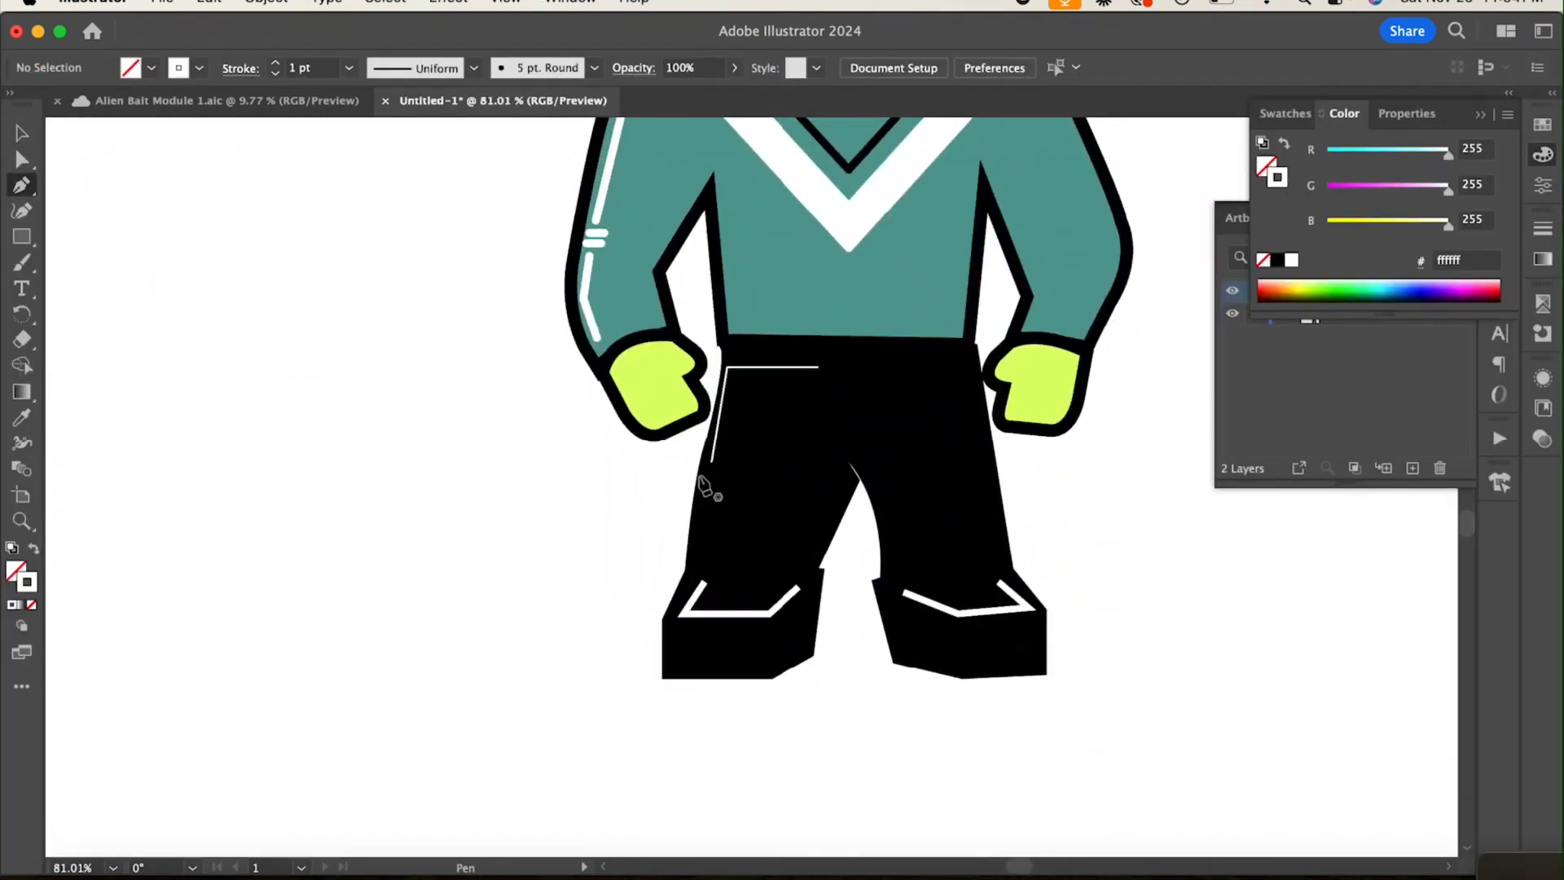
Step: Draw two short parallel white dashes below the corner line on the pants leg
click(704, 476)
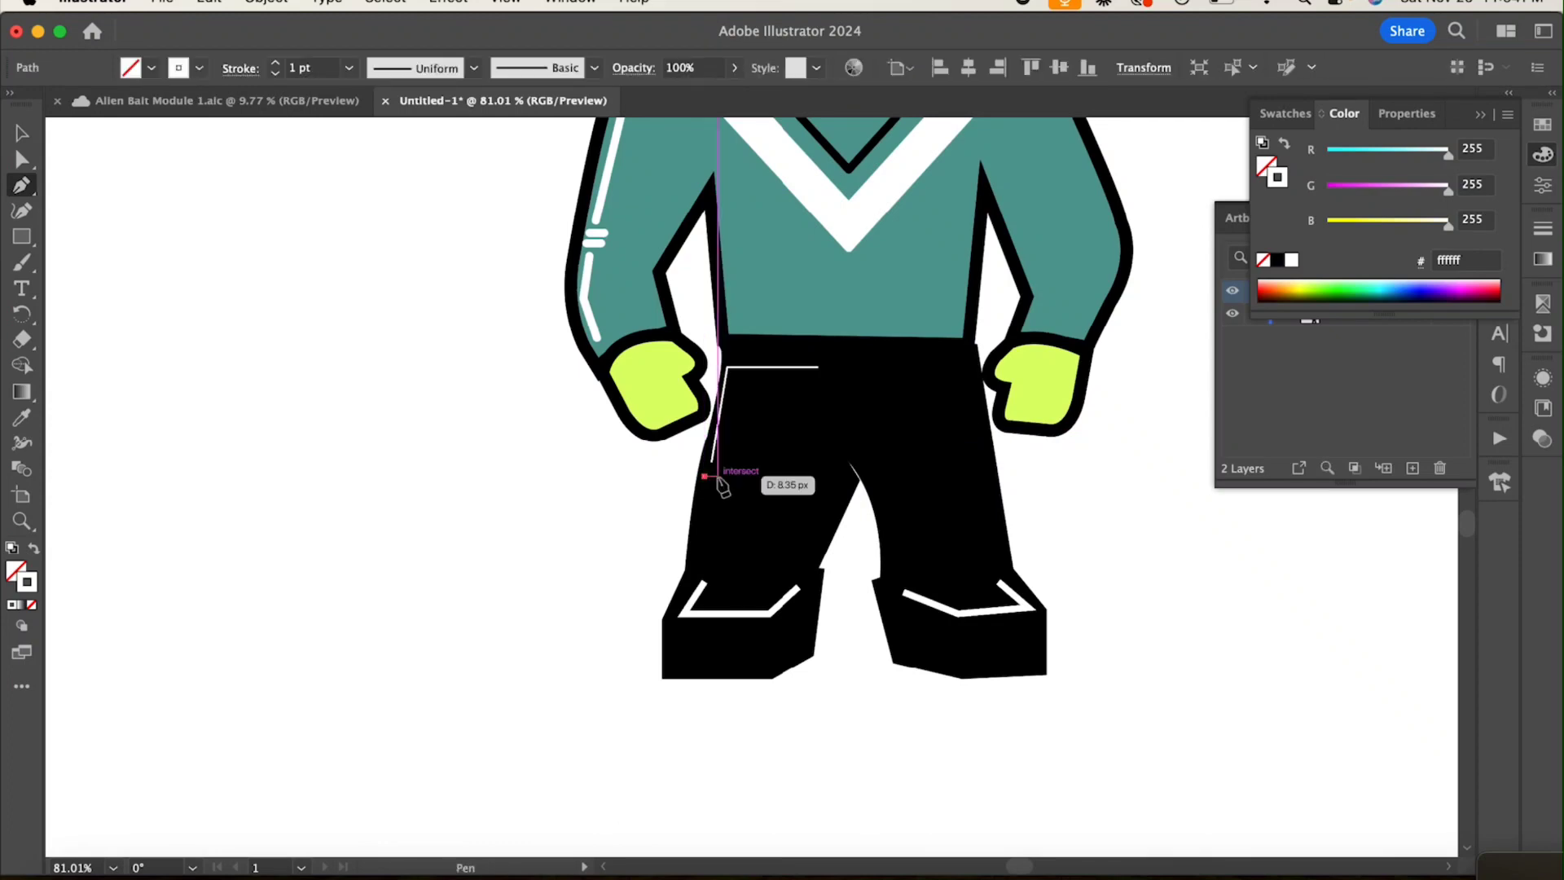
click(718, 477)
click(704, 489)
click(718, 489)
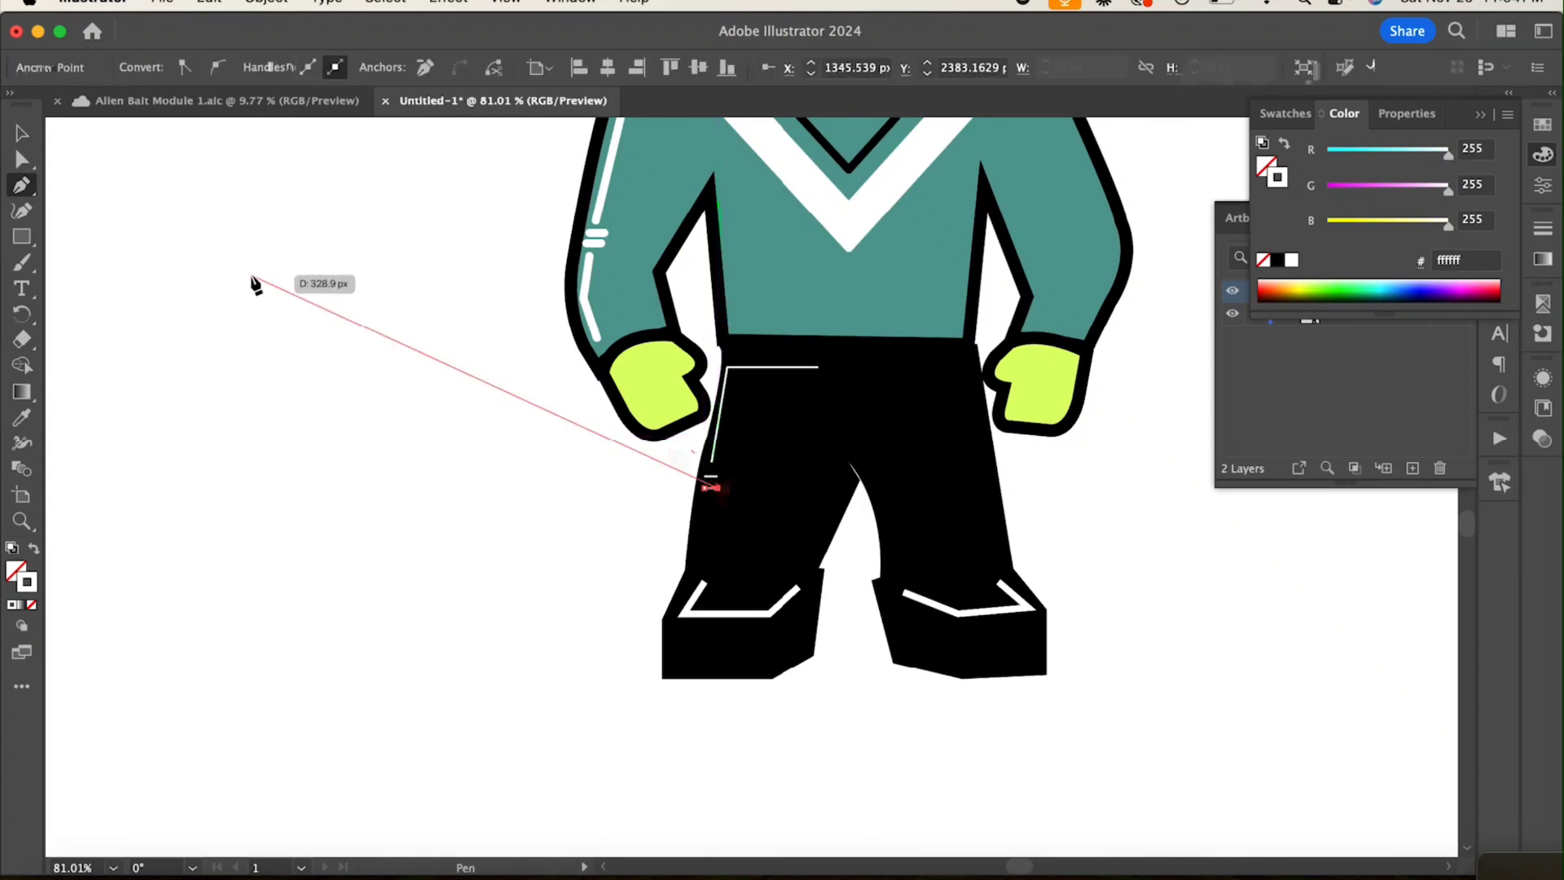
key(Escape)
Step: Add a short slanted line with the 5 pt. Round brush below the pants dashes and shift it slightly inward
click(704, 501)
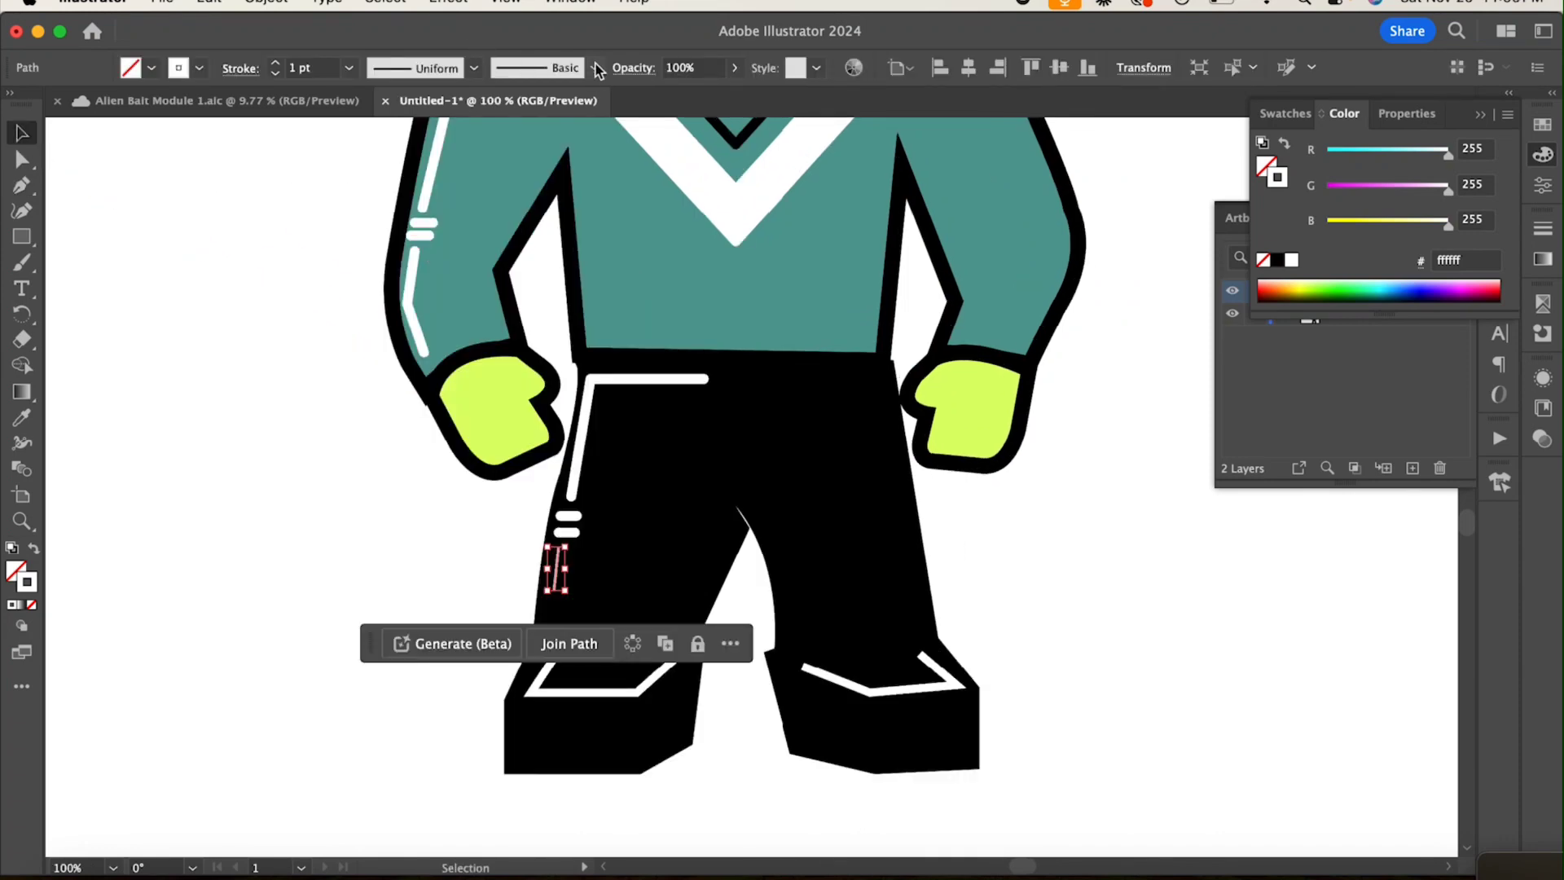
click(595, 68)
click(398, 118)
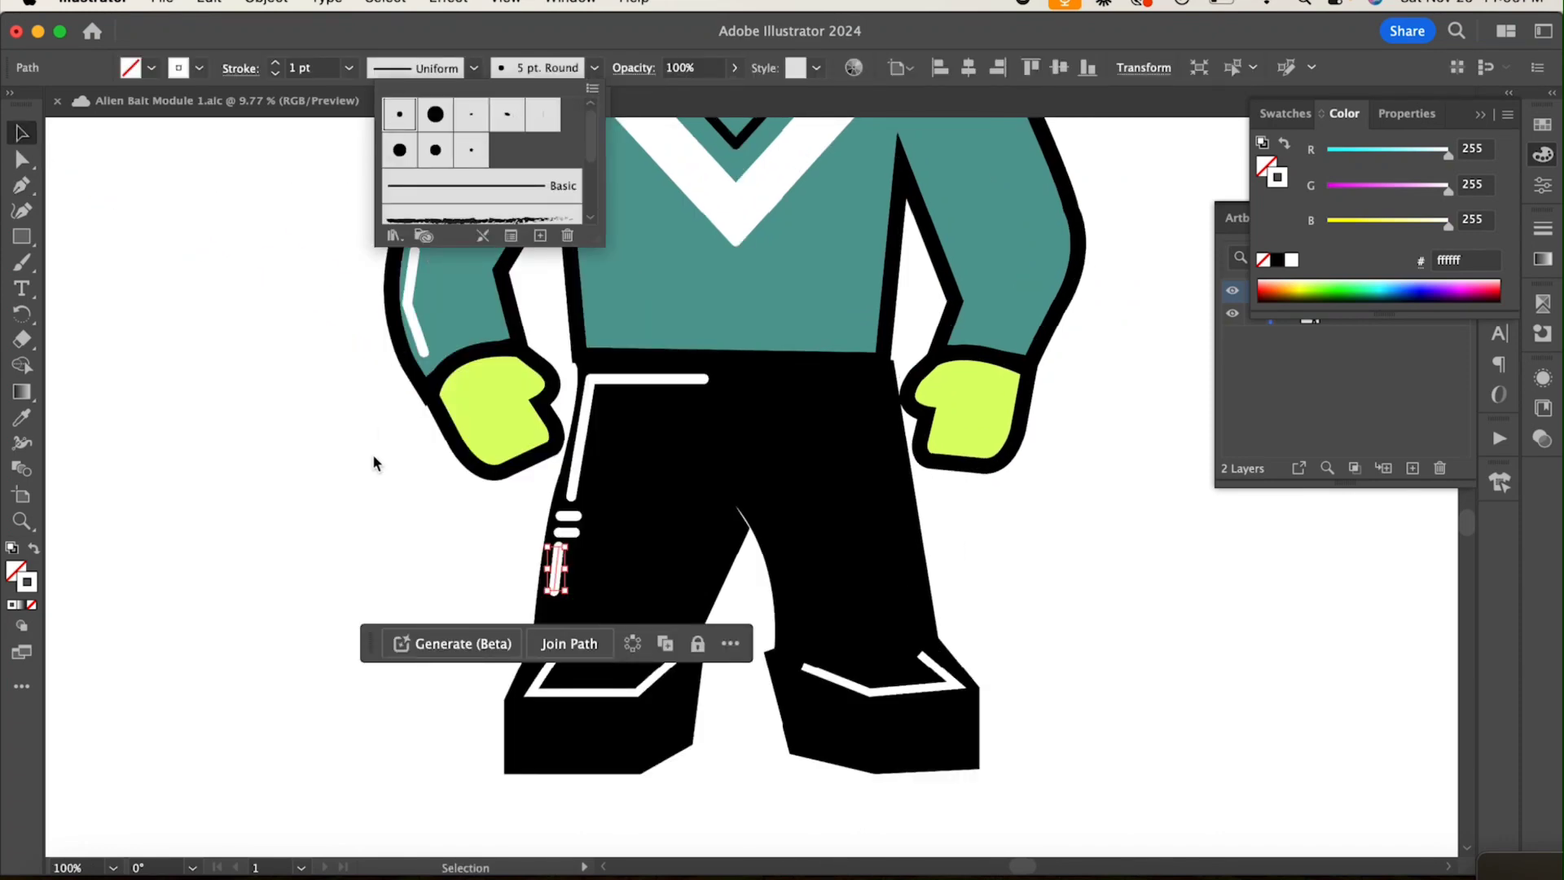
key(Escape)
click(297, 531)
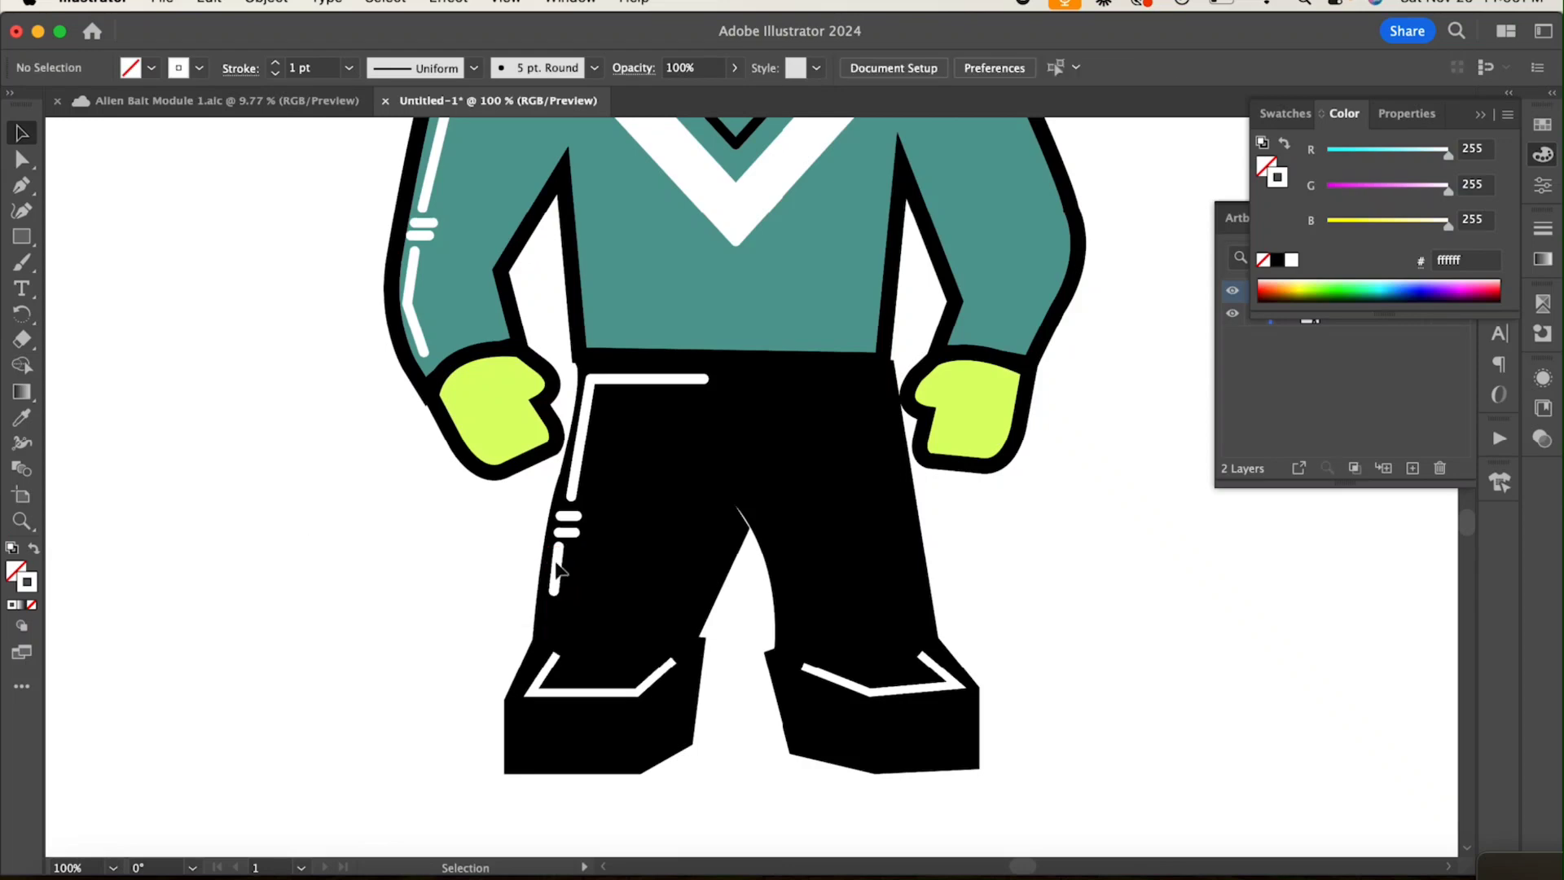
click(556, 574)
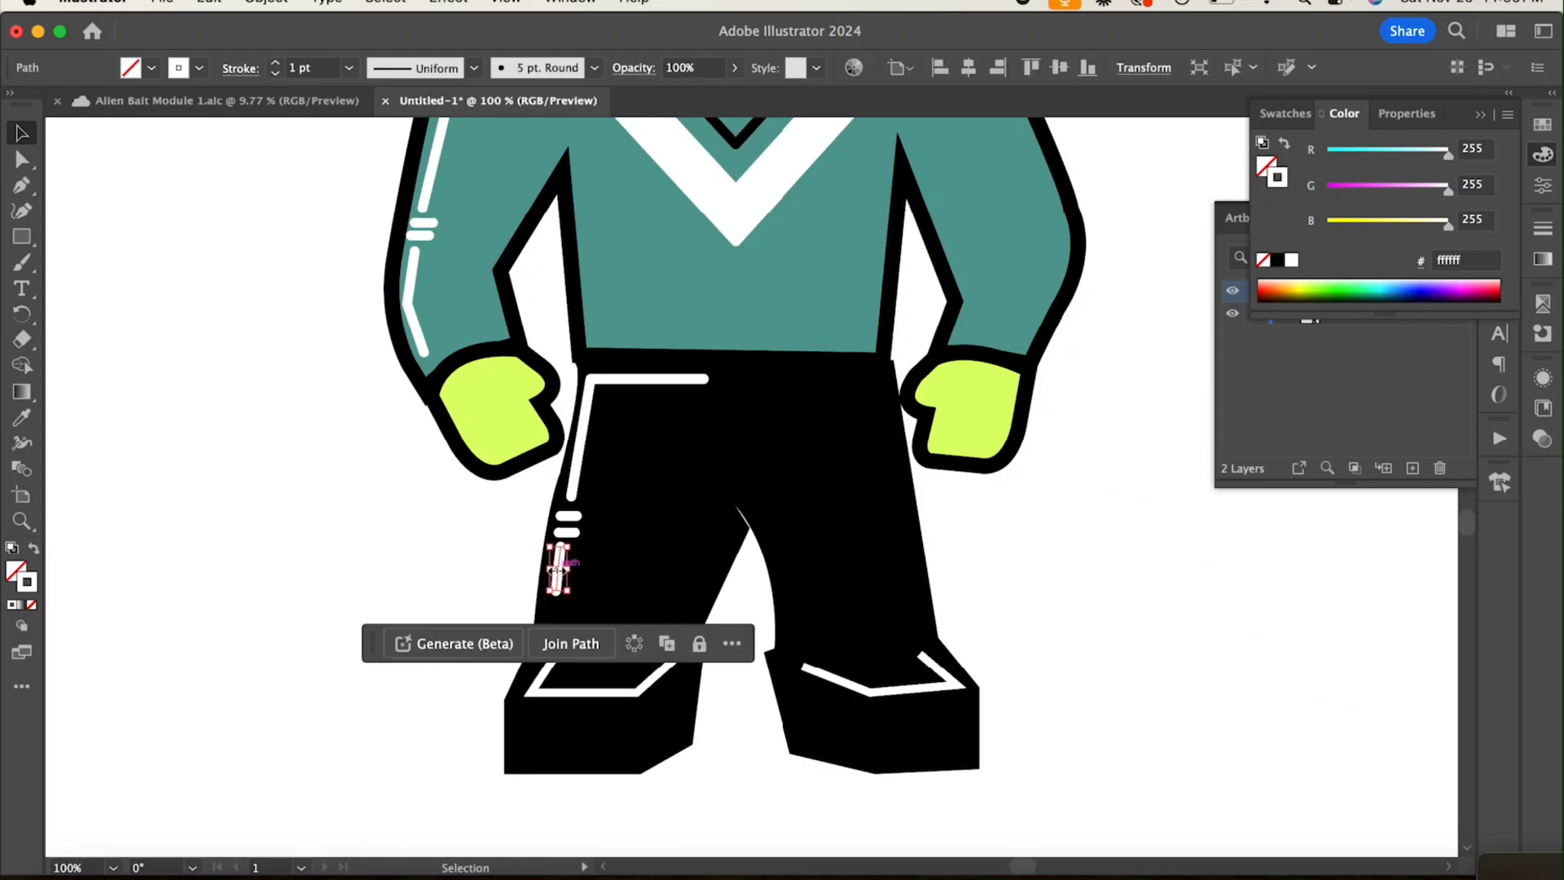
click(405, 548)
Step: Lock the recolor layer and draw a closed curved shadow shape with no fill over the left hand's outer side, from wrist to lower edge
scroll(405, 548, down, 3)
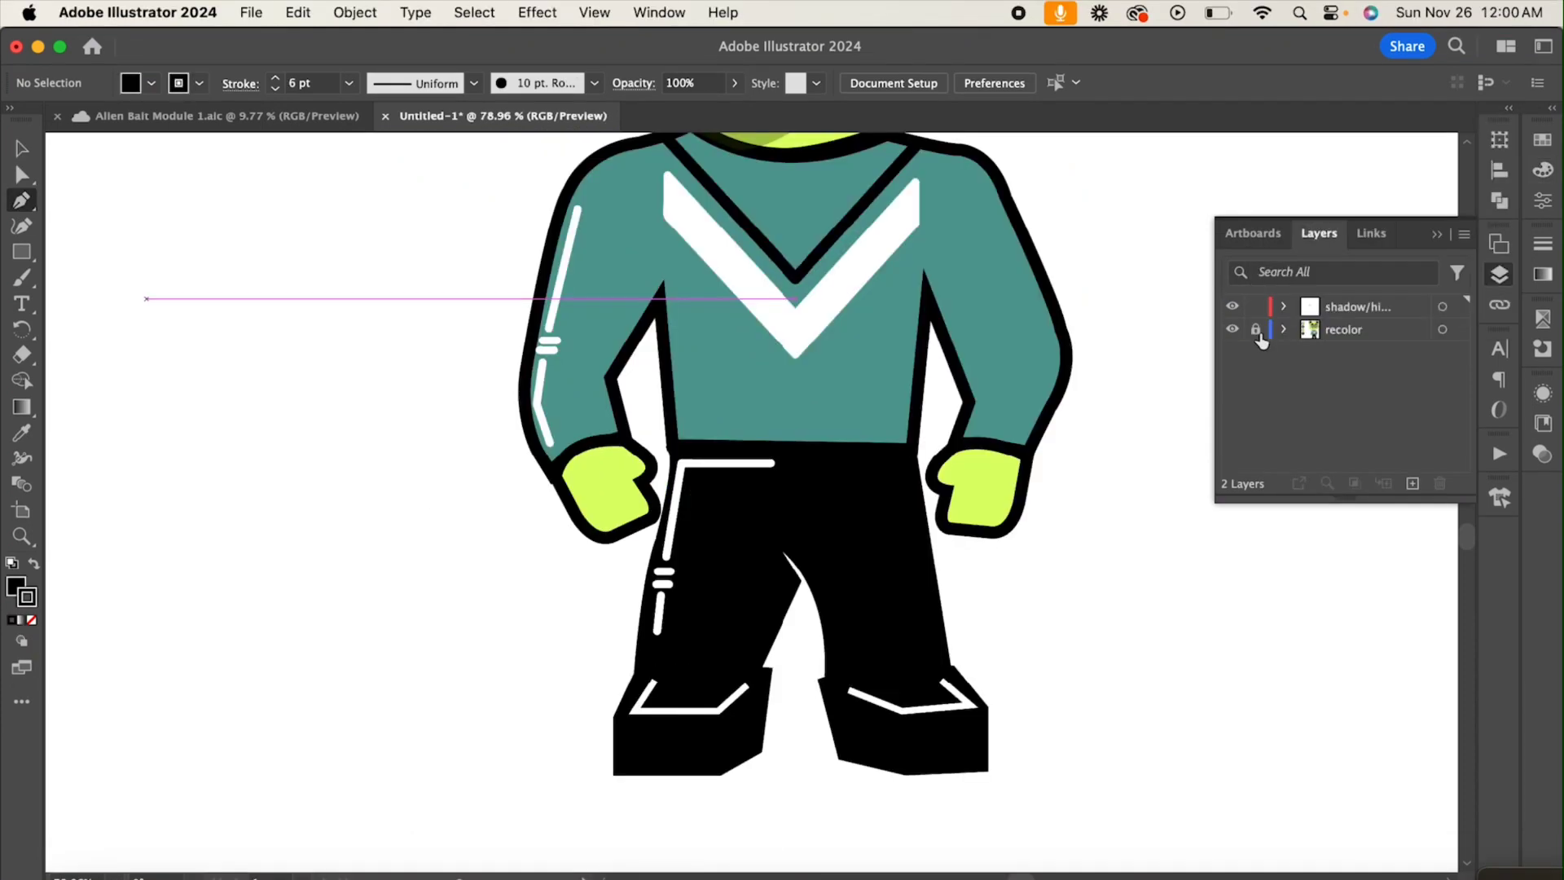
click(1256, 331)
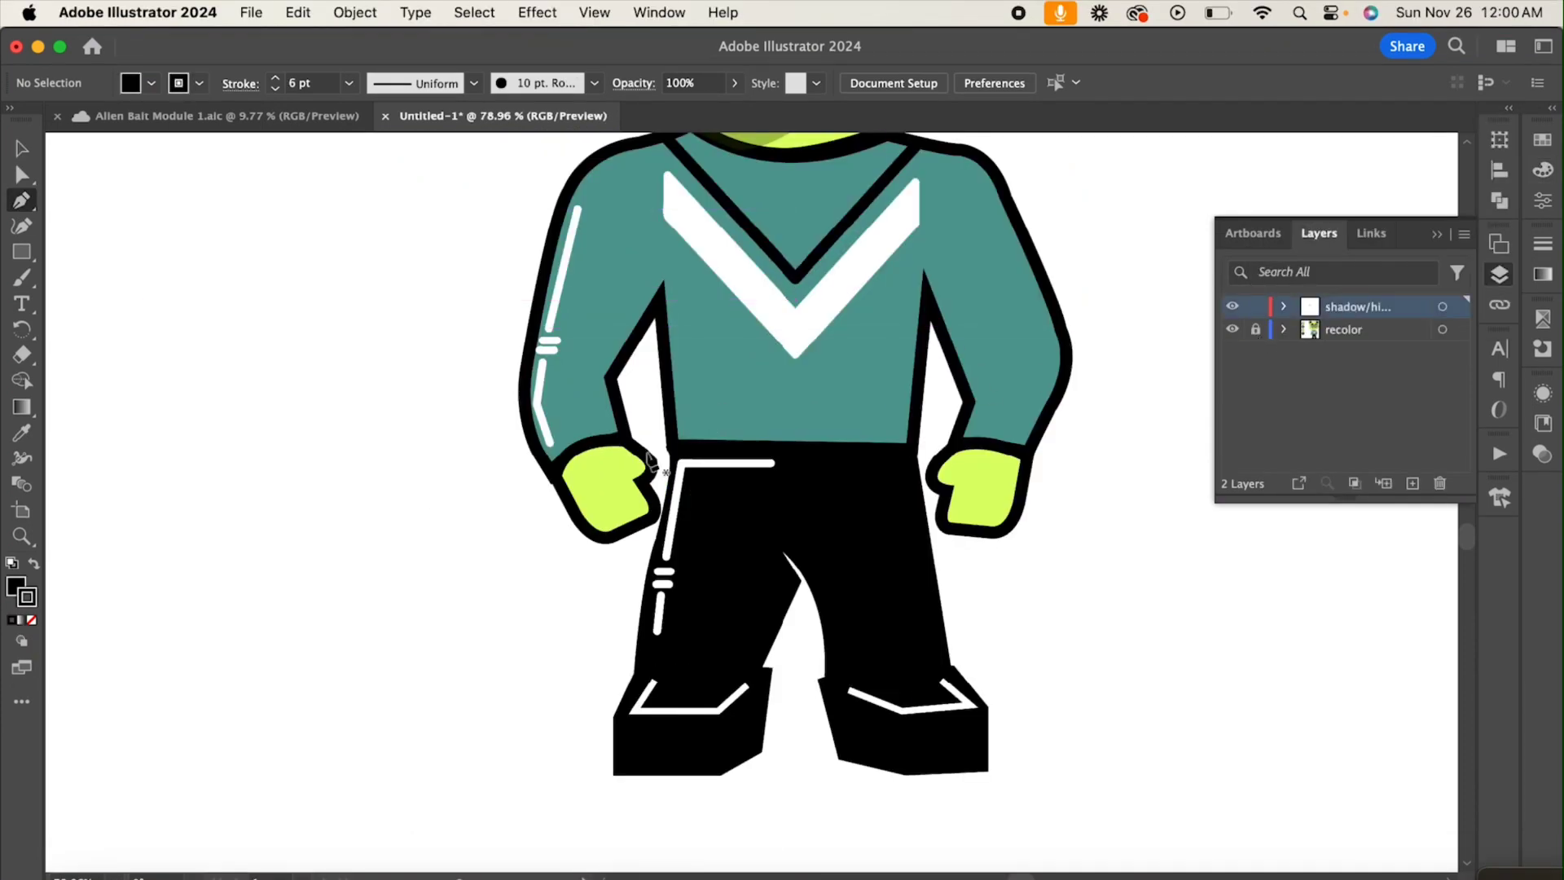
click(619, 443)
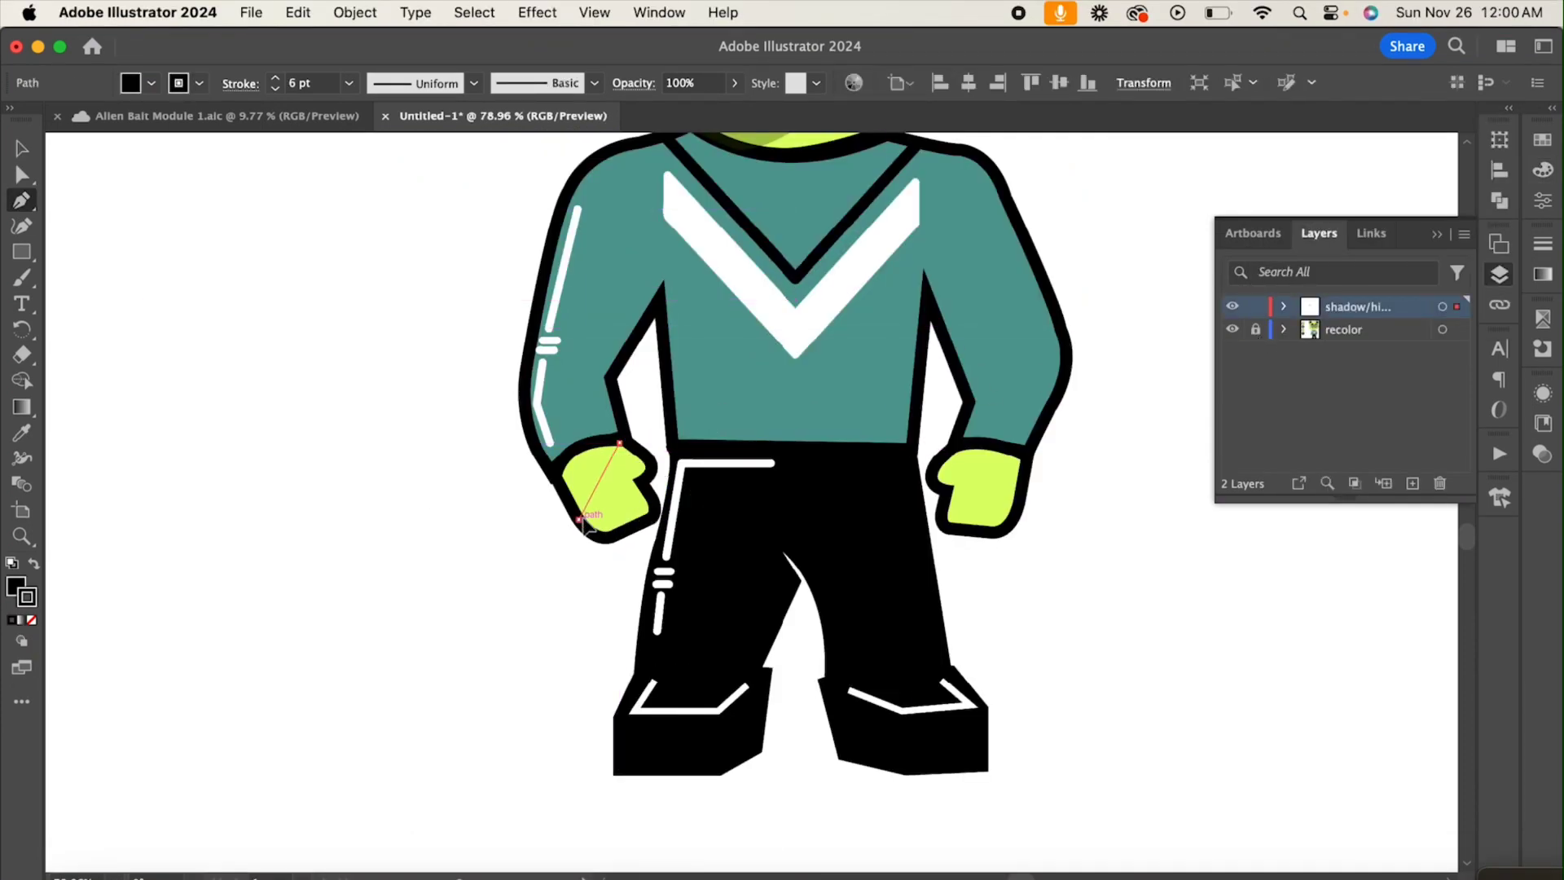
drag(578, 520, 593, 547)
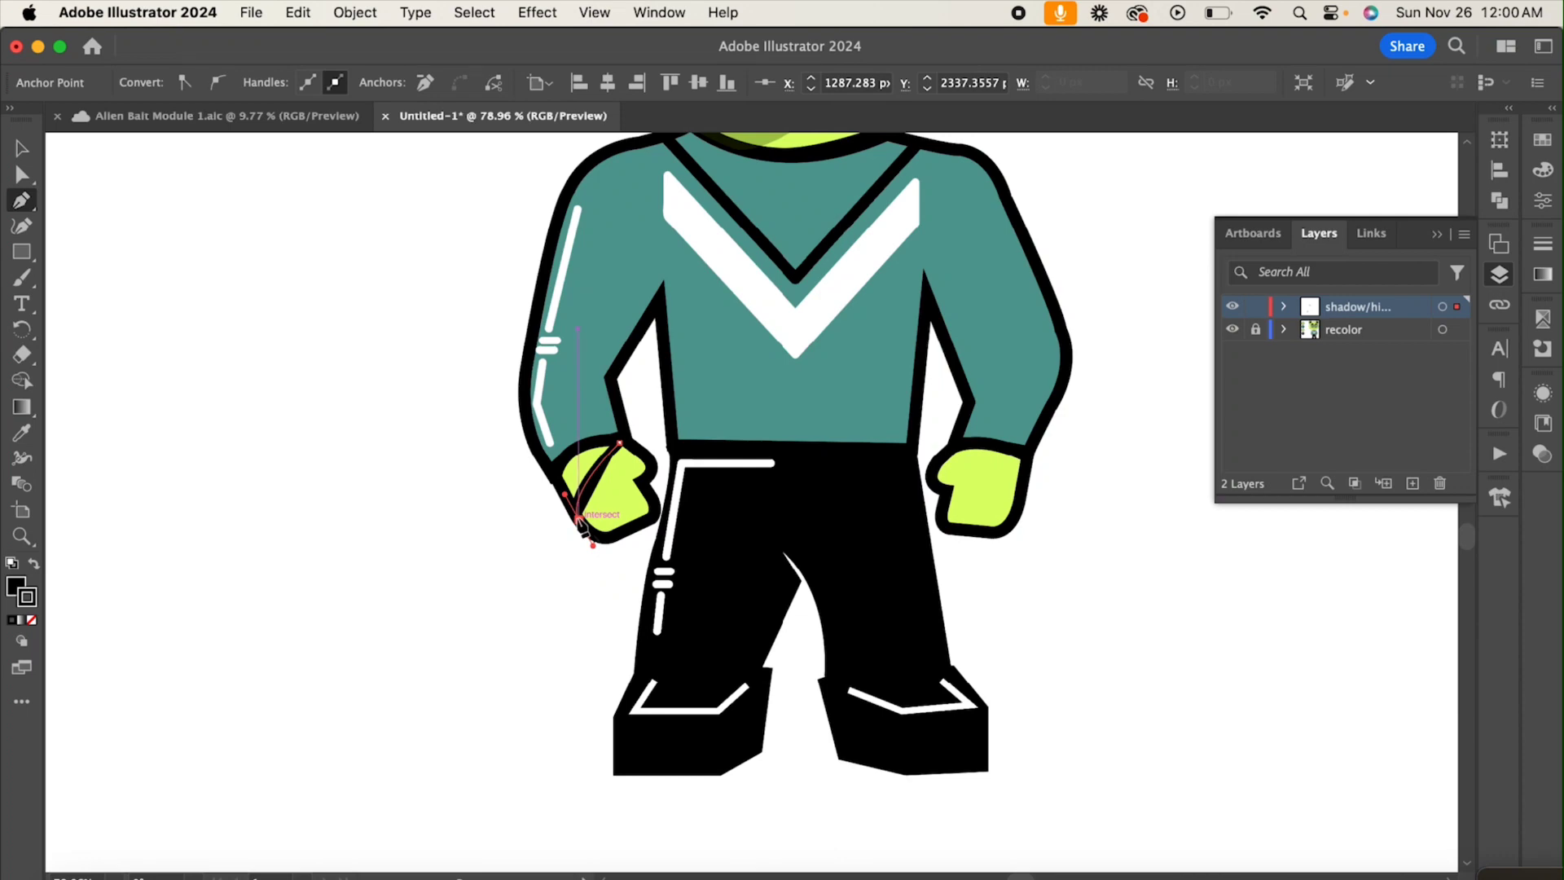
click(14, 586)
click(31, 620)
click(31, 599)
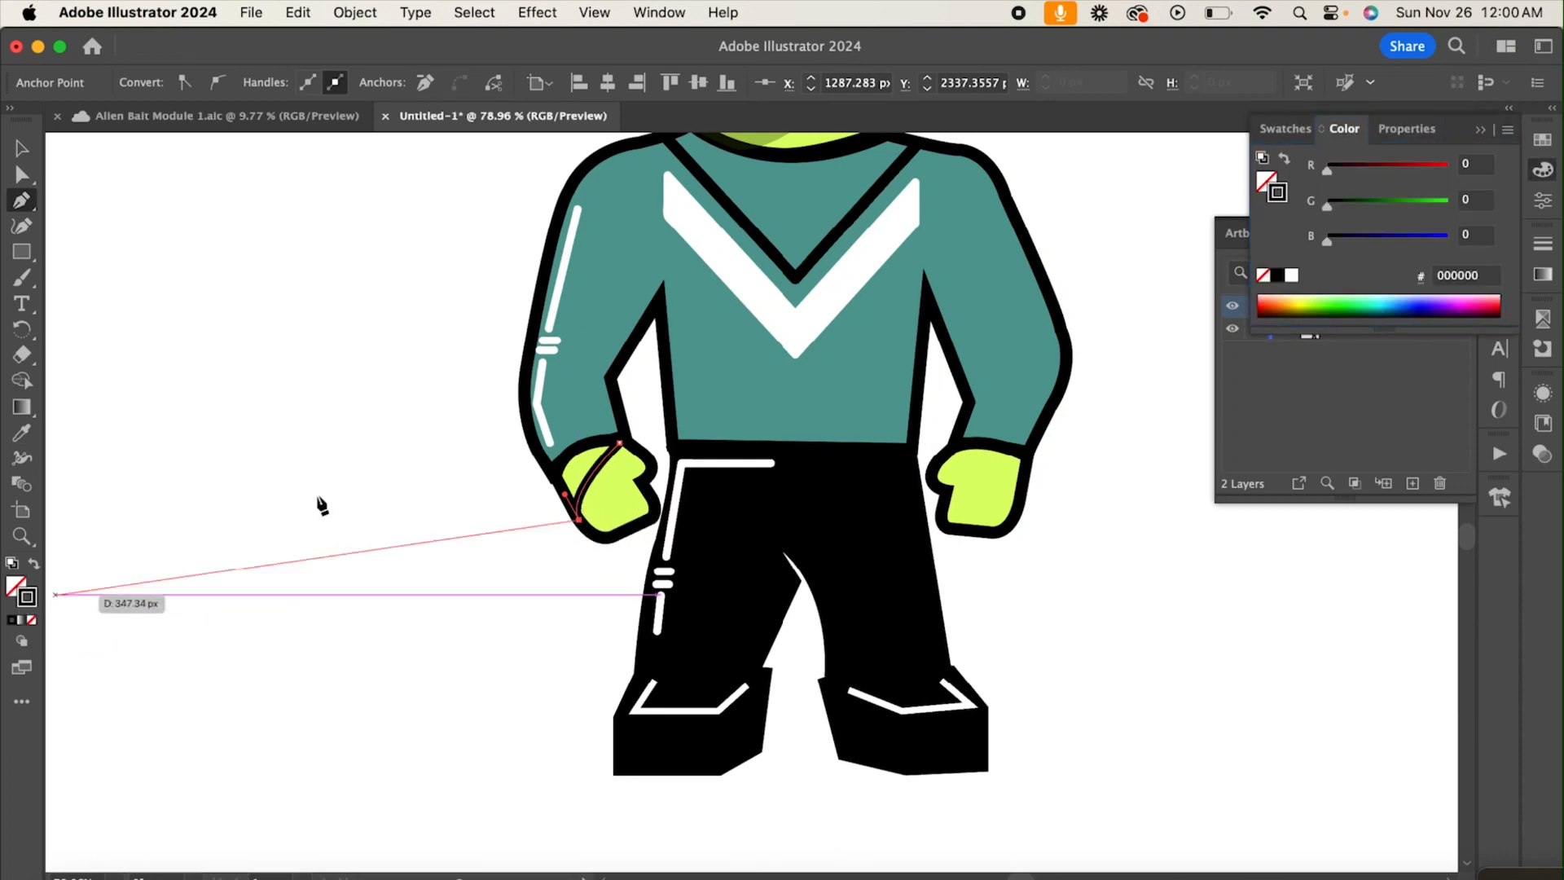
drag(607, 533, 557, 482)
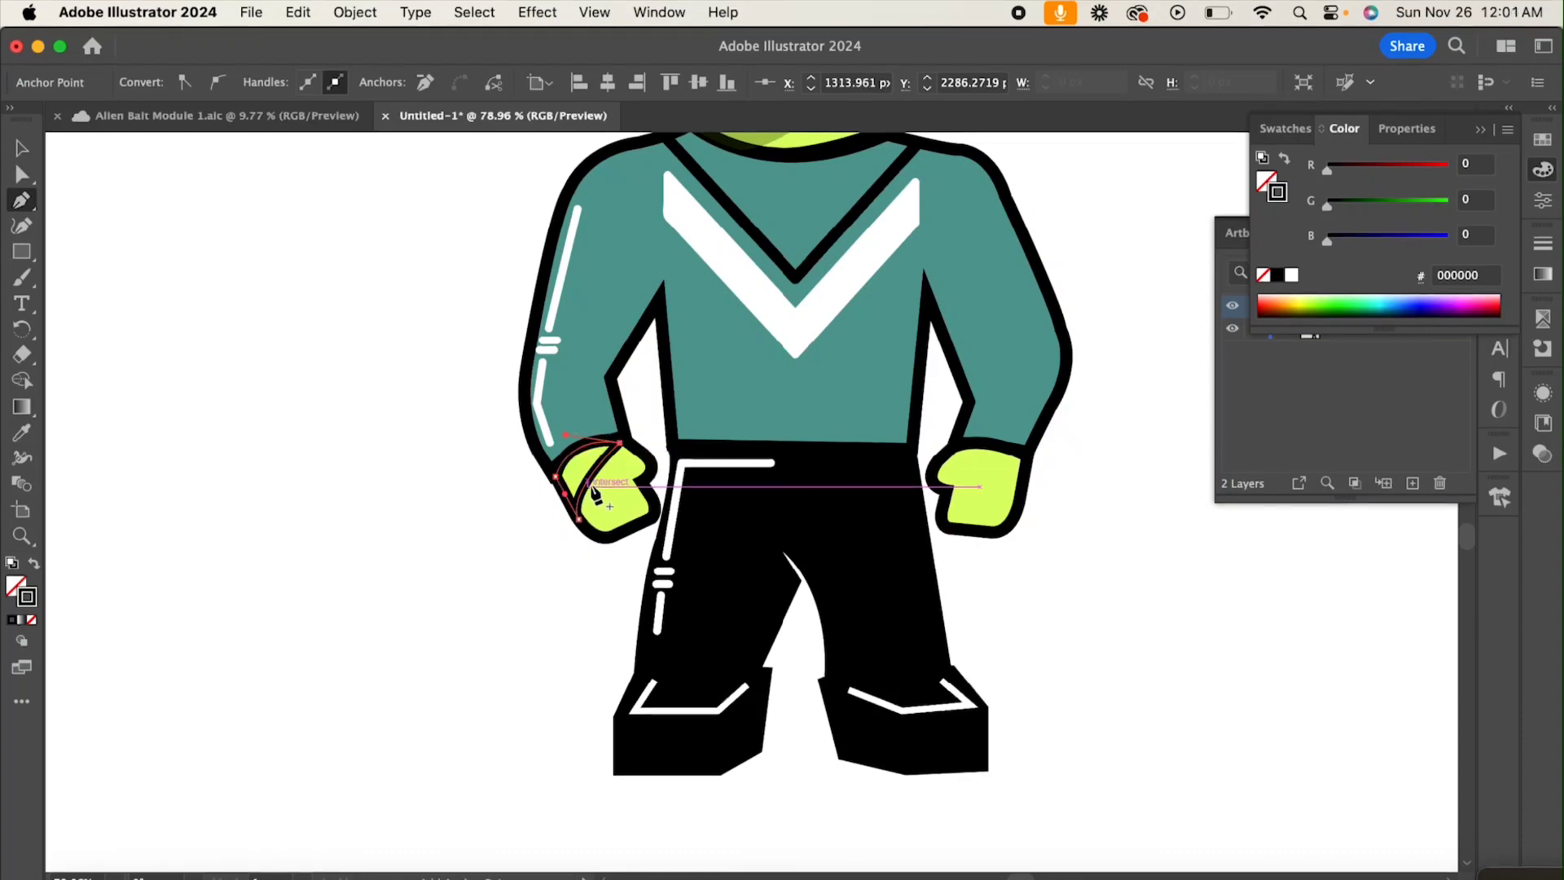
Step: Copy the neck shadow's dark green color and 31% opacity onto the left hand's shadow shape with the Eyedropper
key(v)
scroll(345, 411, up, 3)
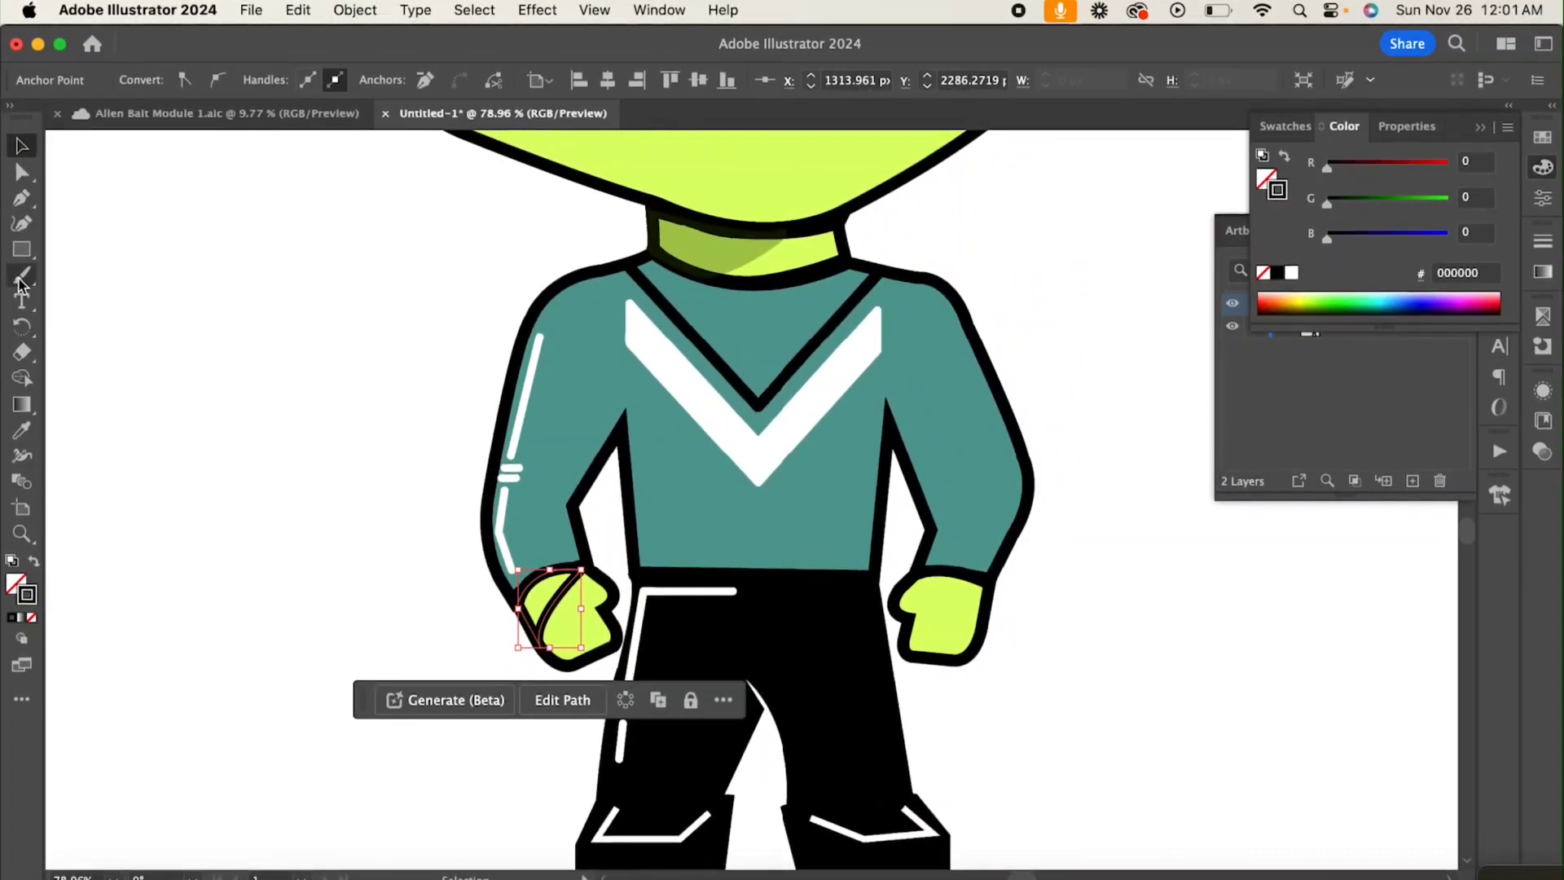
click(25, 430)
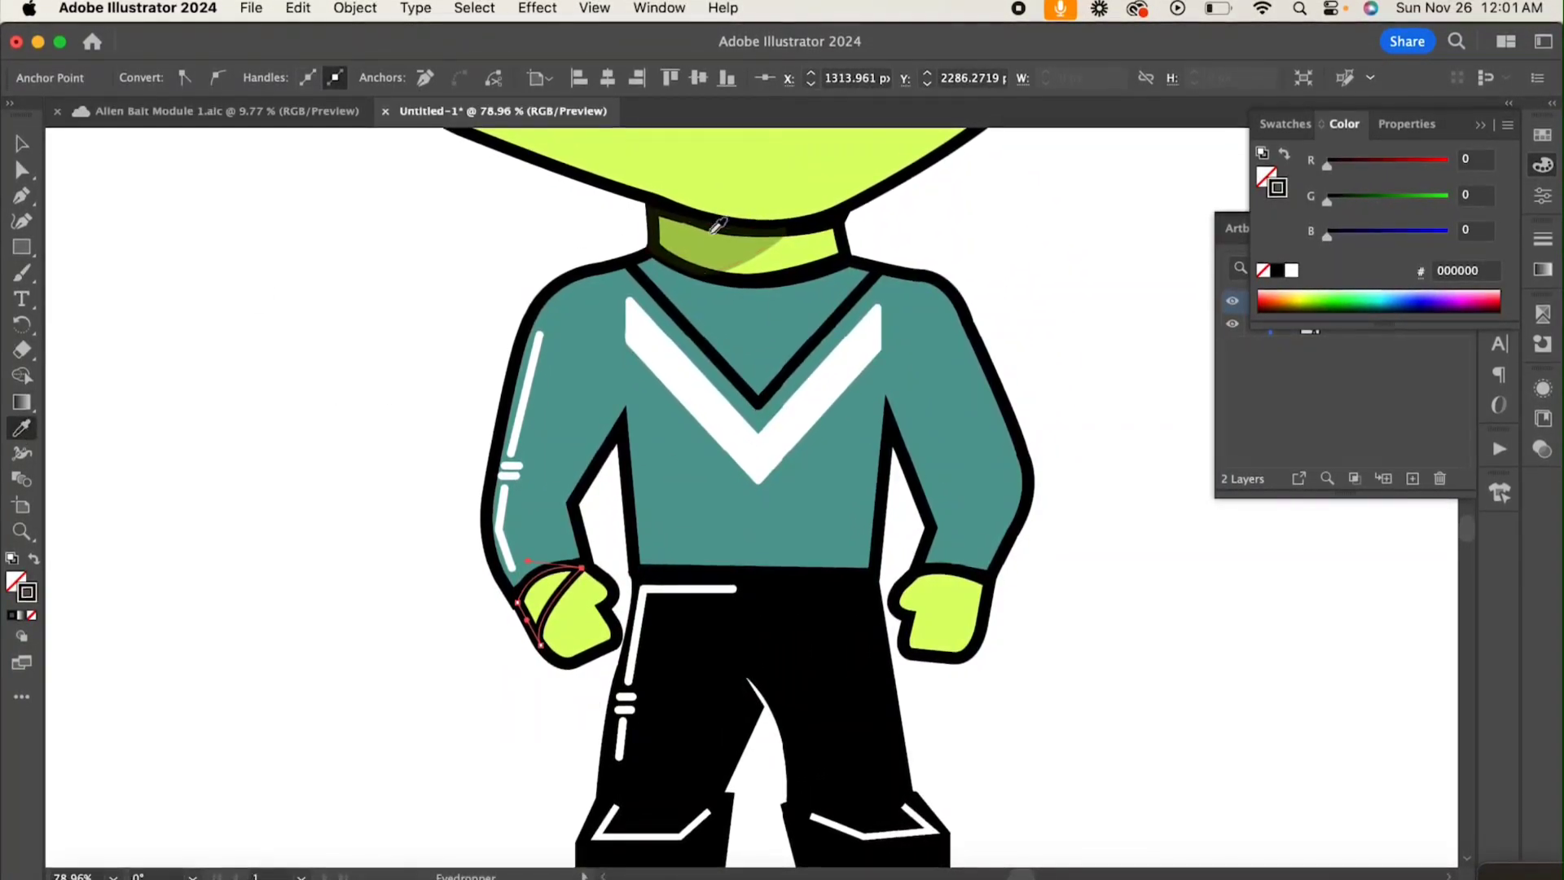
click(700, 244)
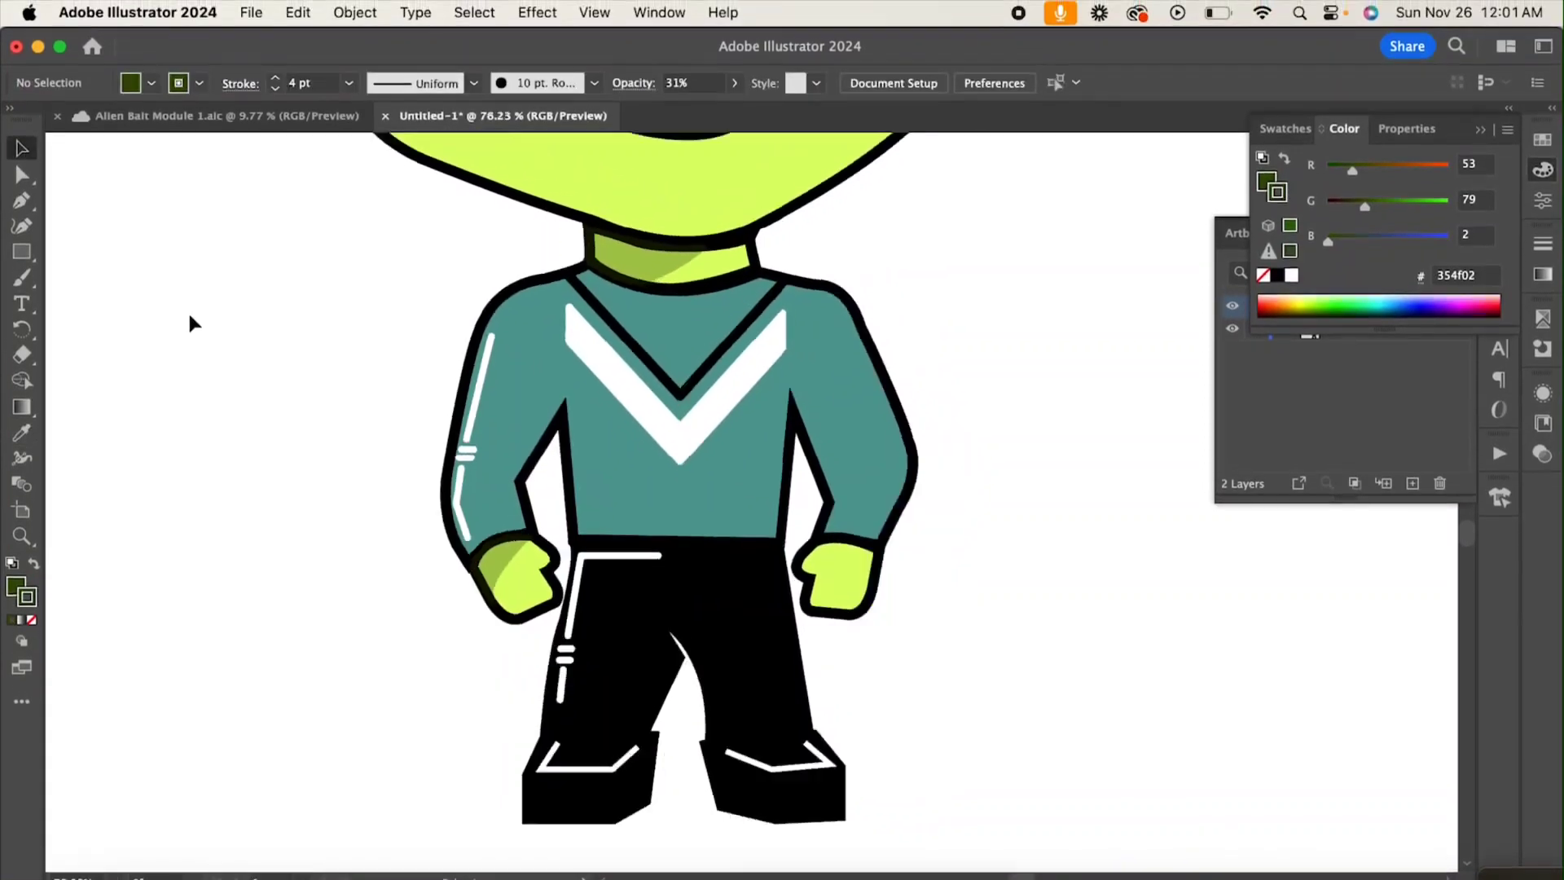
scroll(190, 316, down, 5)
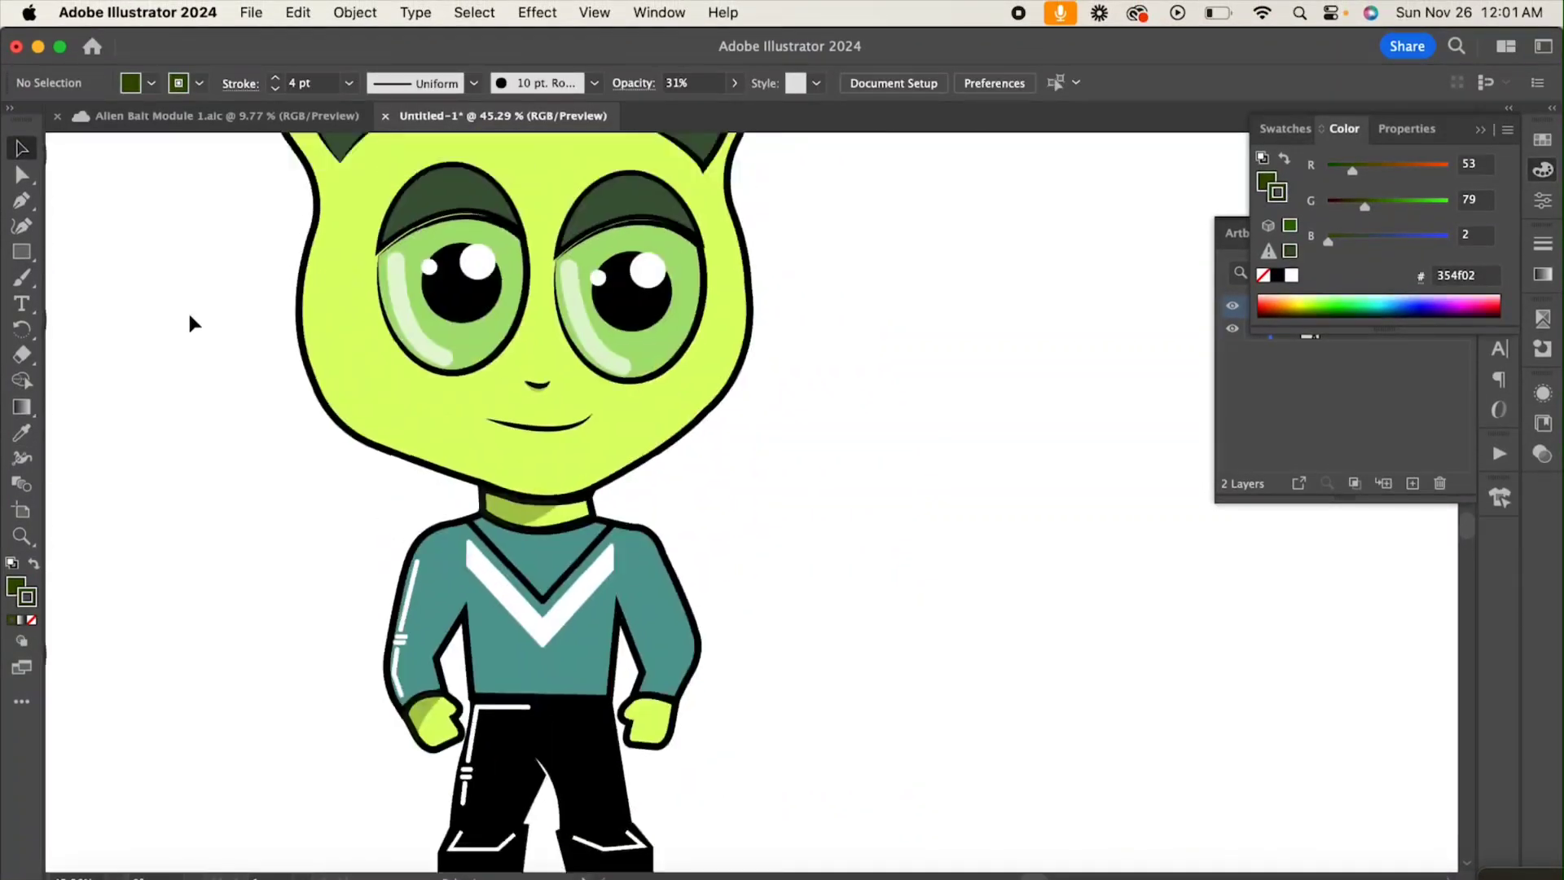
Step: Draw a closed crescent with the Pen tool along the left ear's upper rim, from its outer edge to its inner base
scroll(205, 311, up, 1)
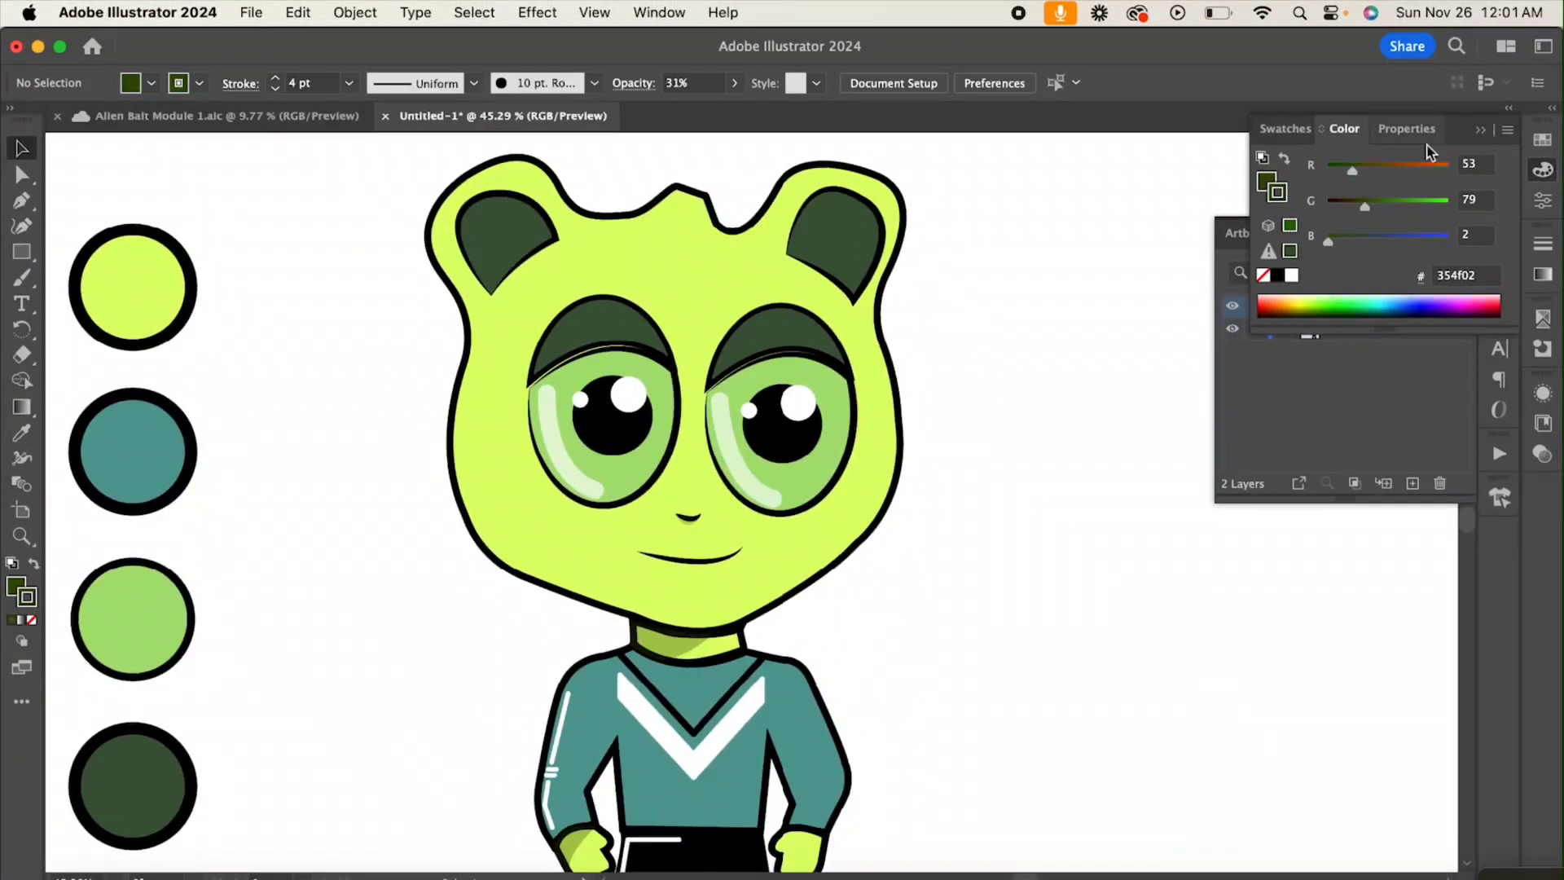
click(1479, 132)
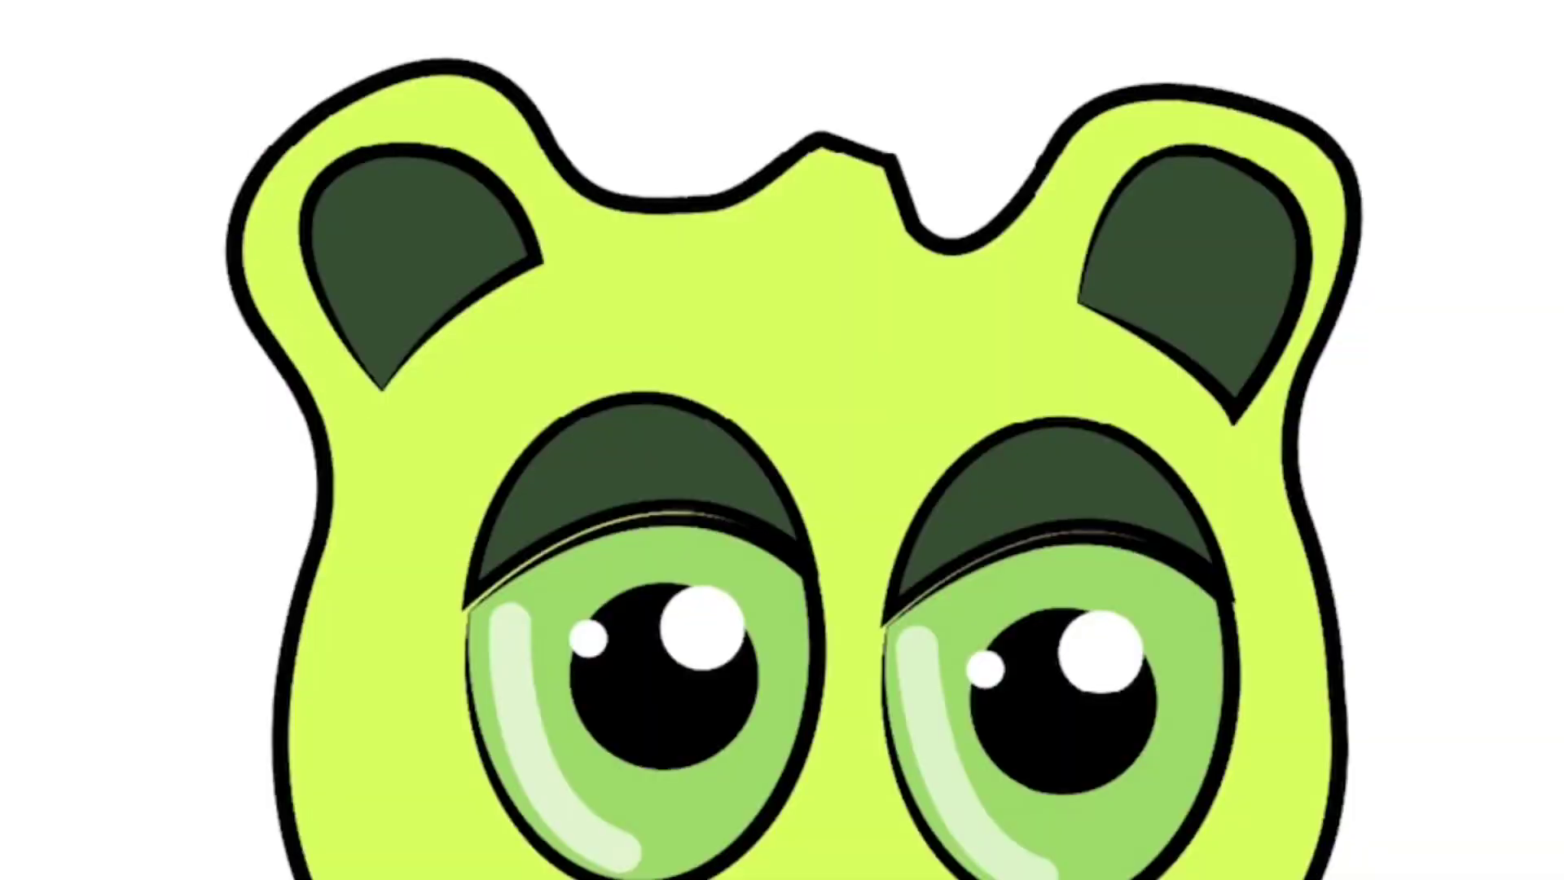
click(62, 2)
click(61, 18)
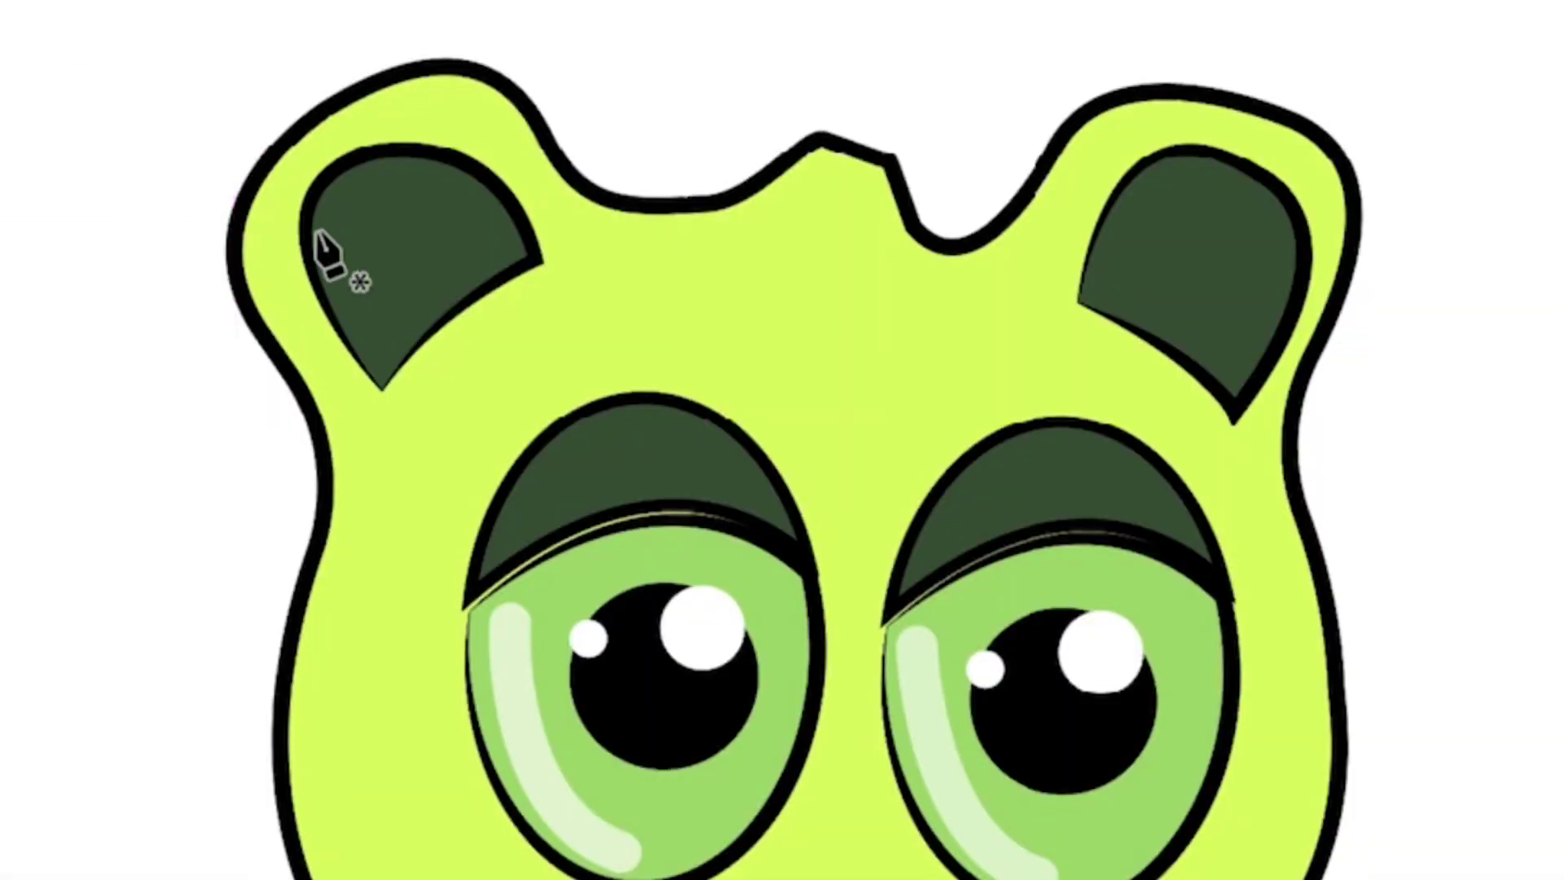
click(247, 191)
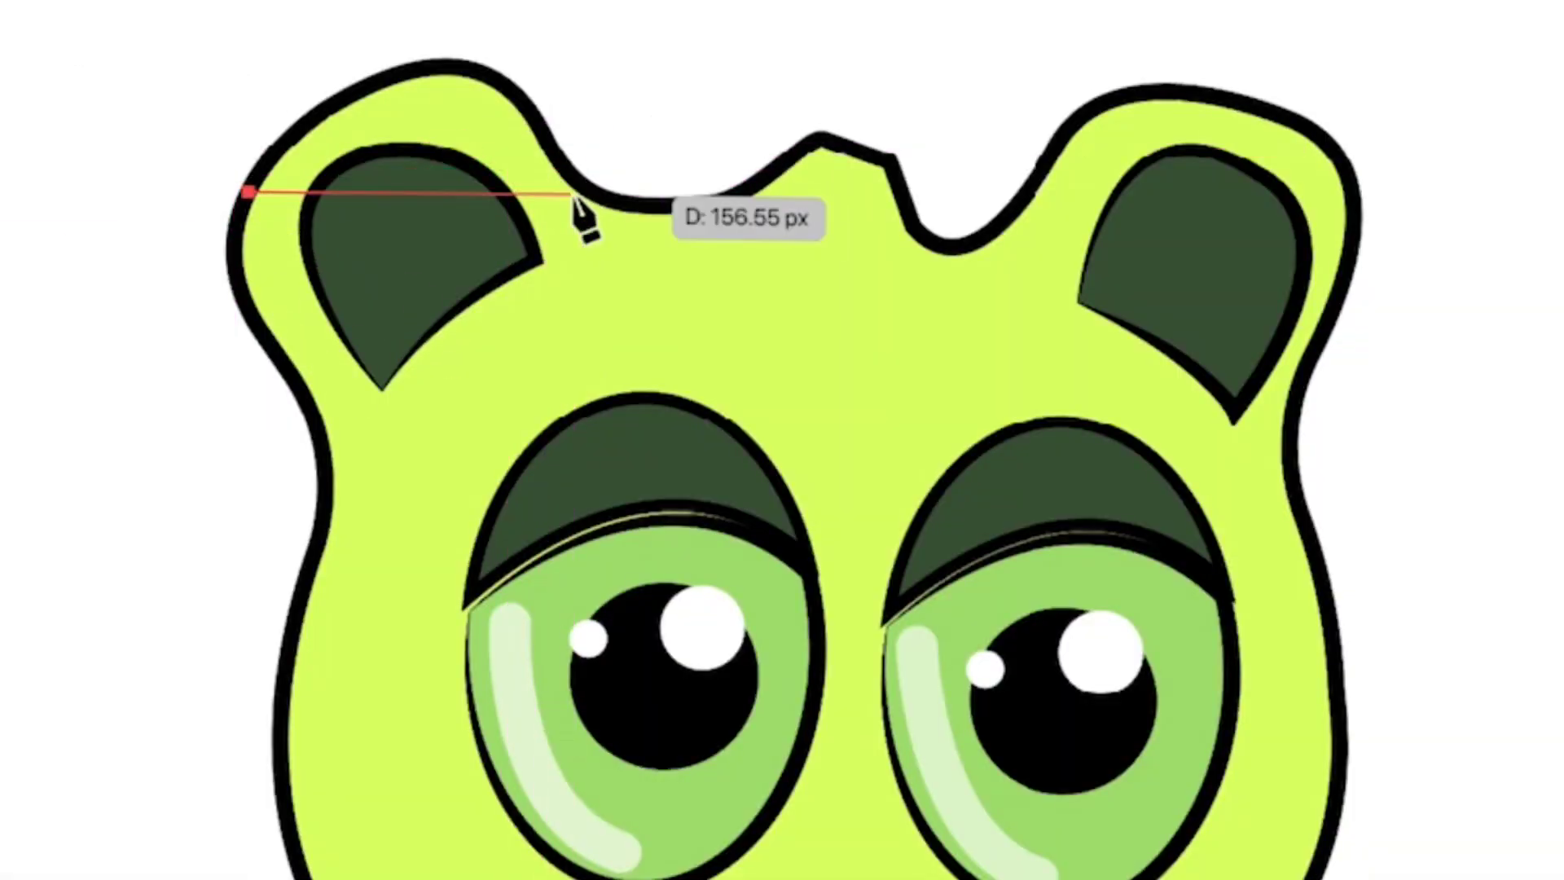
drag(572, 196, 716, 383)
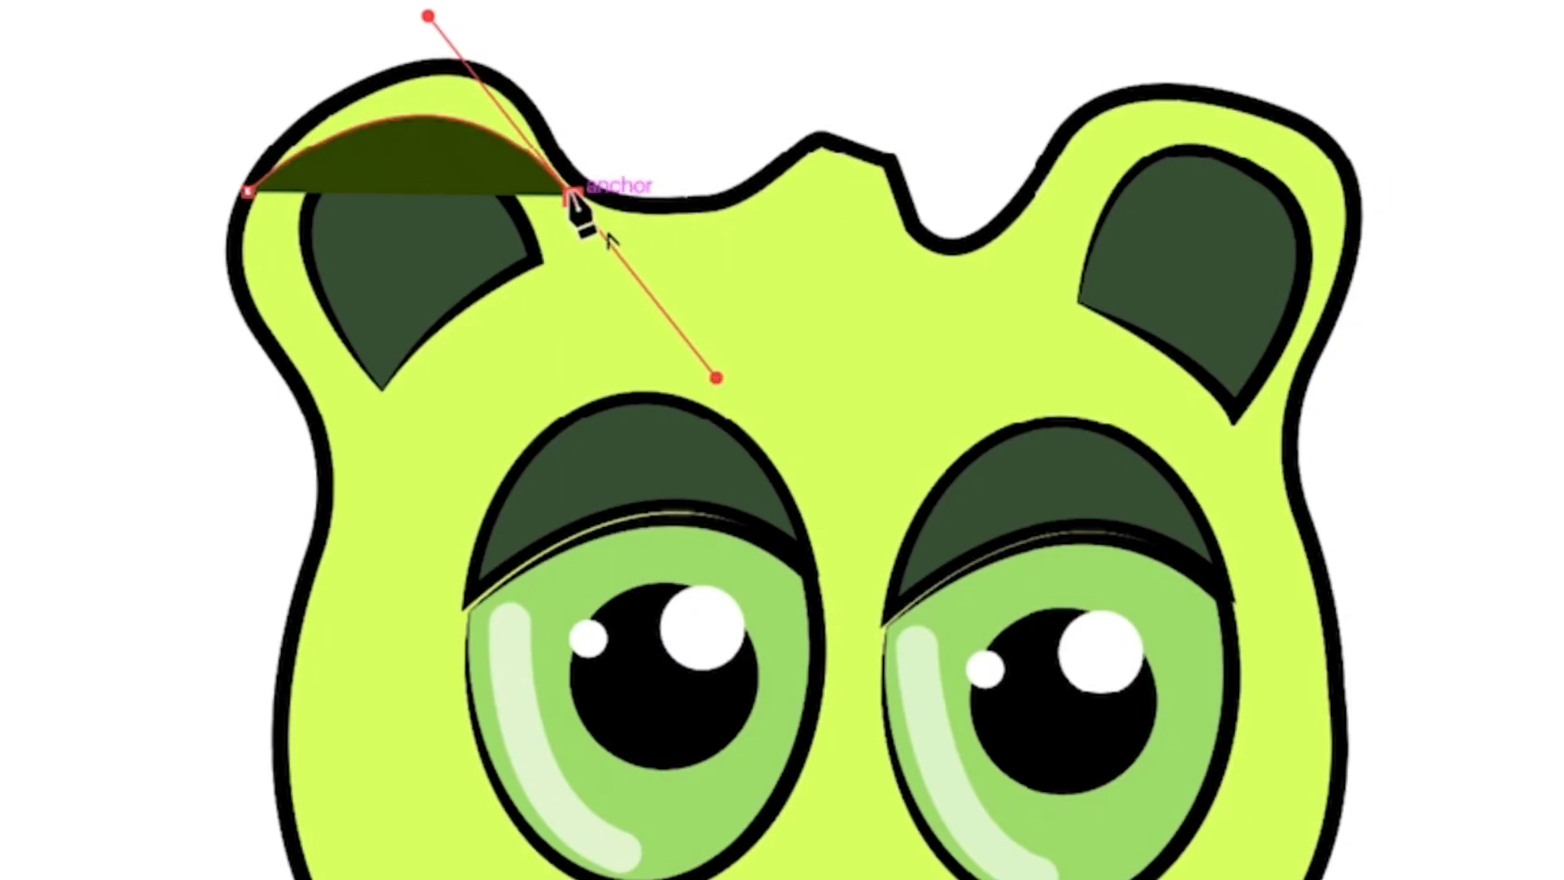
drag(474, 71, 438, 82)
click(474, 71)
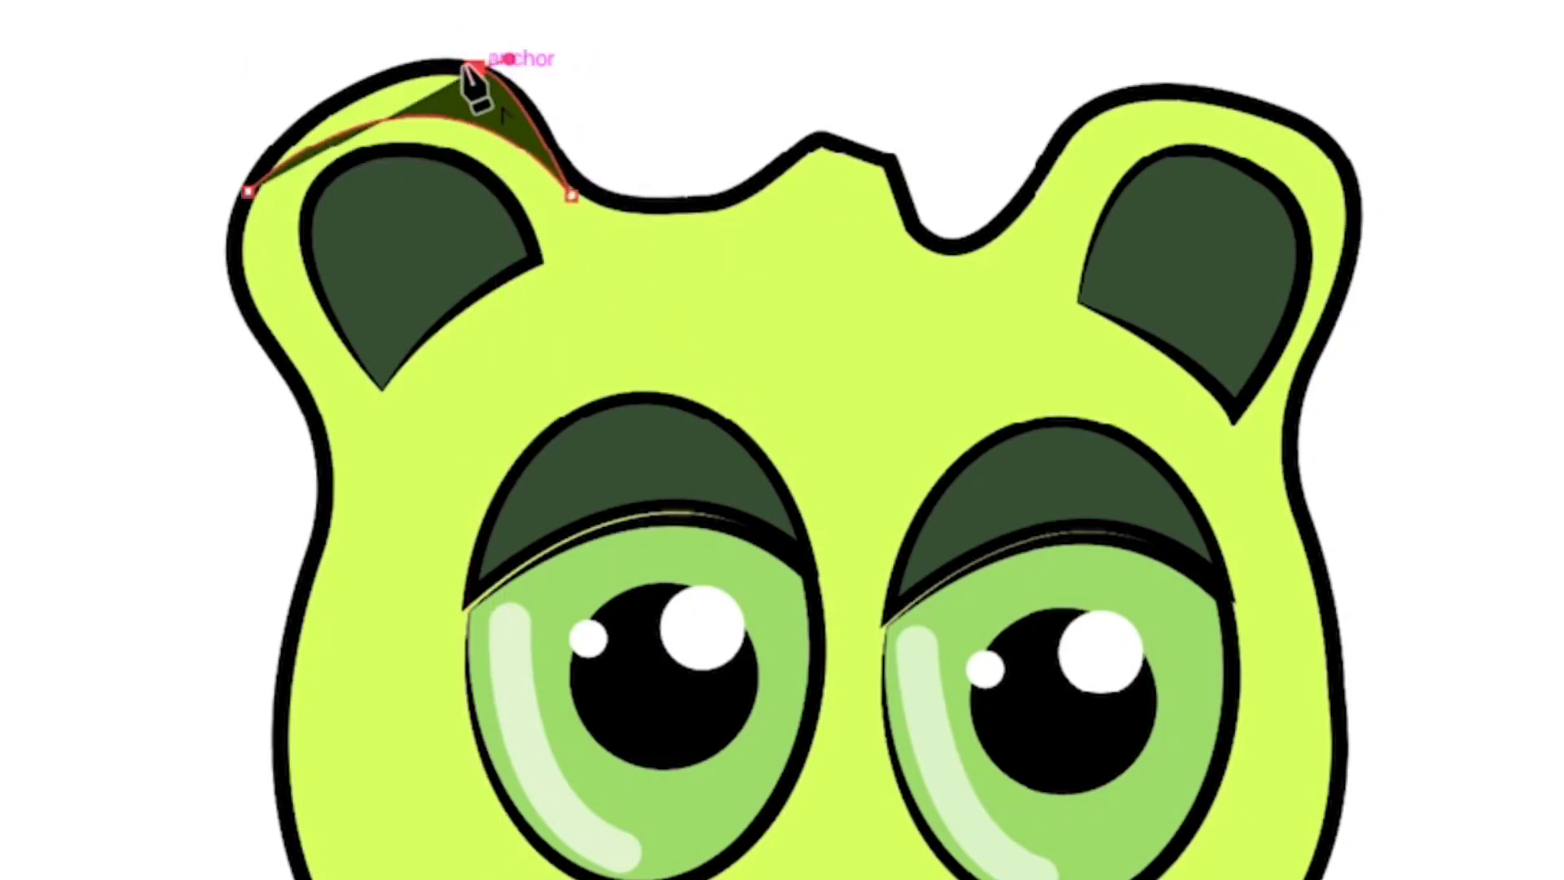
drag(248, 191, 152, 334)
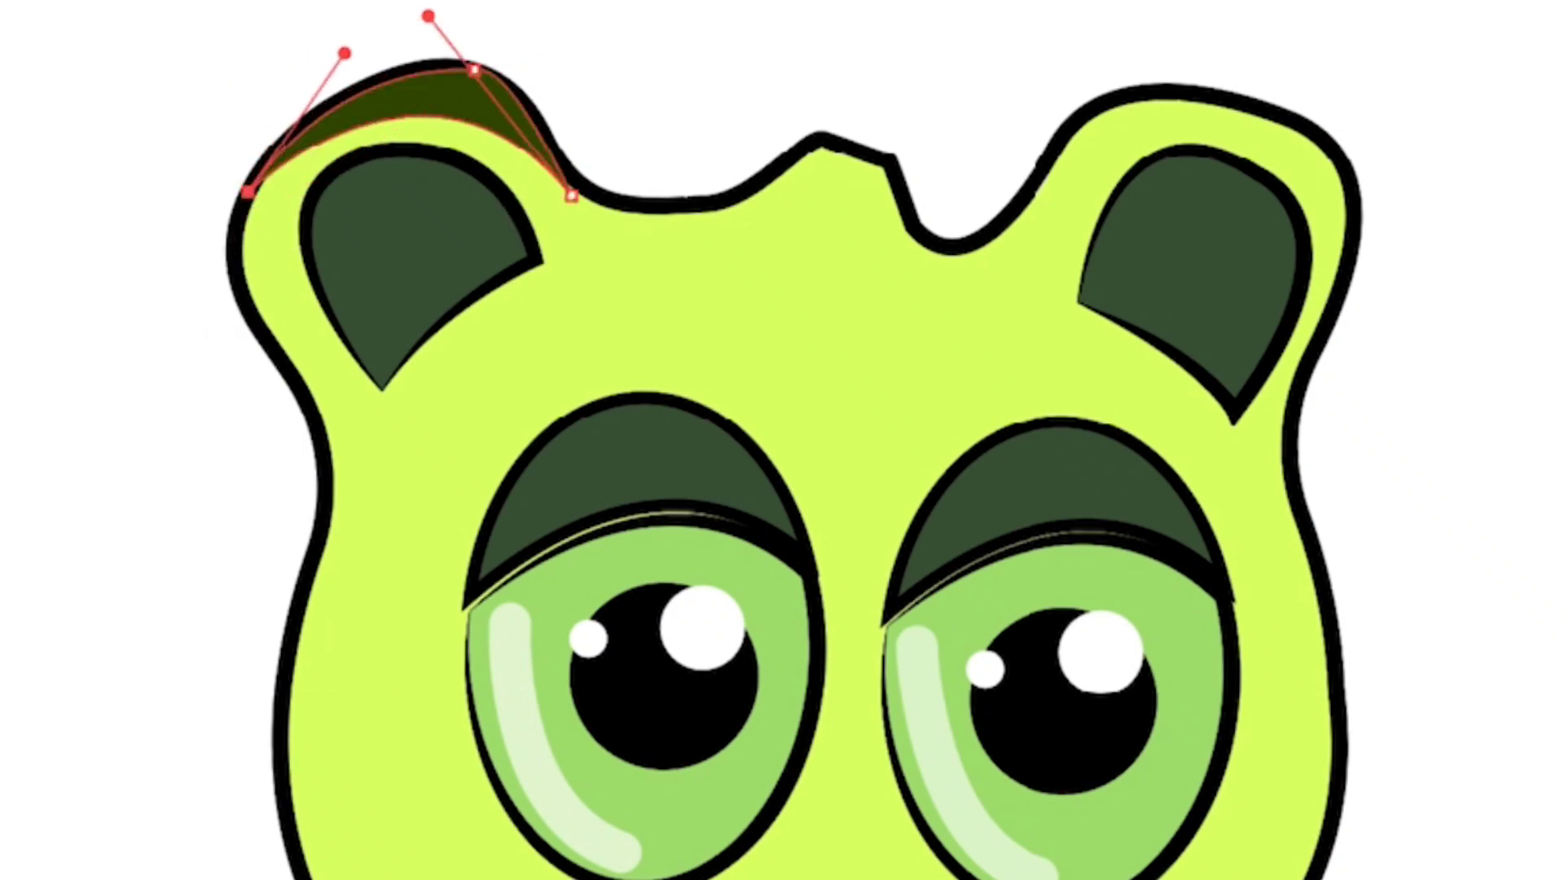
Step: Give the left ear's crescent the neck shadow's translucent dark green appearance with the Eyedropper and deselect it
key(shift+x)
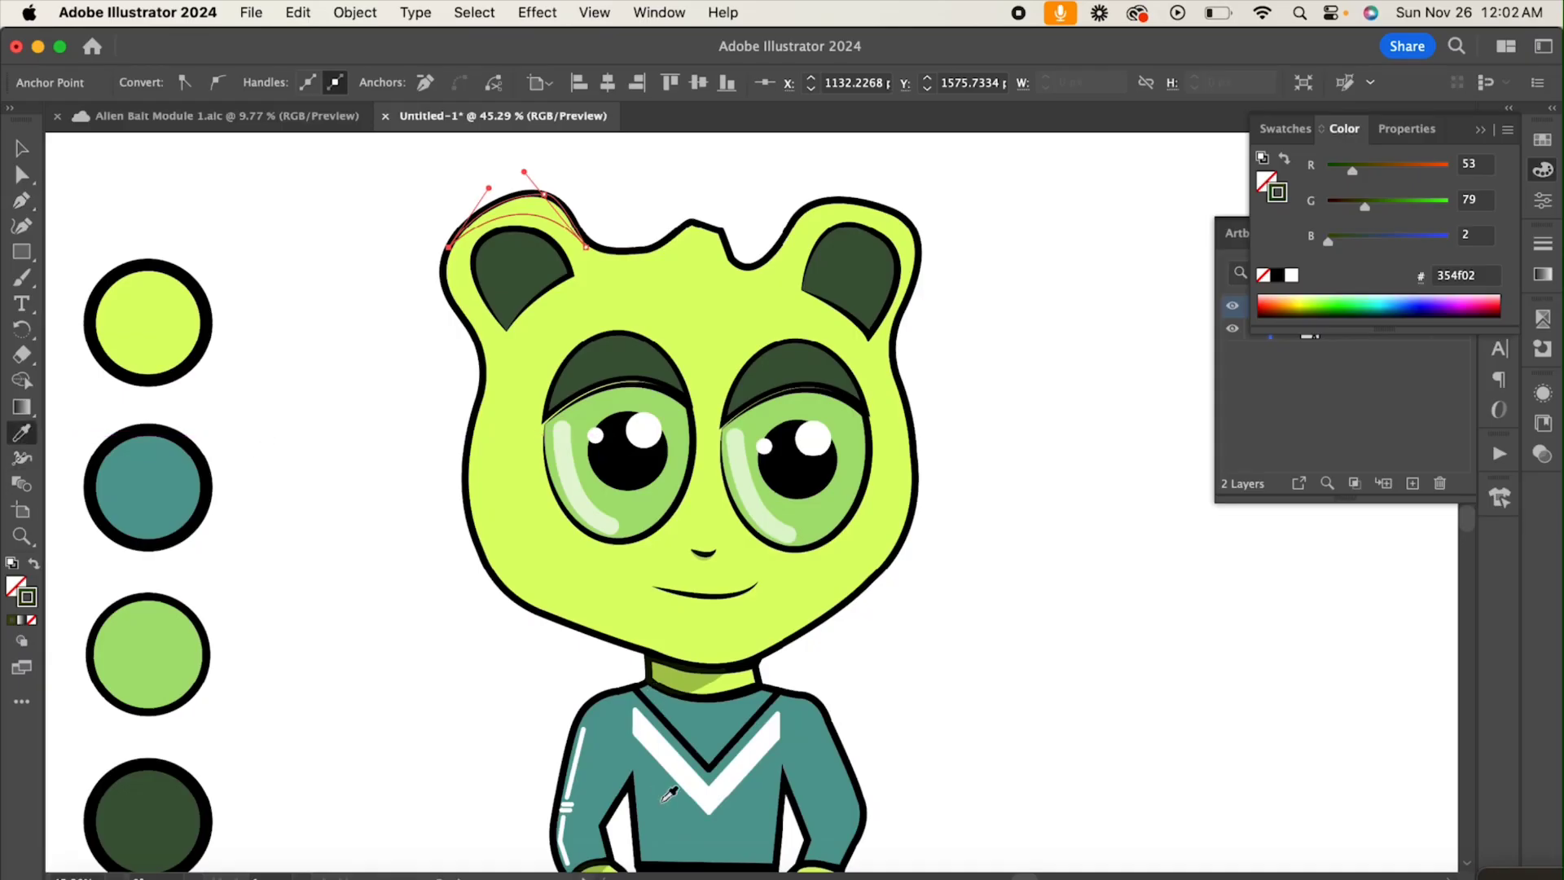
scroll(784, 640, down, 2)
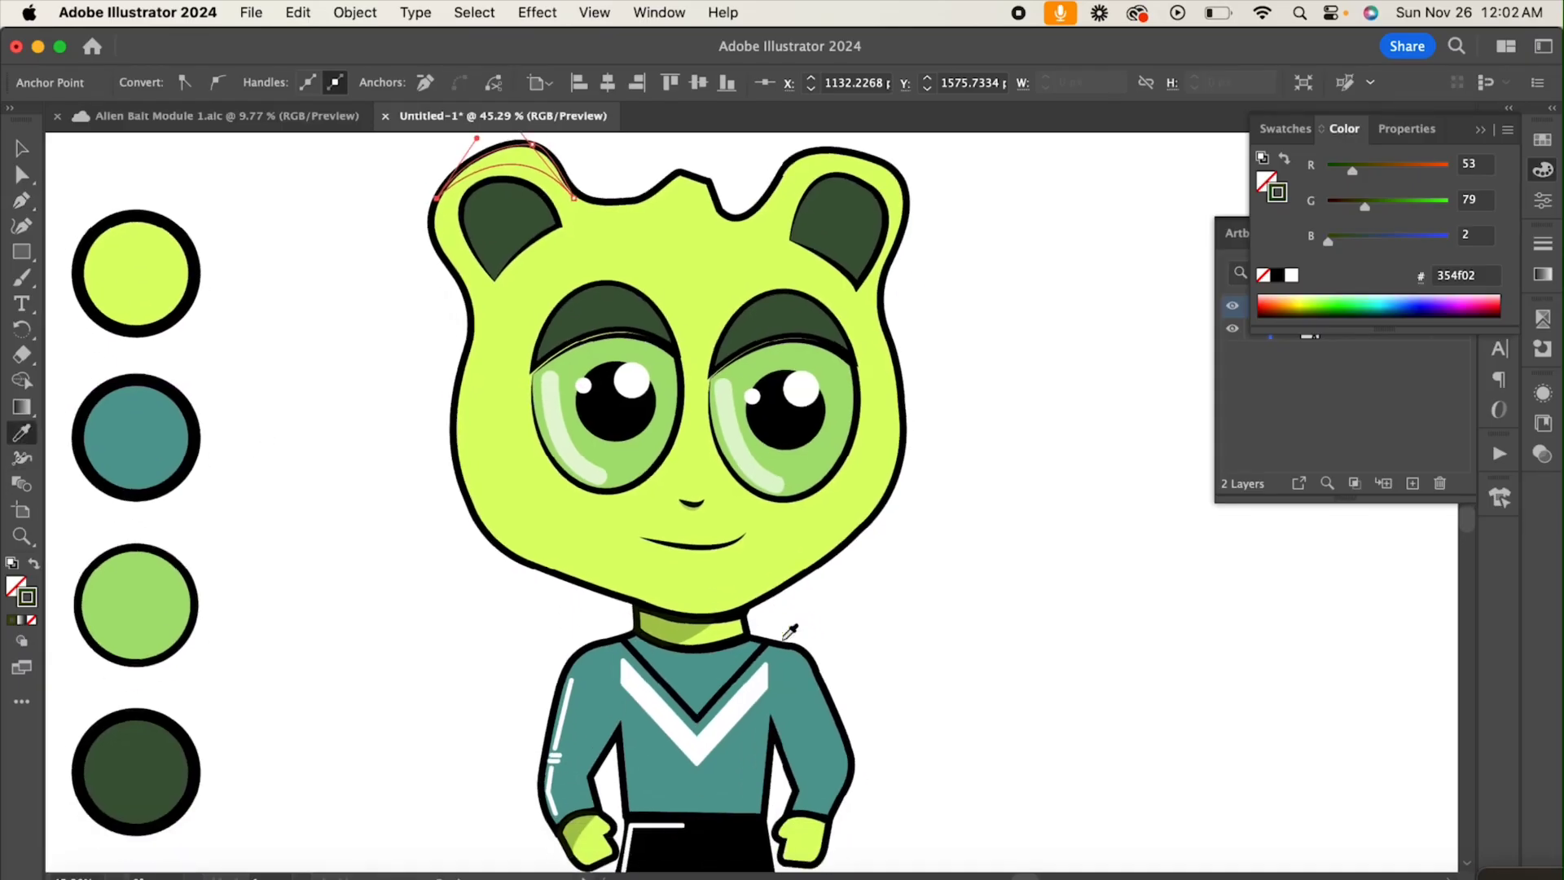
click(671, 636)
click(31, 155)
click(359, 350)
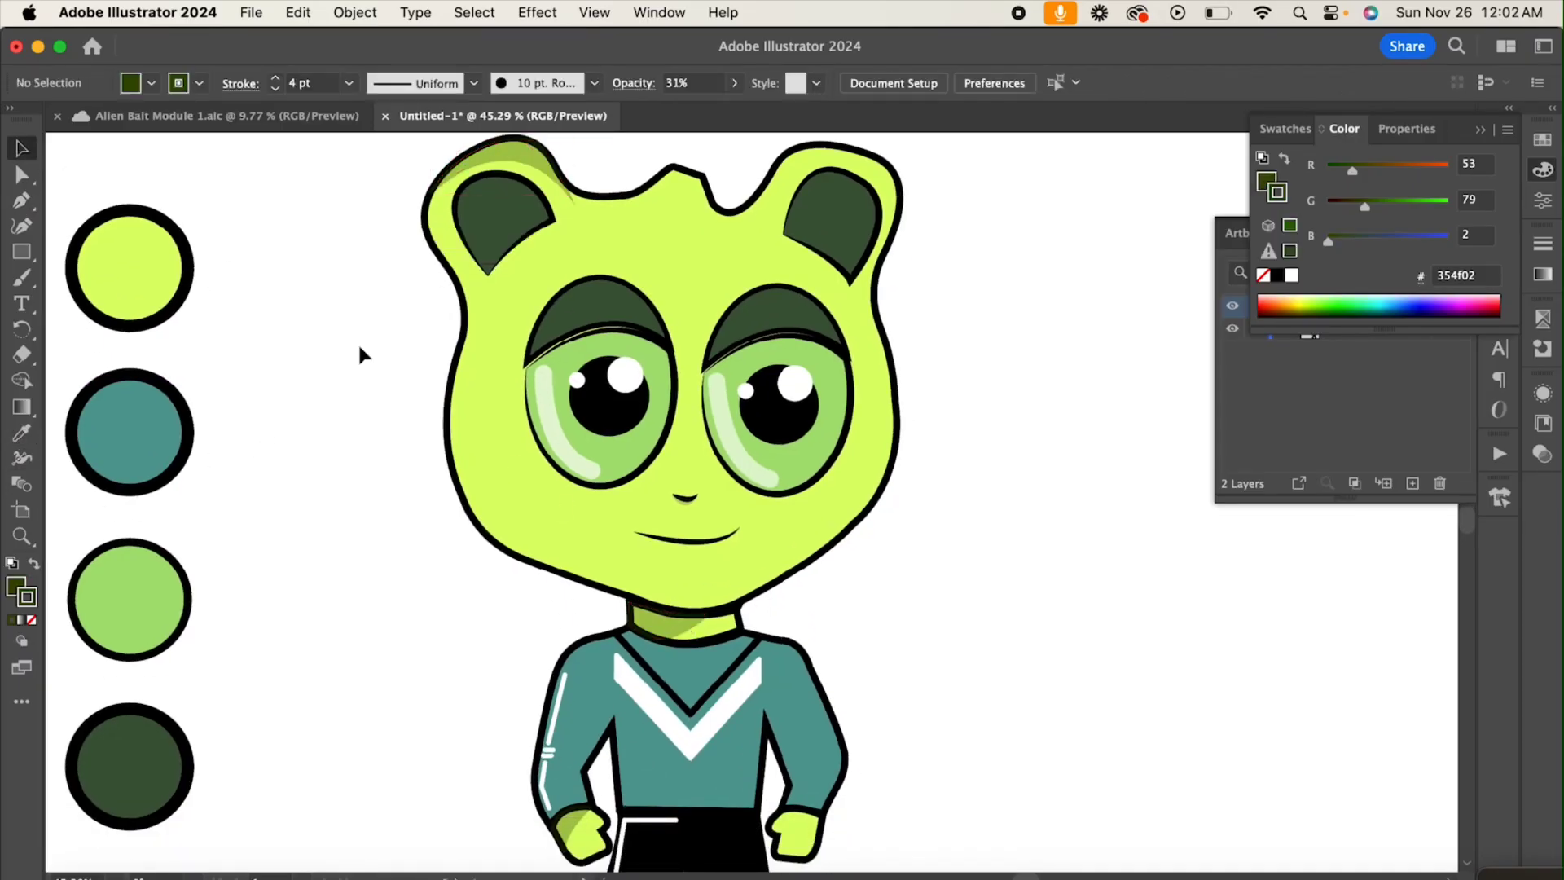
Step: Move the ear shadow's inner corner anchor slightly upward so its tip meets the black head outline
scroll(569, 283, up, 4)
scroll(601, 344, up, 5)
scroll(601, 344, up, 2)
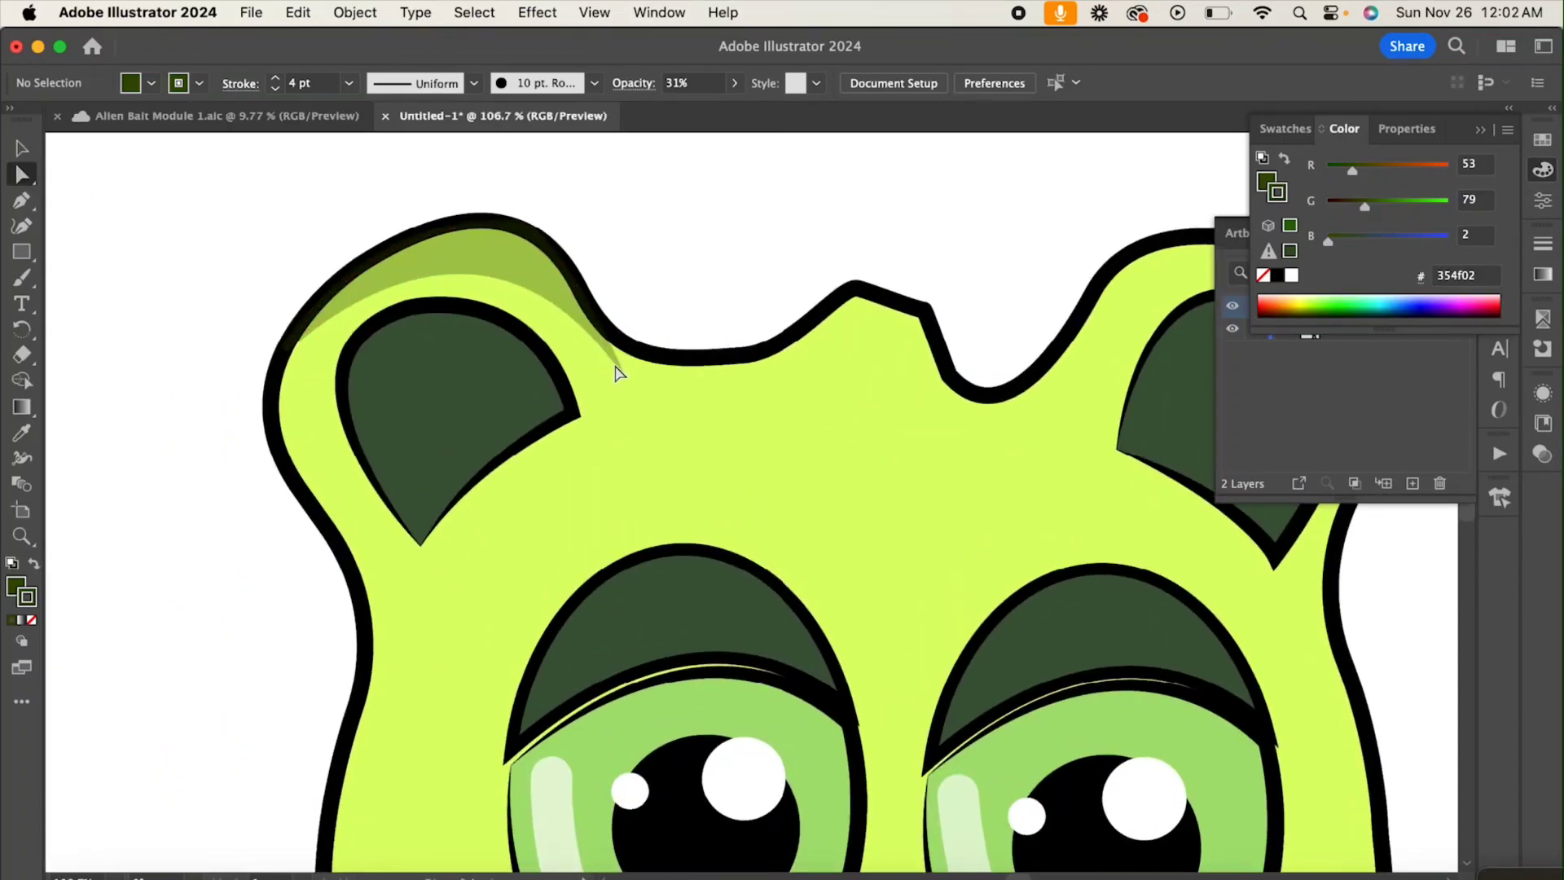
click(608, 350)
mouse_move(608, 356)
mouse_down()
mouse_move(598, 333)
mouse_move(611, 336)
mouse_up()
Step: Unlock the recolor layer and move the four palette circles together off the artboard's left side, then view the finished character
scroll(660, 274, down, 5)
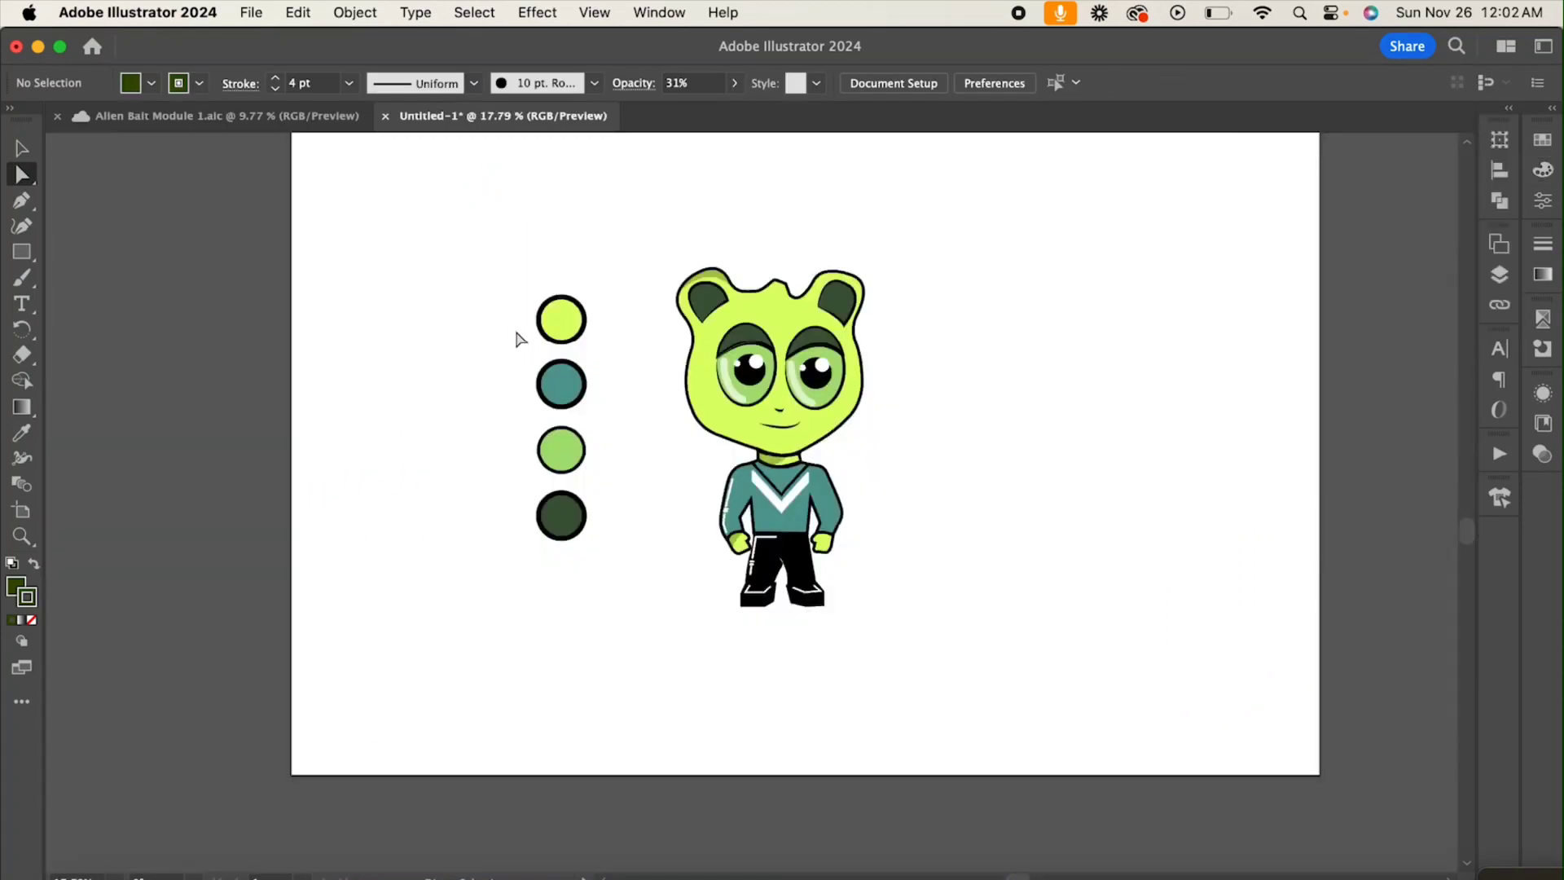
click(1500, 275)
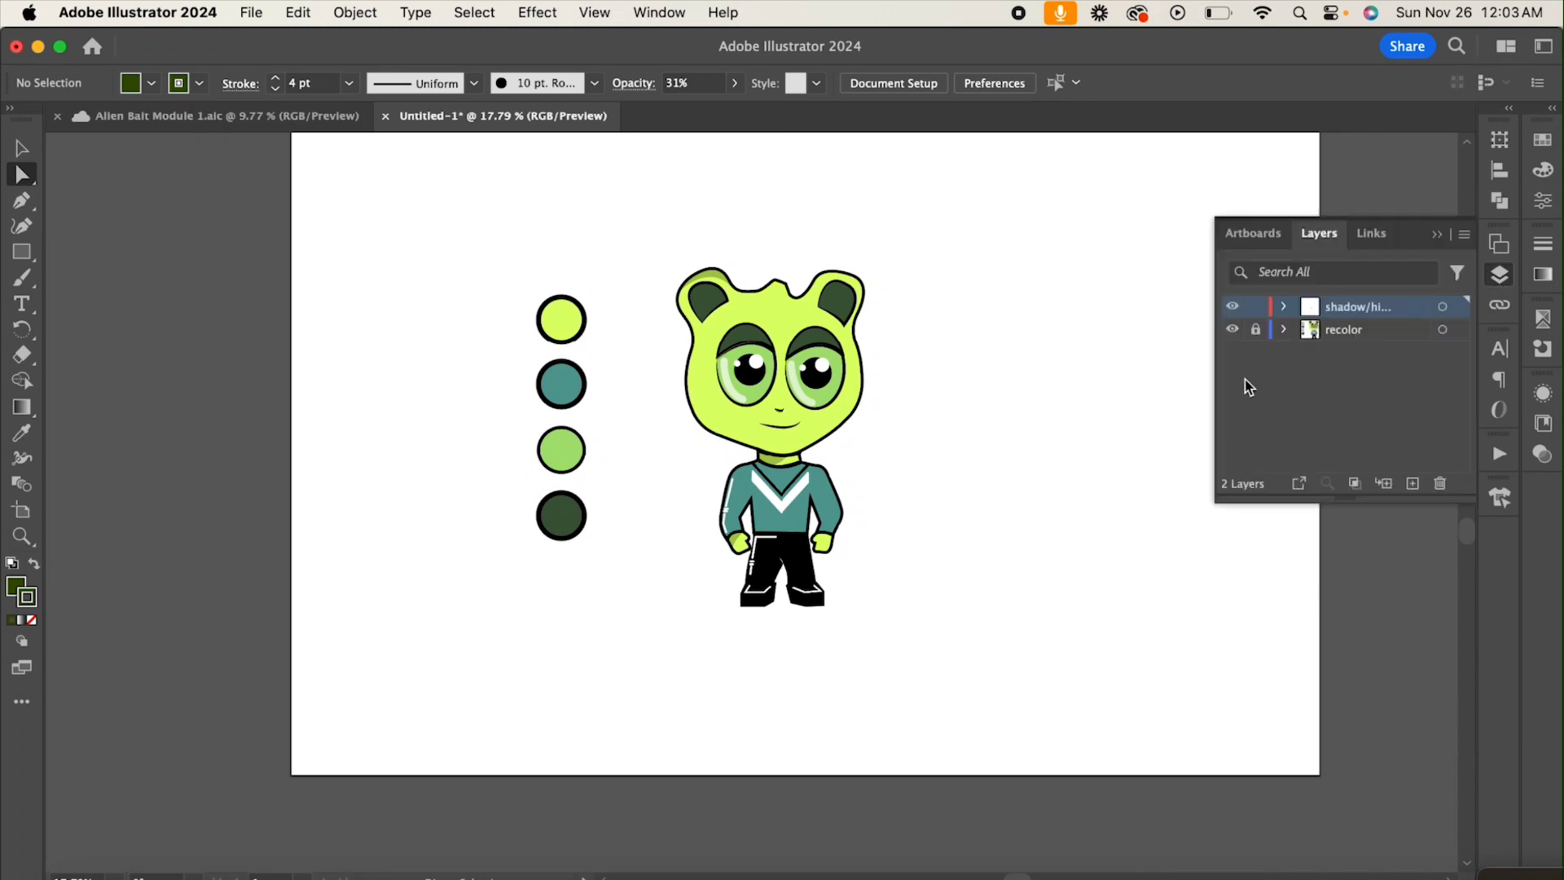
drag(477, 273, 592, 559)
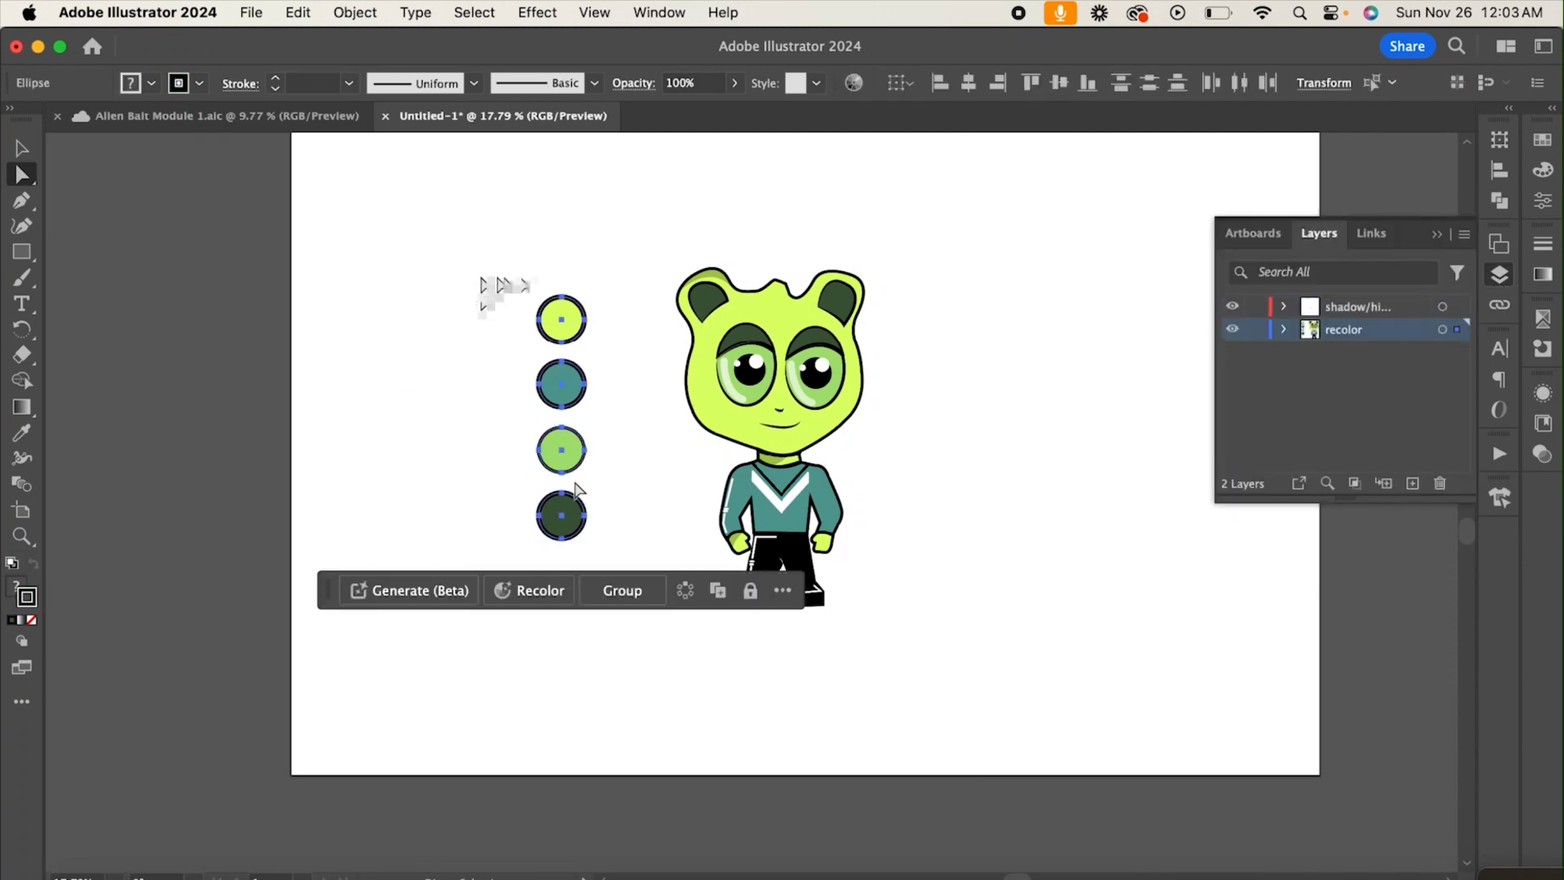
drag(562, 462, 186, 466)
scroll(787, 424, up, 1)
scroll(787, 424, up, 5)
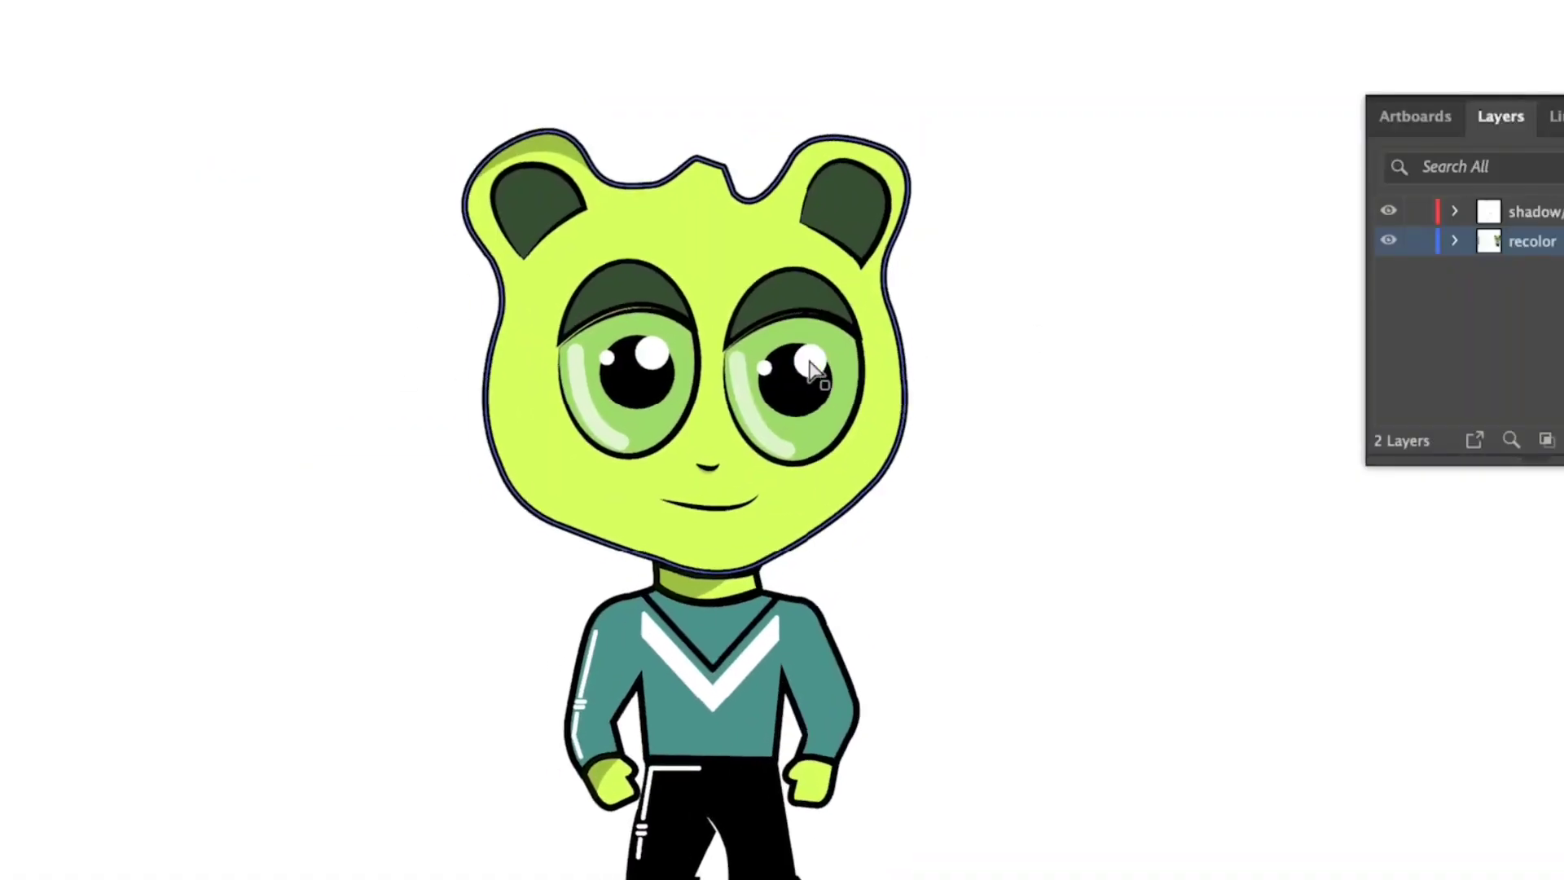
scroll(788, 425, down, 3)
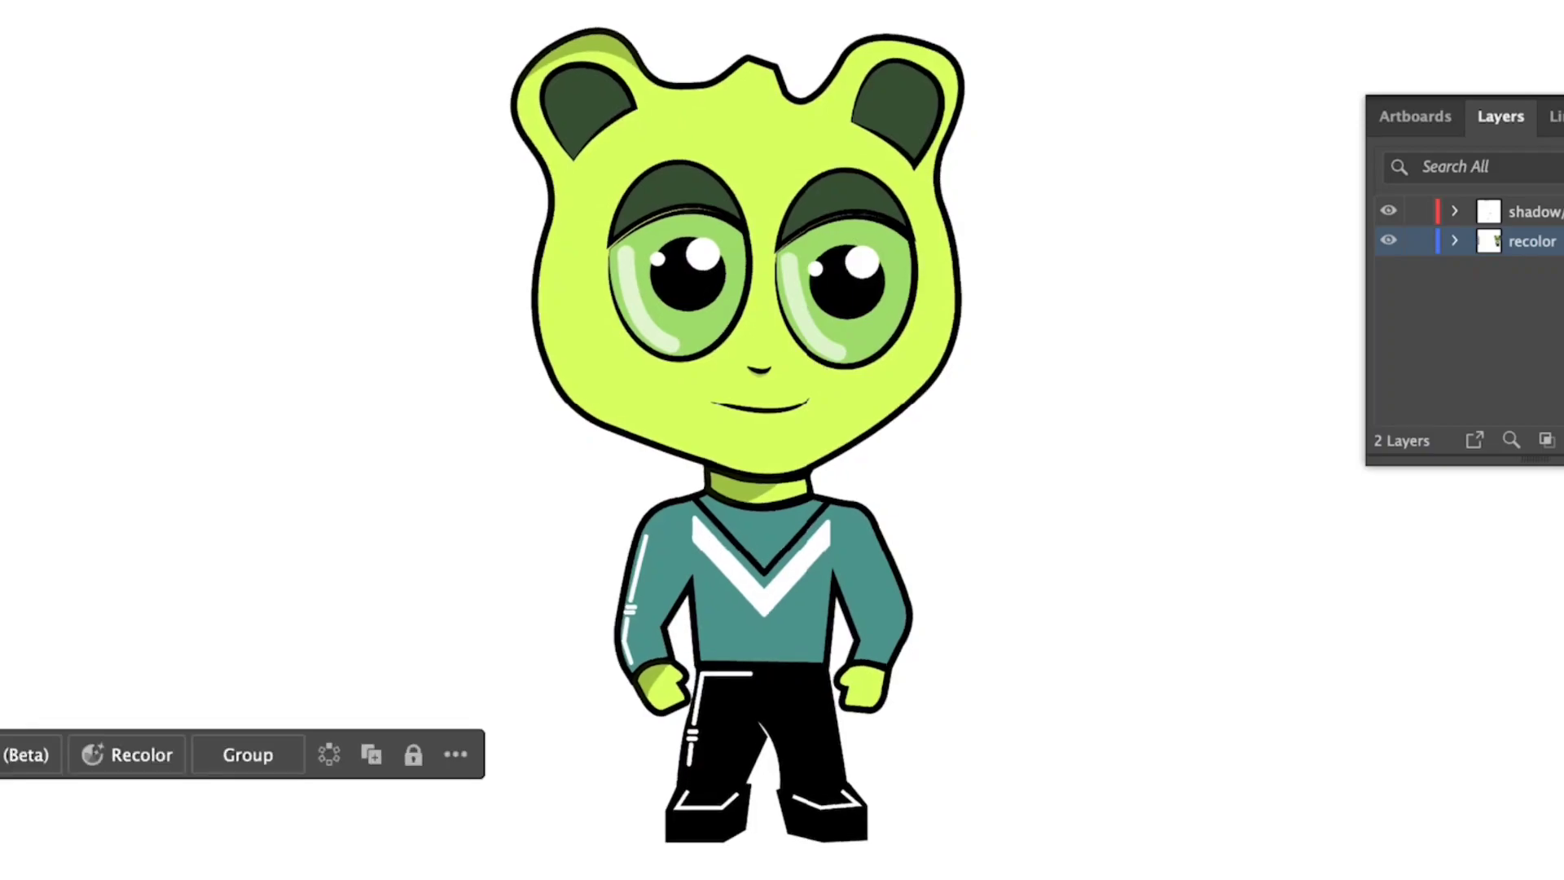